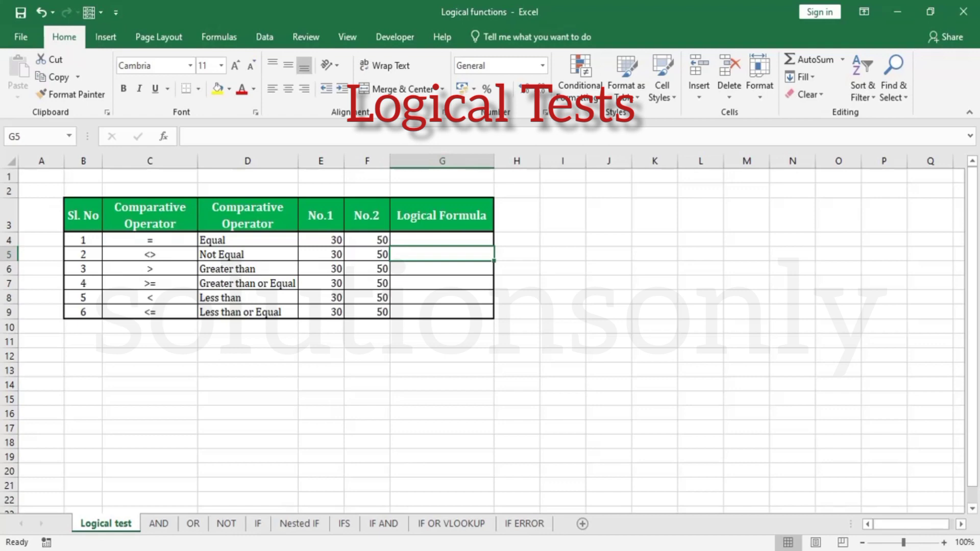
- Enter the formula =E4=F4 in G4 to test whether the two numbers in the Equal row match
click(434, 241)
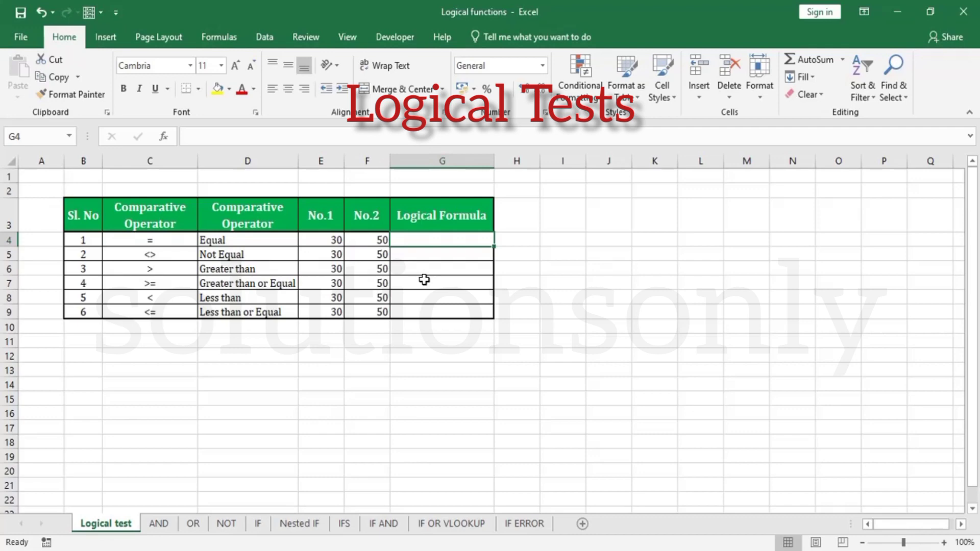
text(=)
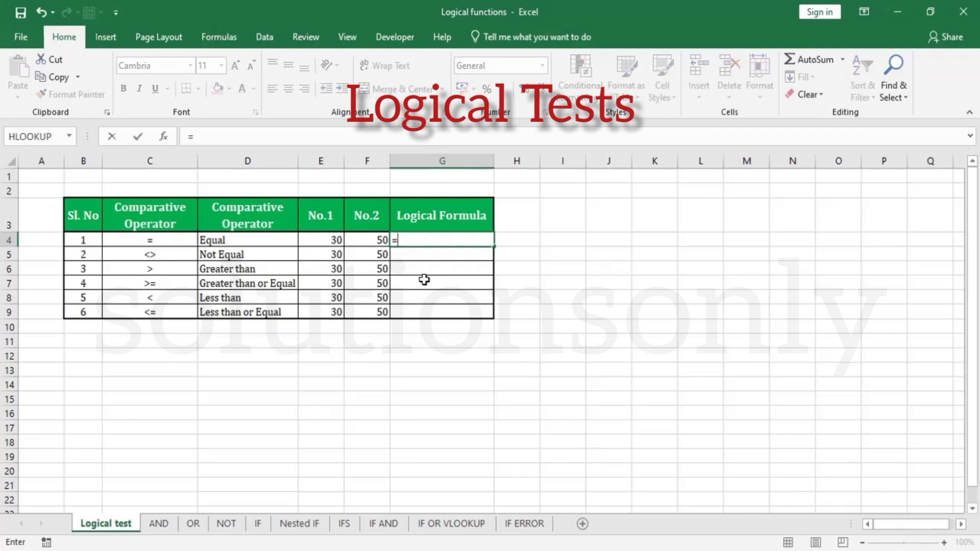
key(Left)
key(Left)
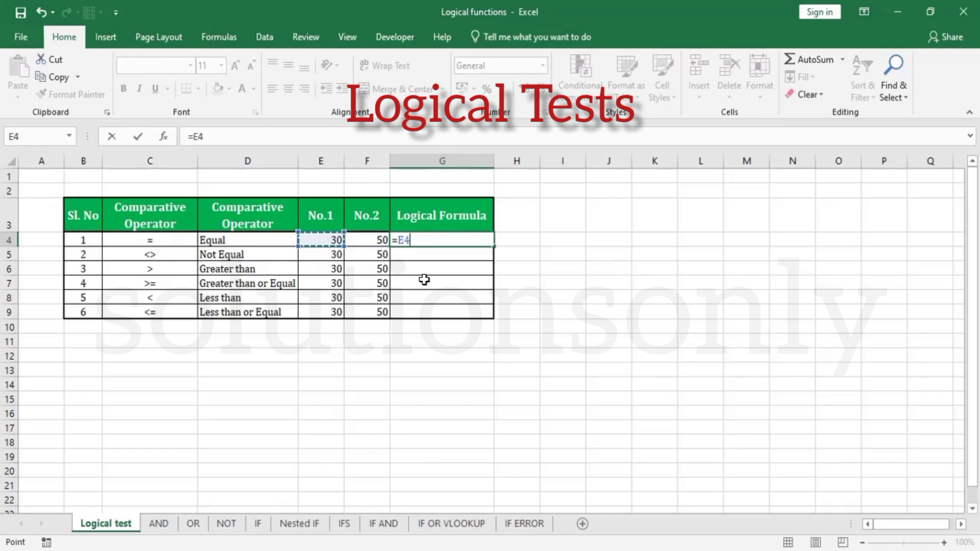
text(=)
key(Left)
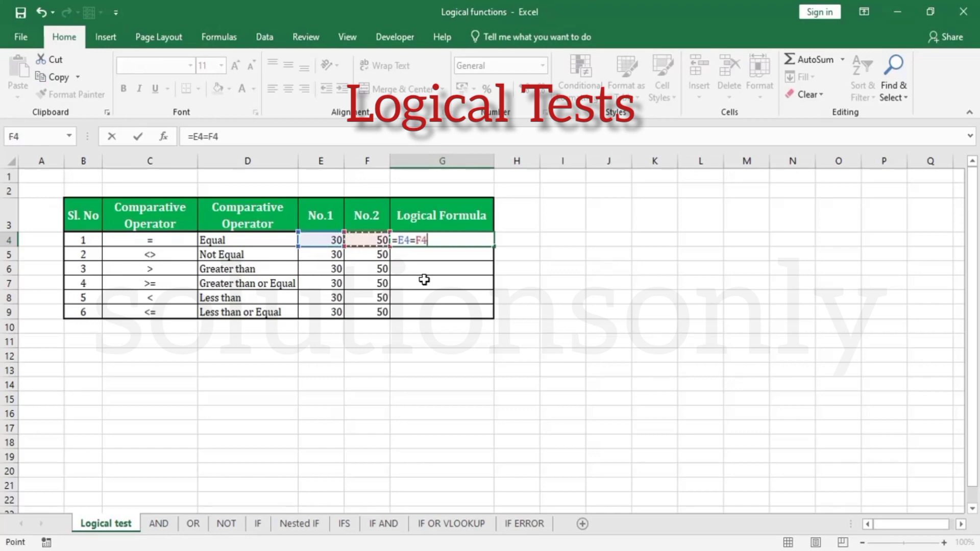
key(Return)
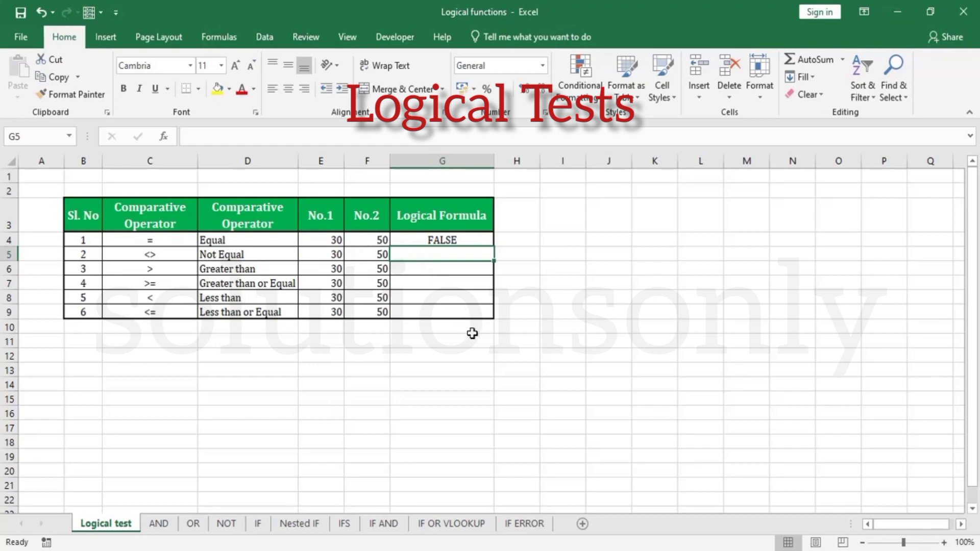
- Enter the formula =E5<>F5 in G5 for the Not Equal test
text(=)
key(Left)
key(Left)
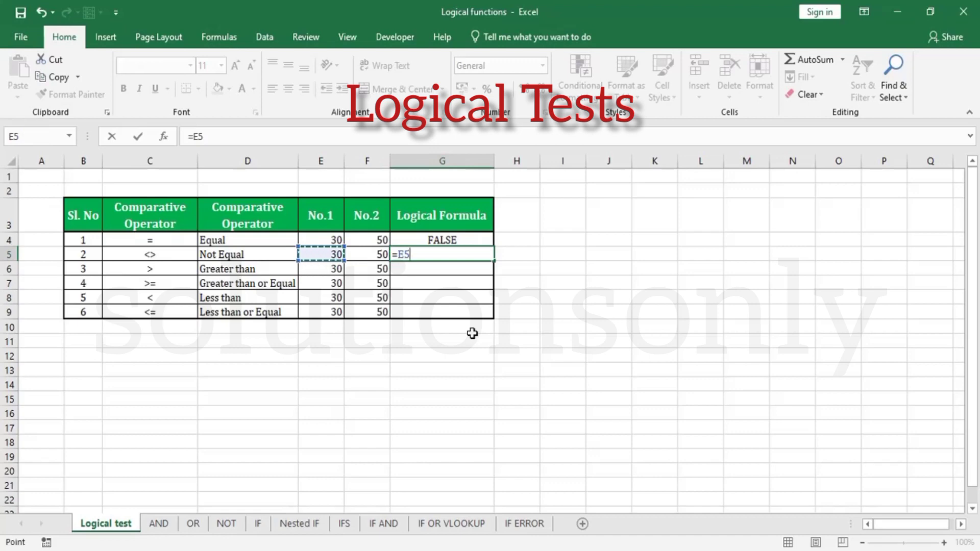
text(<>)
key(Left)
key(Return)
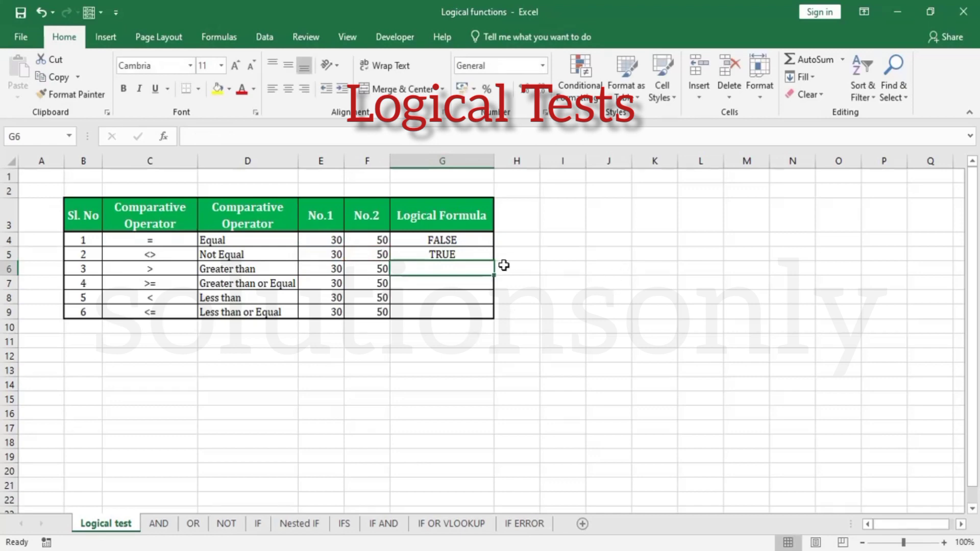
- Enter the formula =E6>F6 in G6 for the Greater than test
text(=)
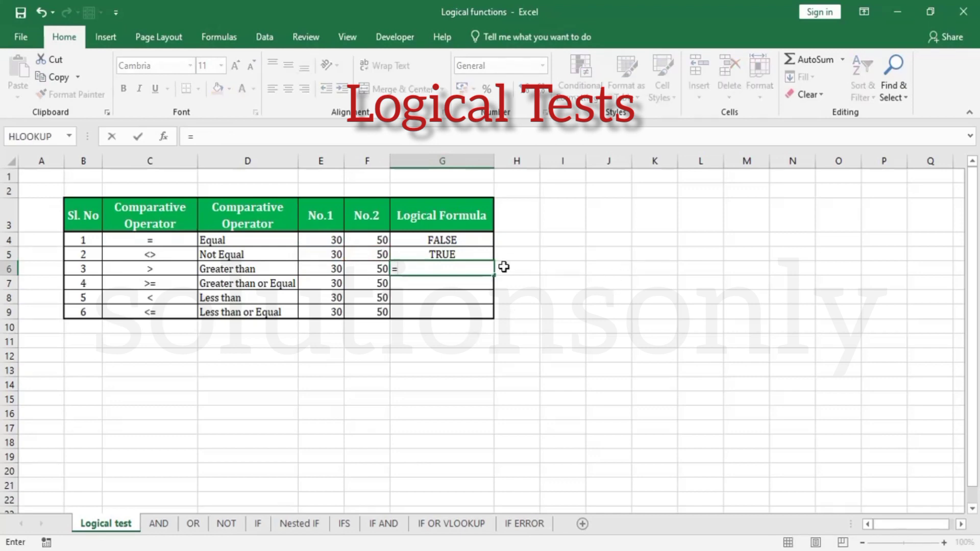
key(Left)
key(Left)
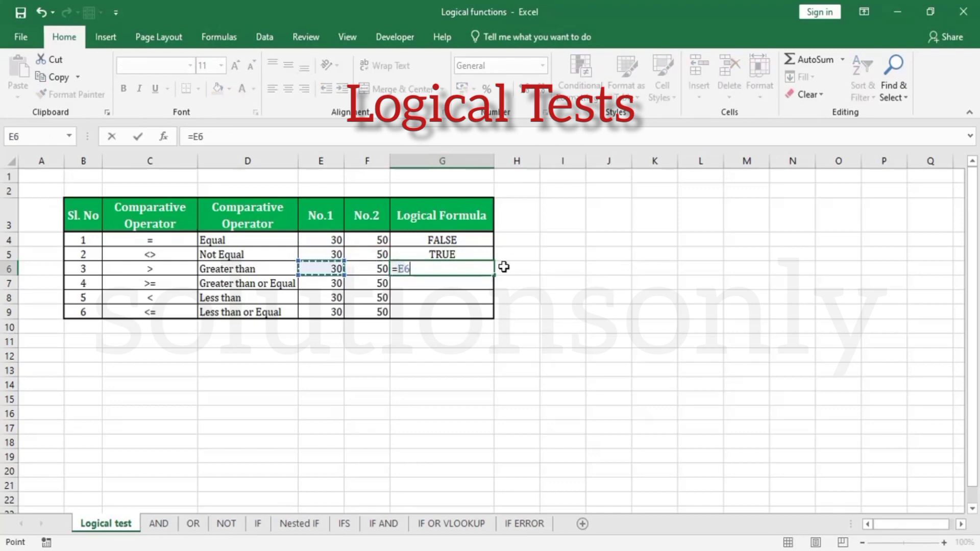
text(>)
key(Left)
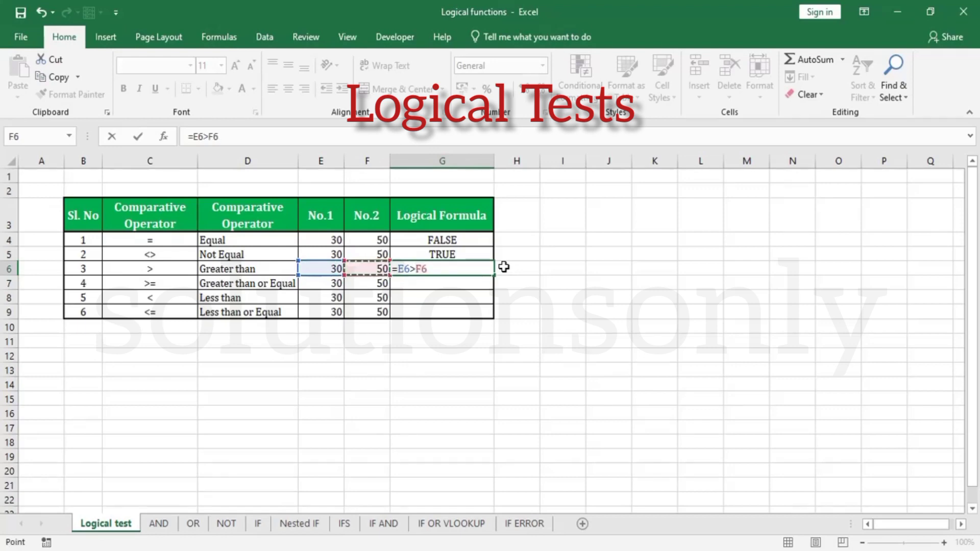
key(Return)
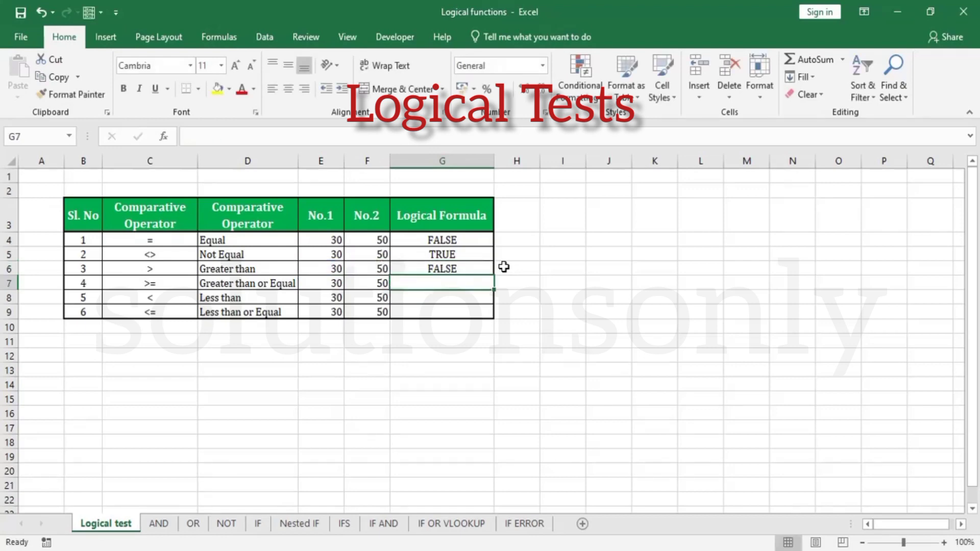
- Enter the formula =E7>=F7 in G7 for the Greater than or Equal test
text(=)
key(Left)
key(Left)
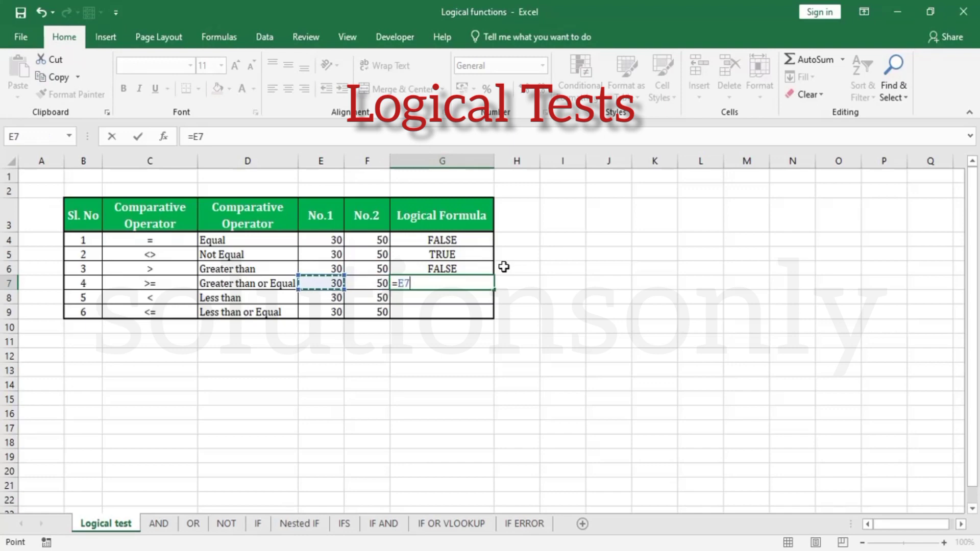
text(>=)
key(Right)
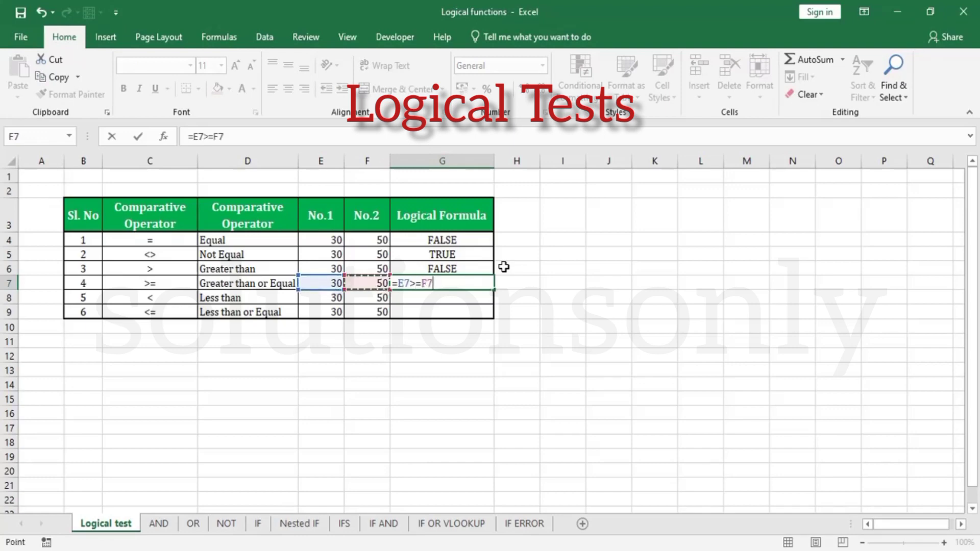
key(Return)
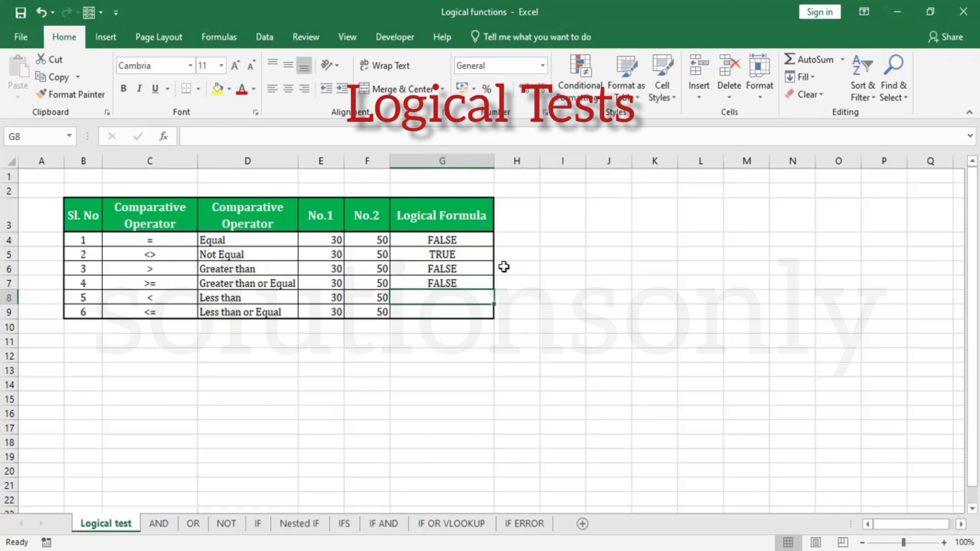
- Enter the formula =E8<F8 in G8 for the Less than test
text(=)
key(Left)
key(Left)
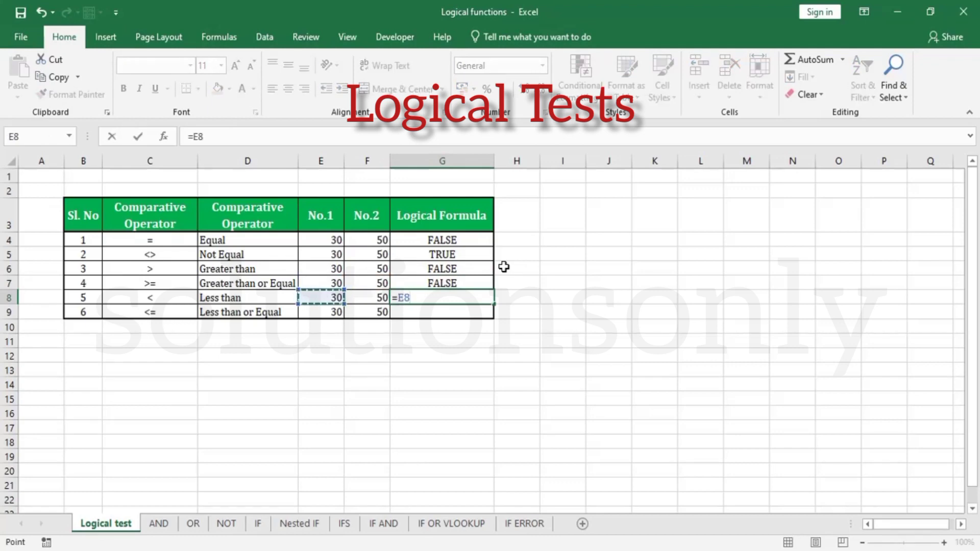
text(<)
key(Right)
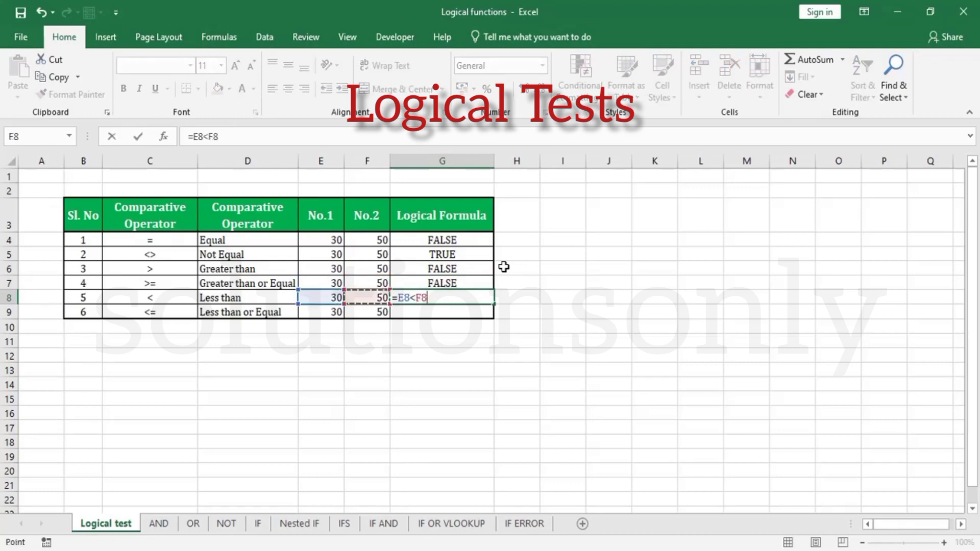
key(Return)
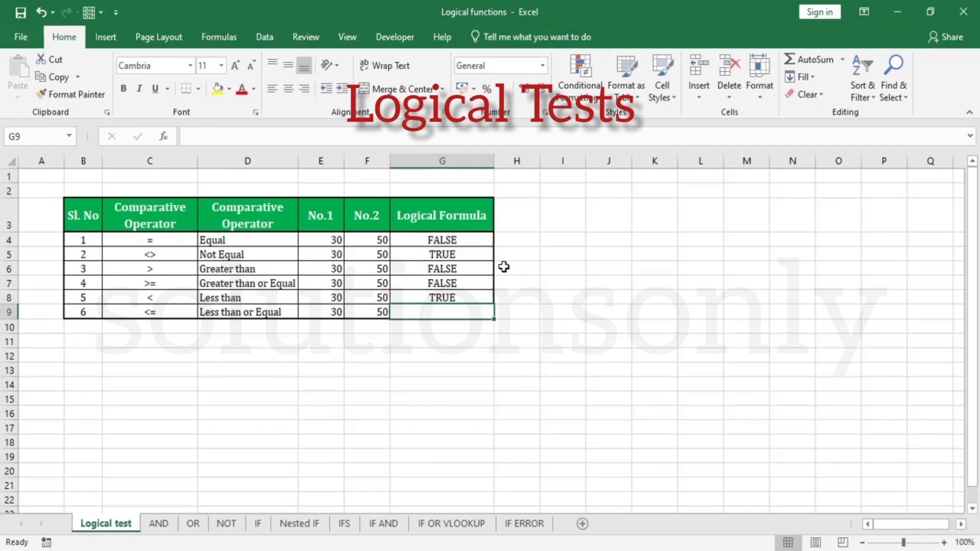
- Enter the formula =E9<=F9 in G9 for the Less than or Equal test
text(=)
key(Left)
key(Left)
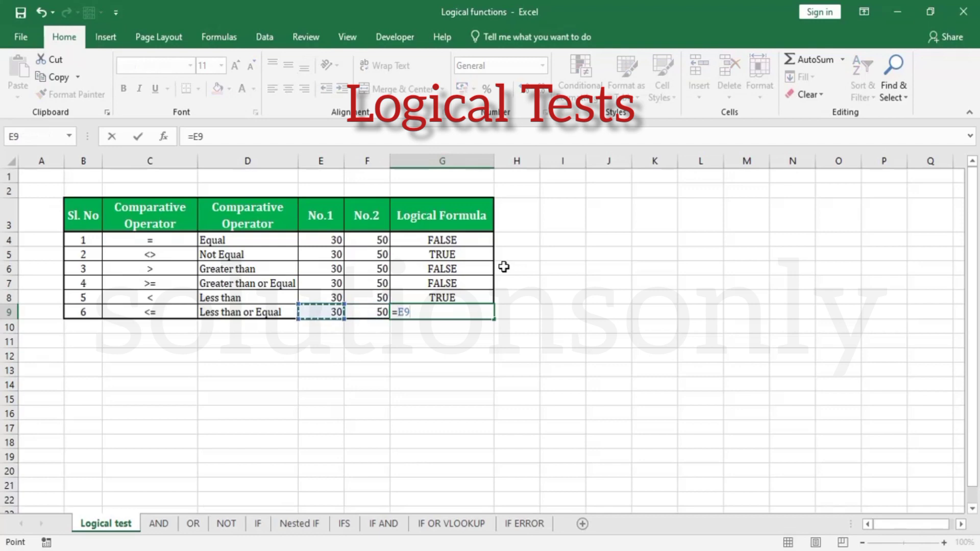
text(<=)
key(Left)
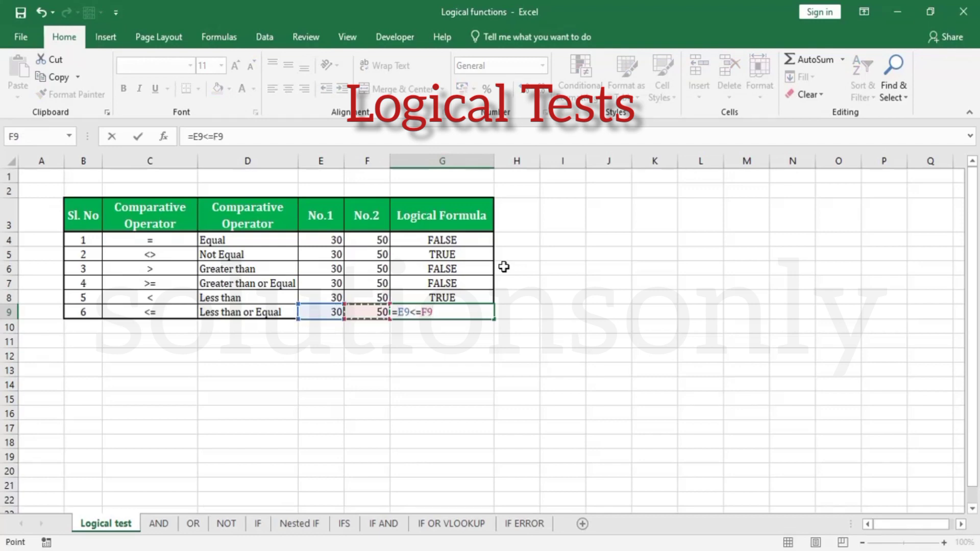
key(Return)
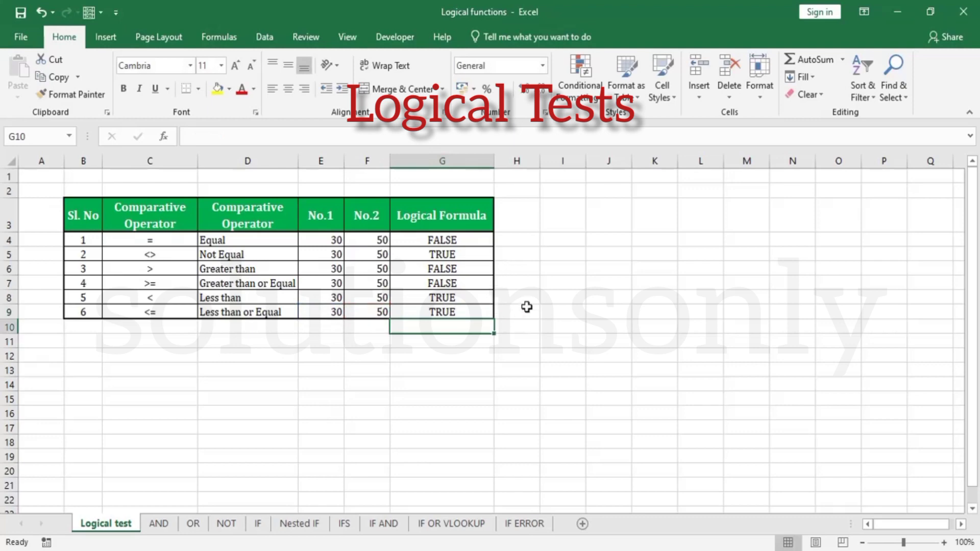
- Go to the AND sheet and examine the students' subject marks, sums and averages against the listed pass conditions
key(ctrl+Page_Down)
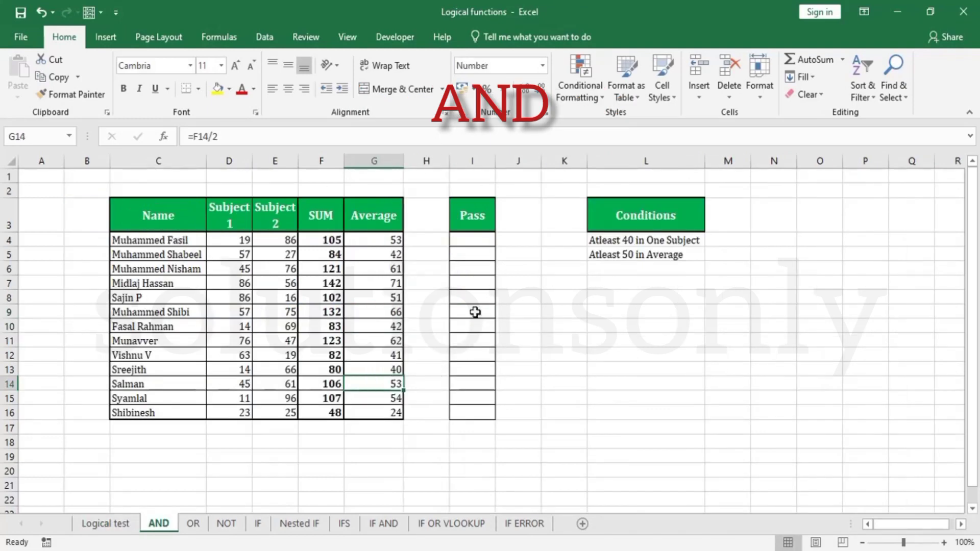
click(468, 242)
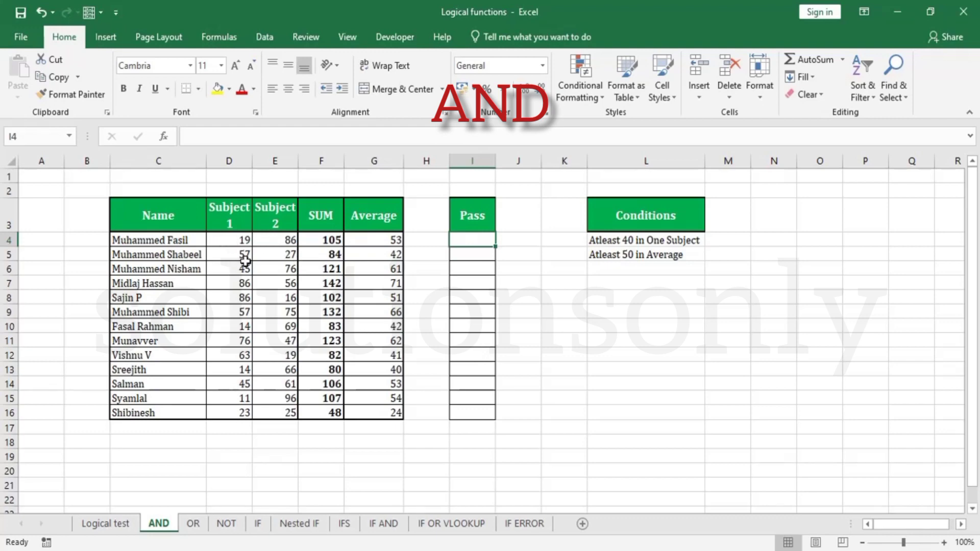
click(323, 253)
click(381, 268)
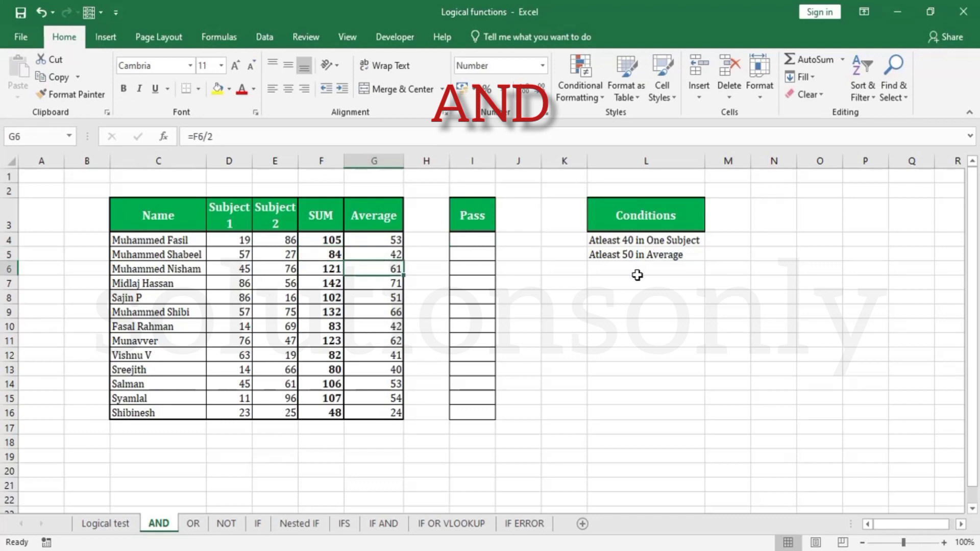
click(249, 255)
click(259, 255)
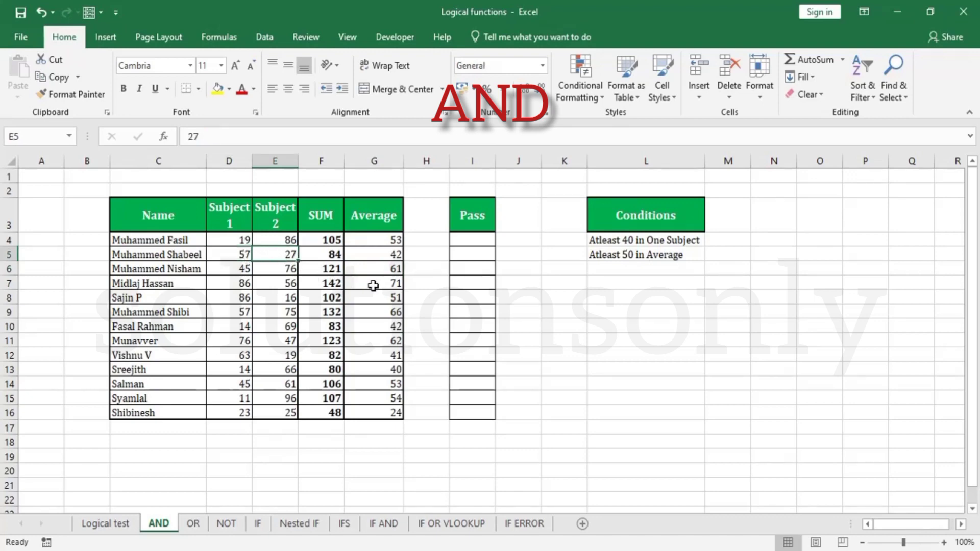
click(390, 256)
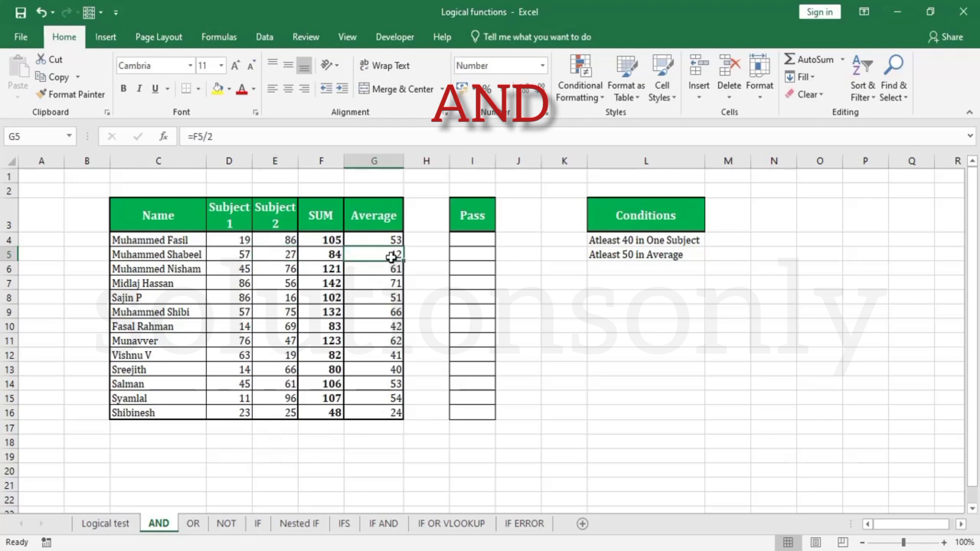
- Enter =AND(D4>=40,E4>=40,G4>=50) in I4 to test the first student's pass conditions, and reselect that cell
click(476, 243)
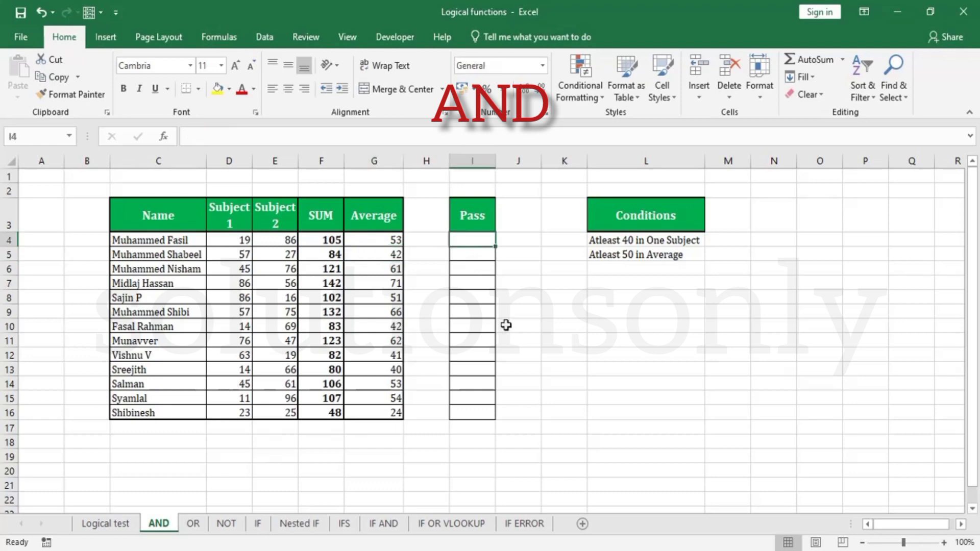
text(=and)
key(Tab)
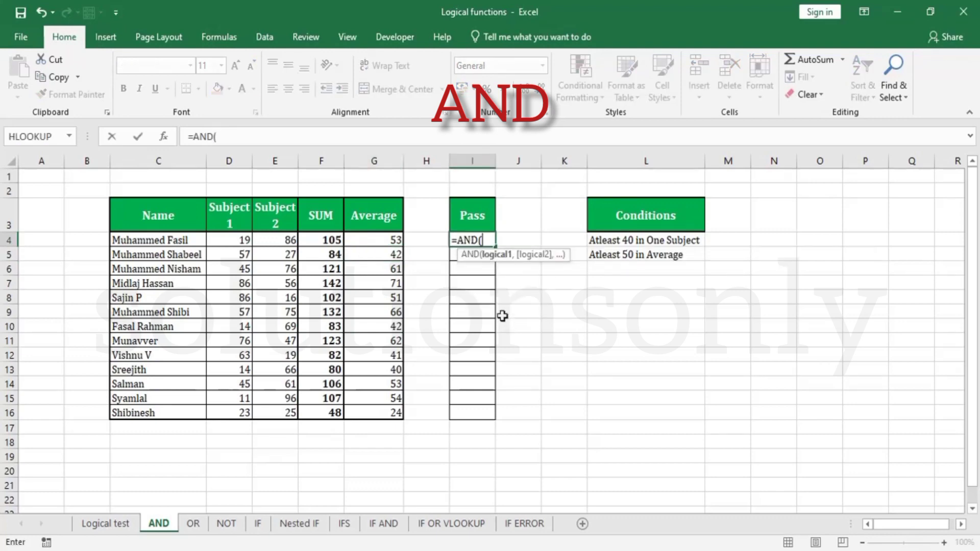
click(244, 238)
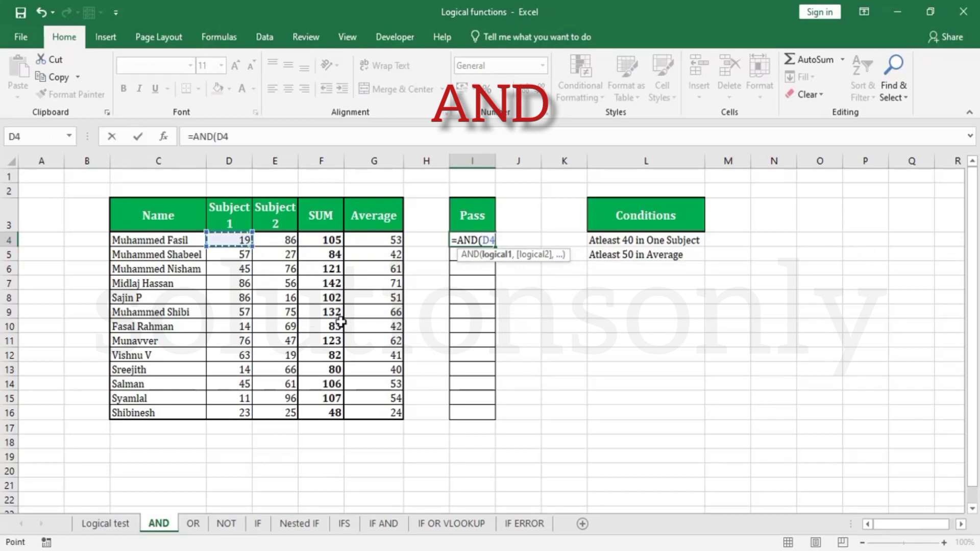
text(>=40)
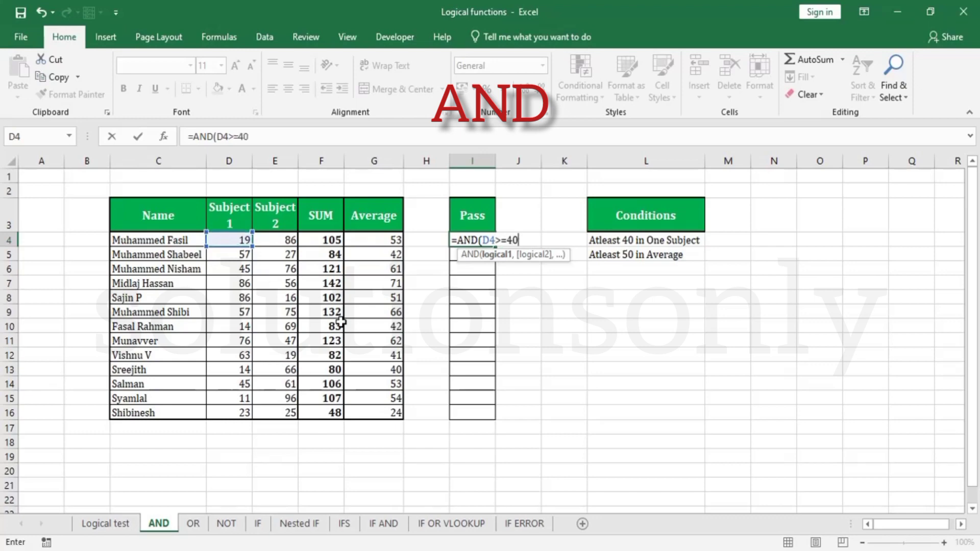
text(,)
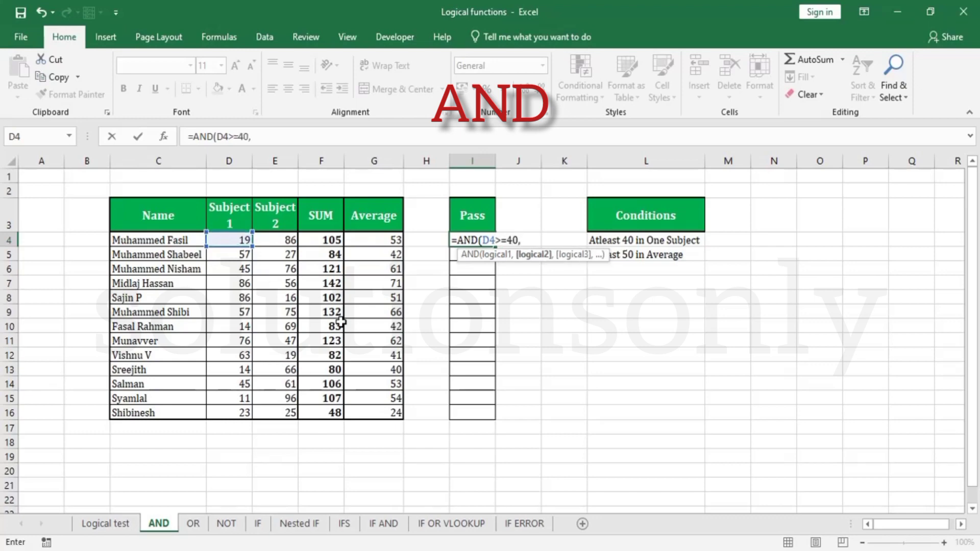
click(281, 240)
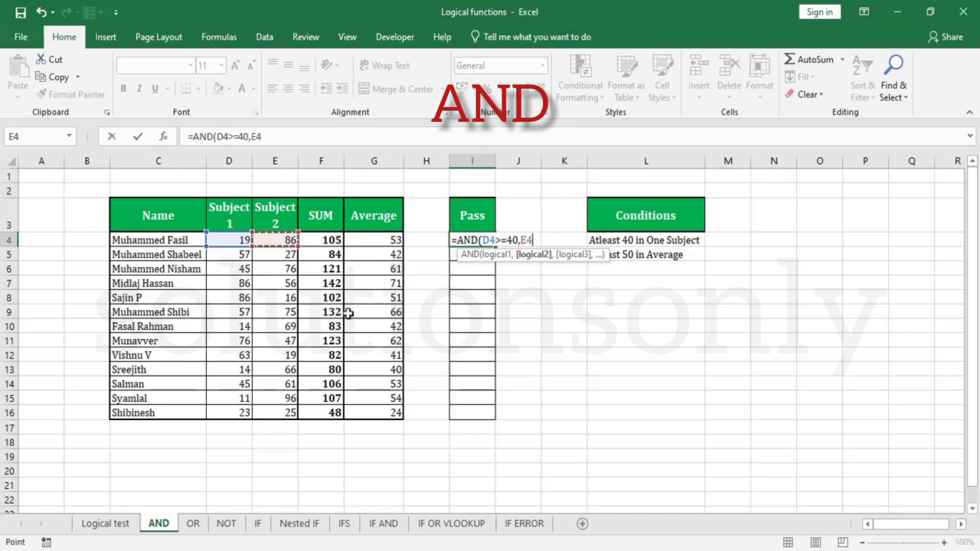
text(>=40,)
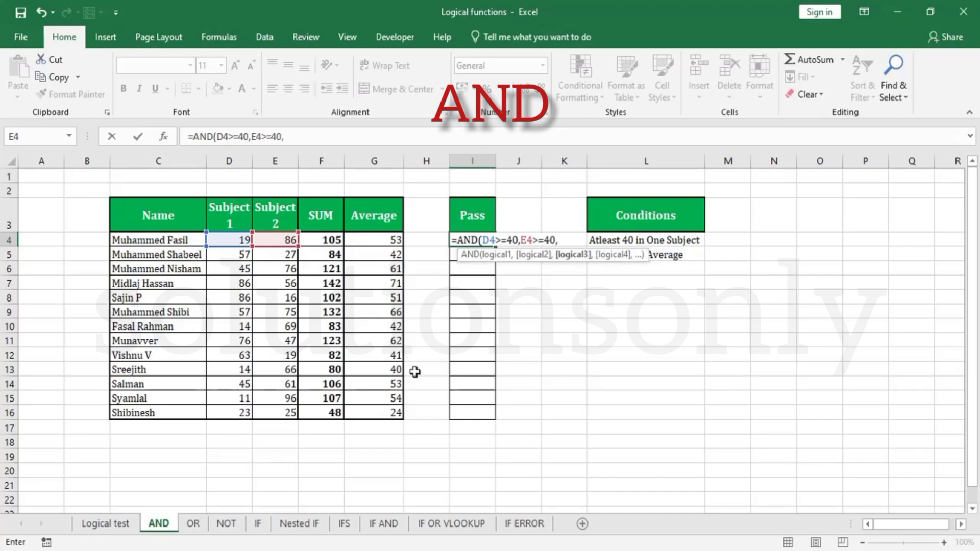
click(391, 243)
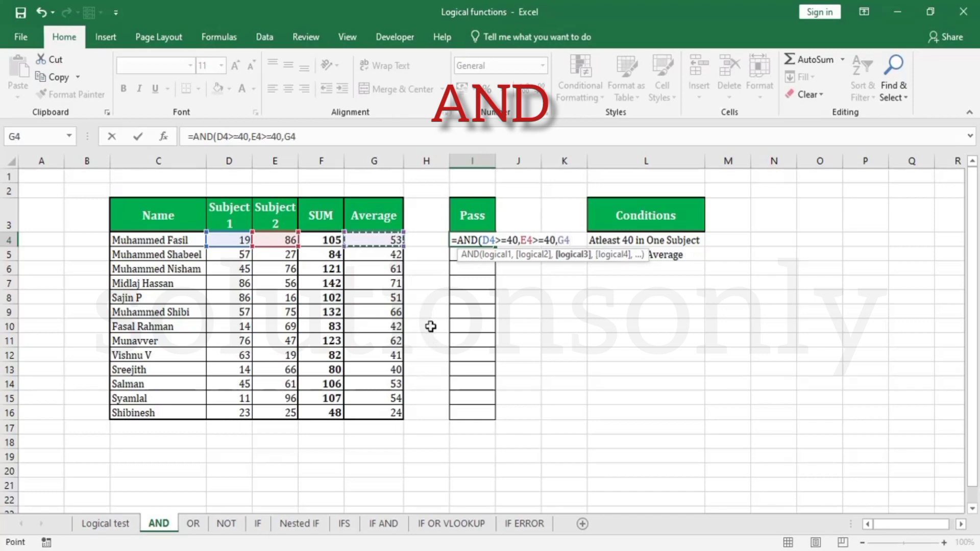
text(>=50)
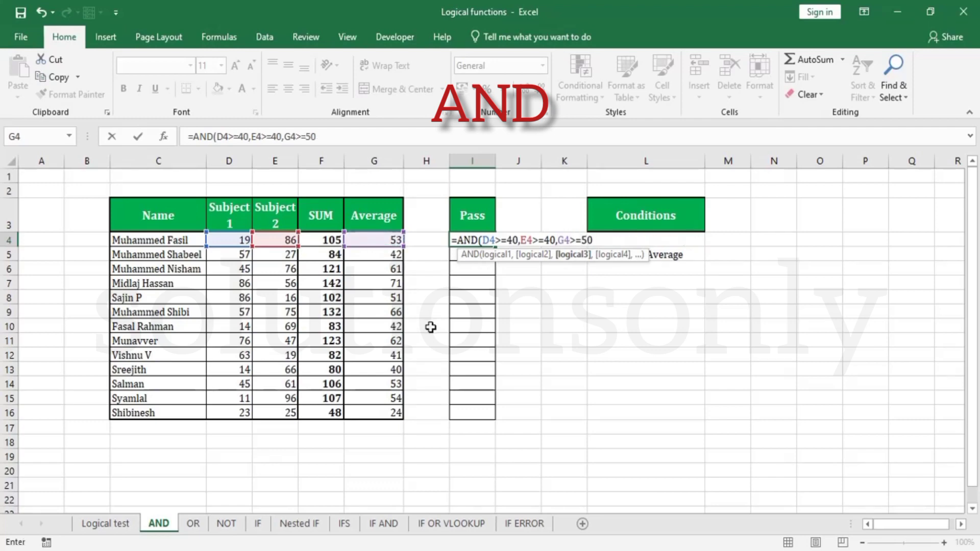
text())
key(Return)
click(494, 245)
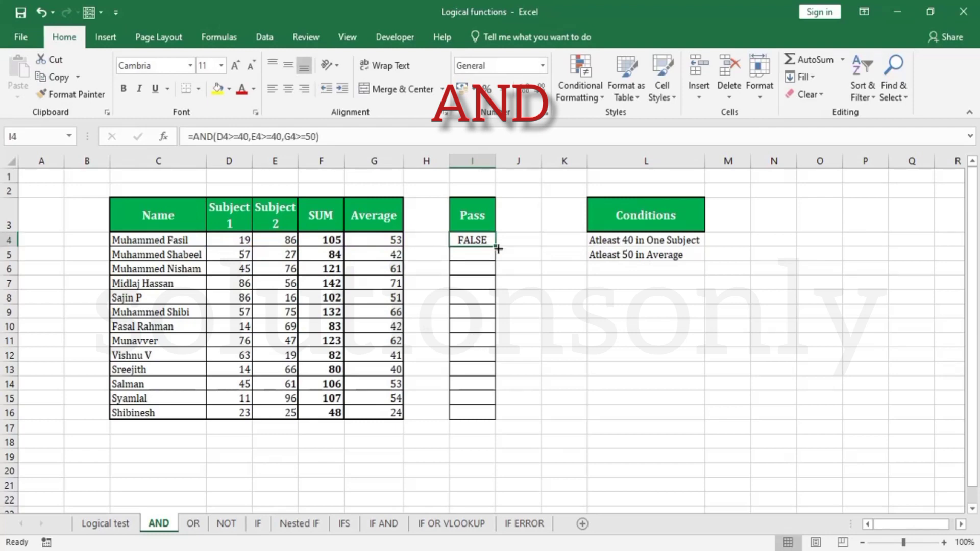
- Fill the AND formula from I4 down to I16 and check the row 6 result against its subject marks and average
drag(498, 248, 498, 415)
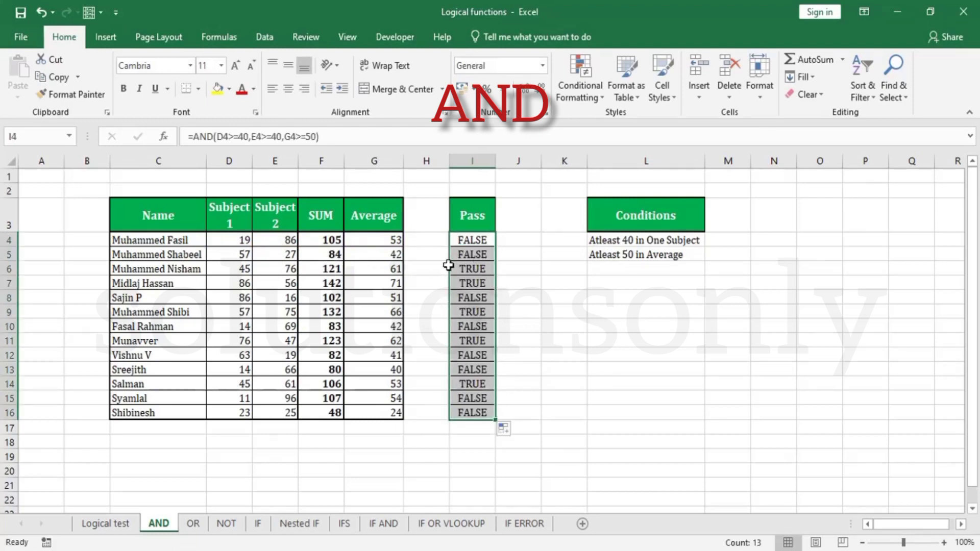
click(465, 271)
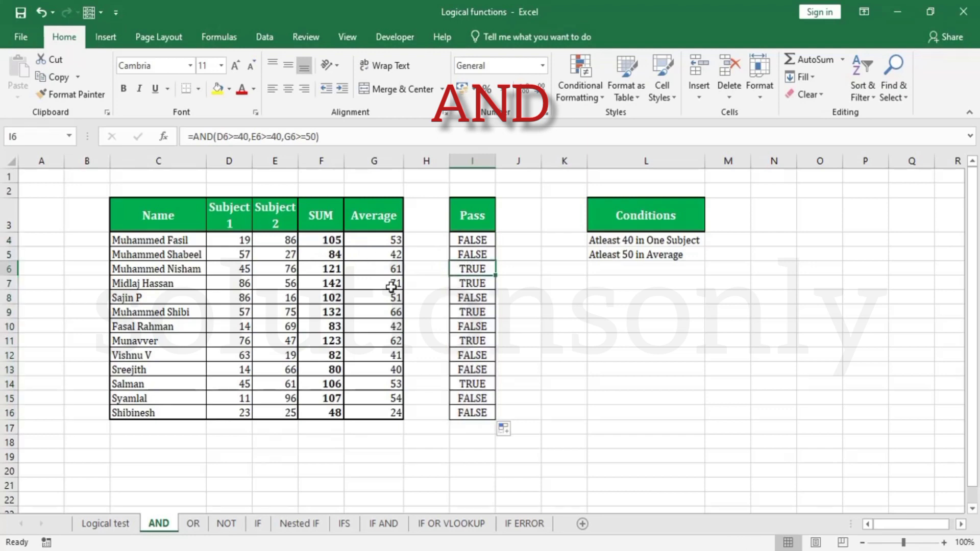
click(242, 269)
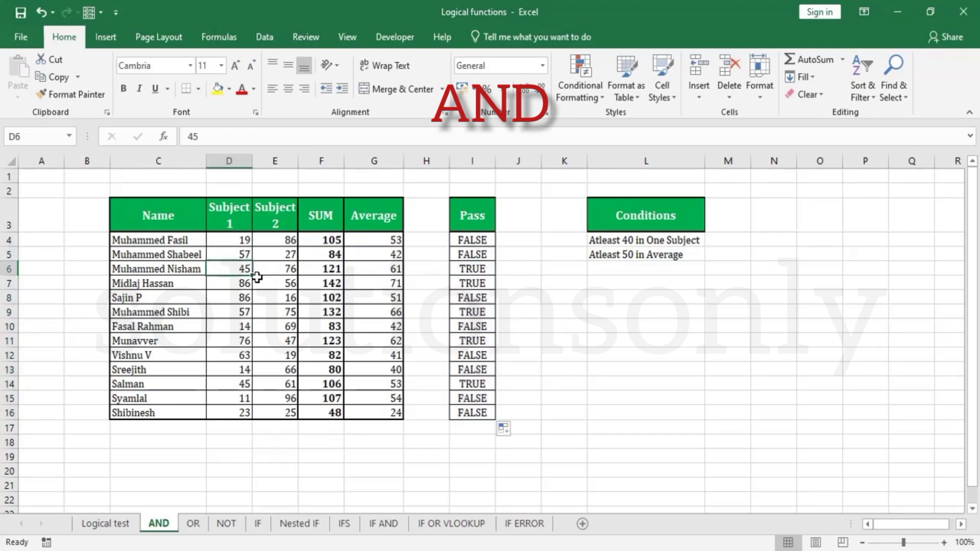
click(282, 270)
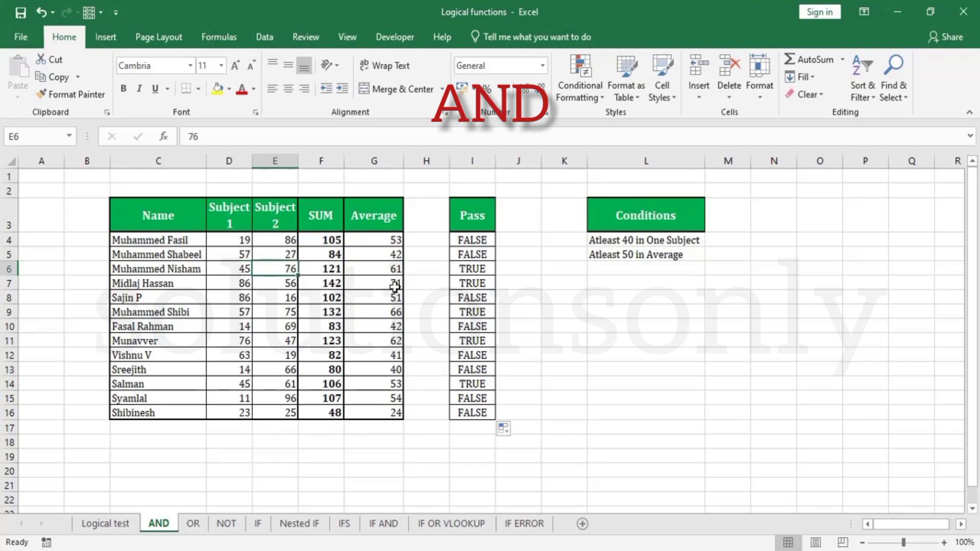
click(392, 269)
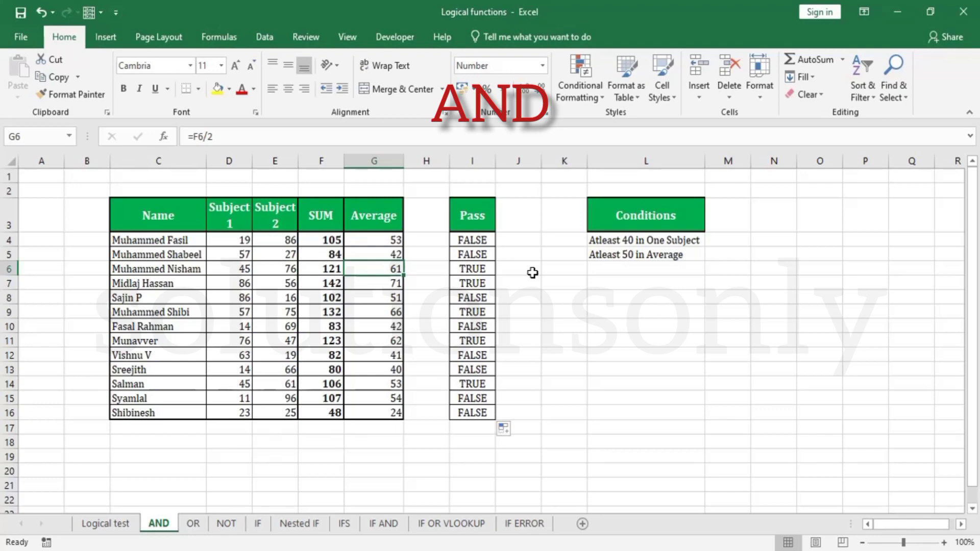
click(480, 273)
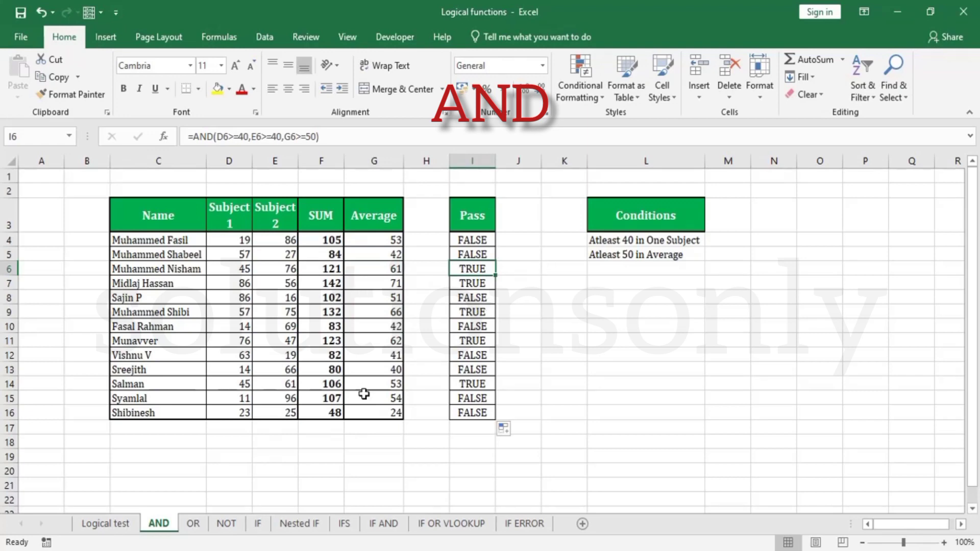
- On the OR sheet, enter =OR(F4>=150000,G4="Yes") in I4 to test the first customer's sales sum and loyalty
click(192, 524)
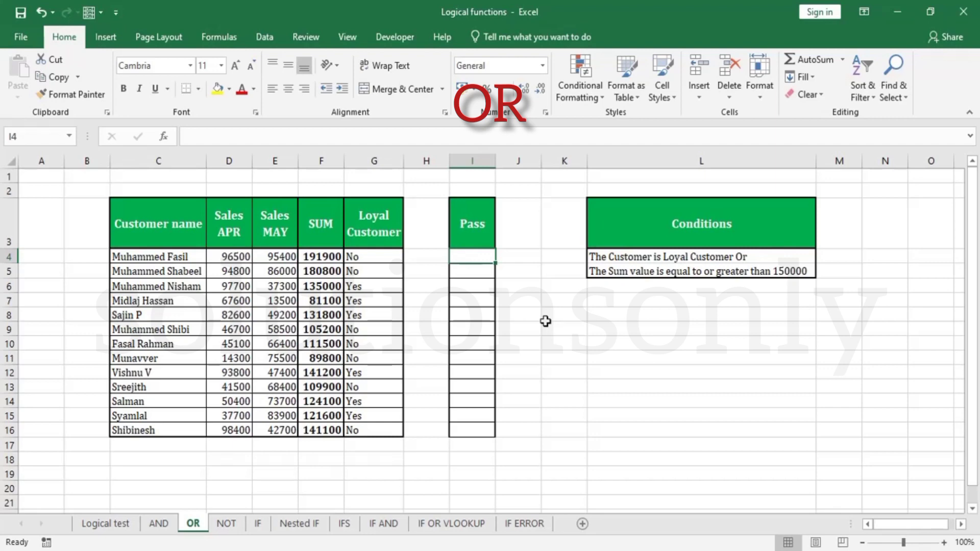
text(=or)
key(Tab)
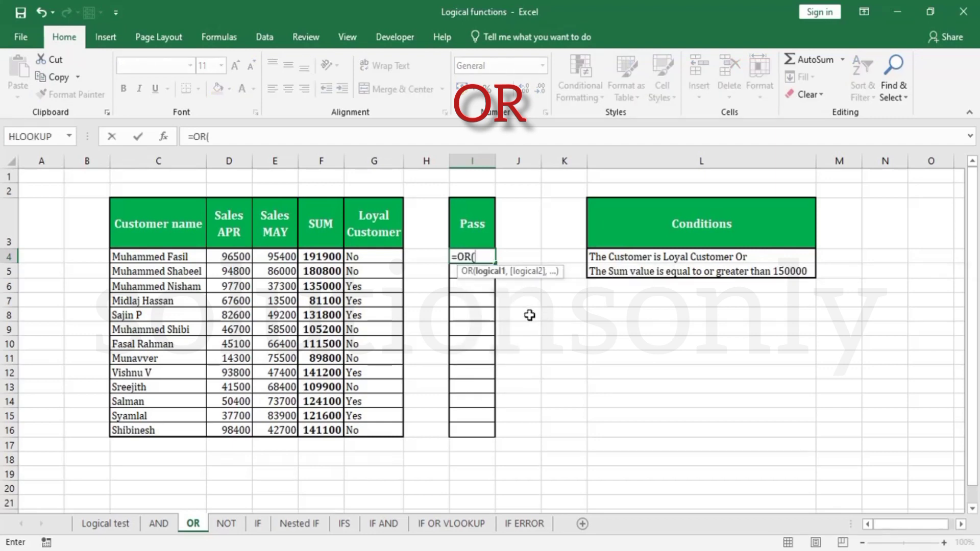
click(319, 257)
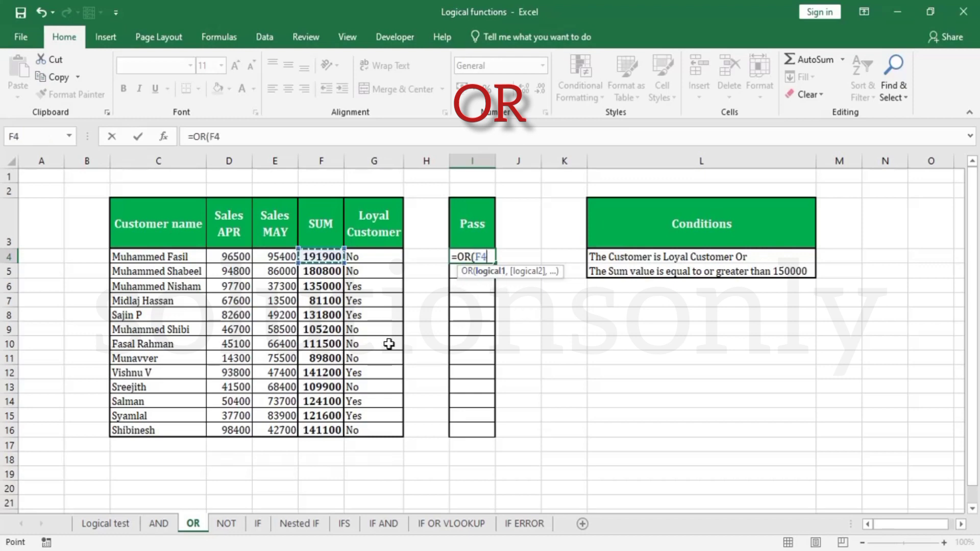
text(>=15000)
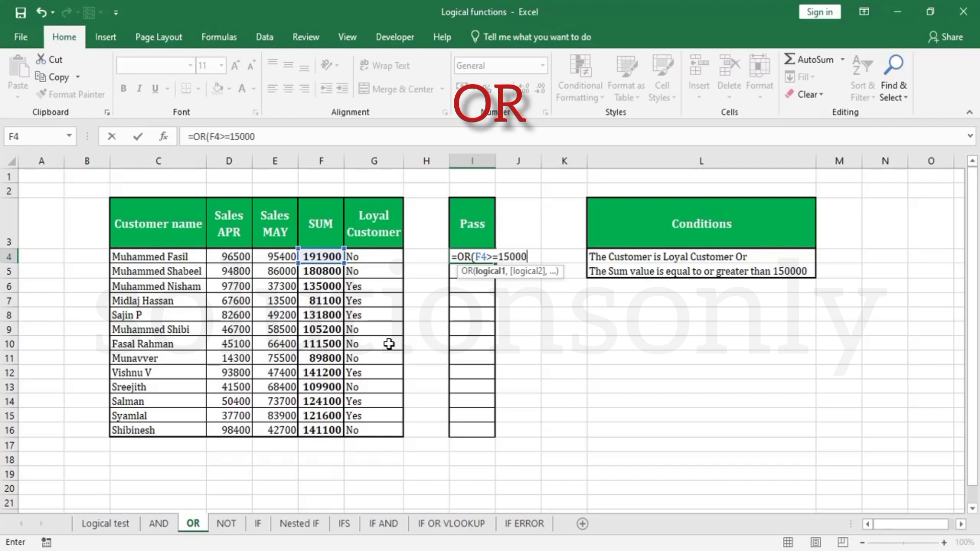
text(0,)
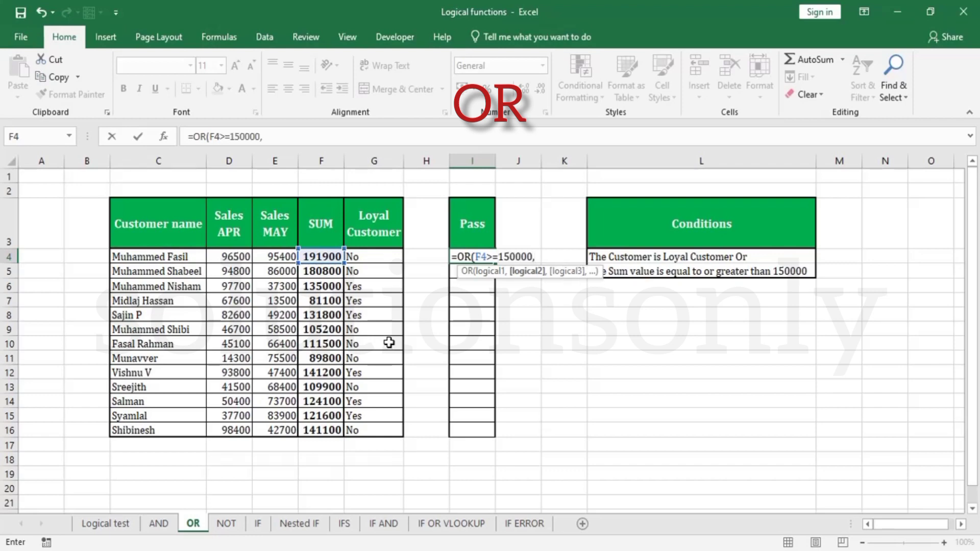
click(374, 256)
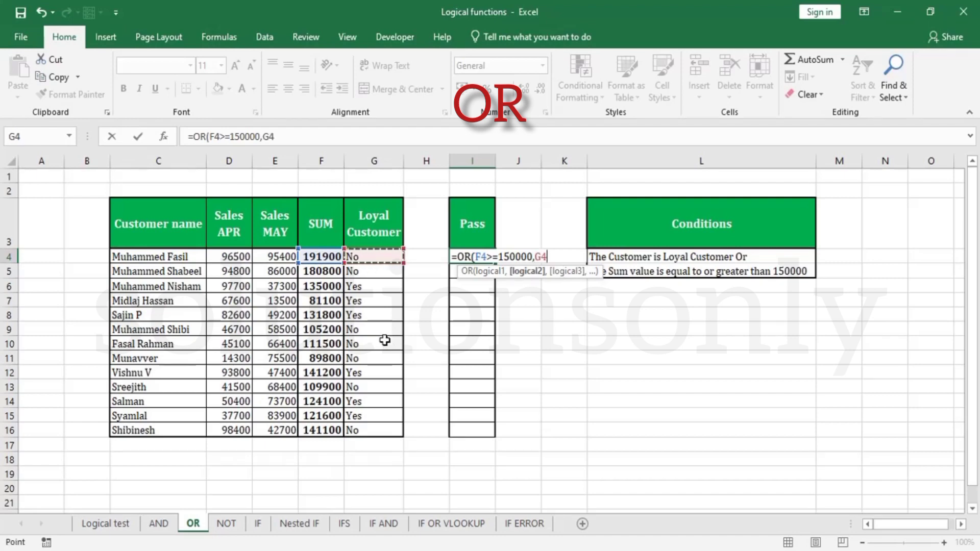
text(="Yes)
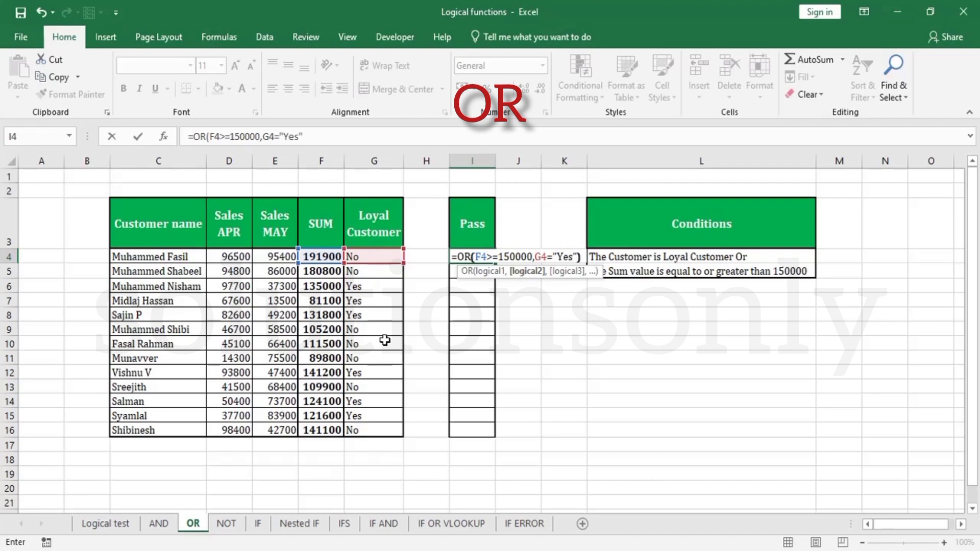
text("))
key(ctrl+Return)
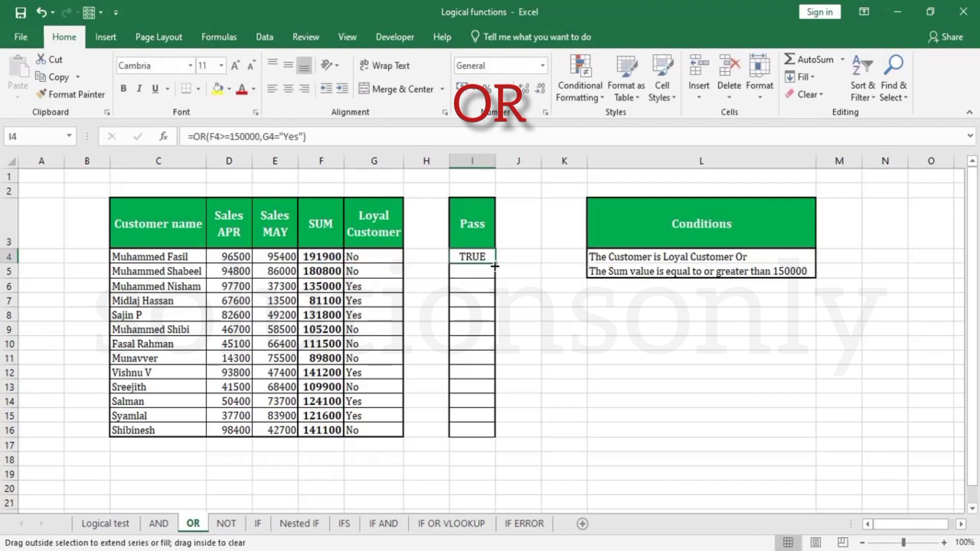
- Fill the OR formula from I4 down the Pass column to I16
drag(495, 266, 494, 436)
click(497, 431)
click(492, 376)
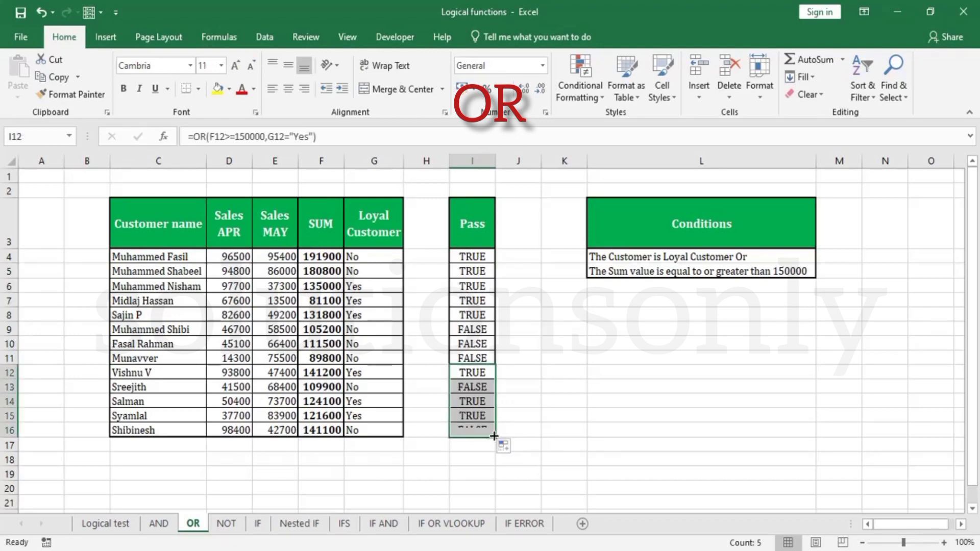
- Examine the Pass results in rows 4, 5, 6 and 9 against each customer's sales sum and loyalty status
click(471, 256)
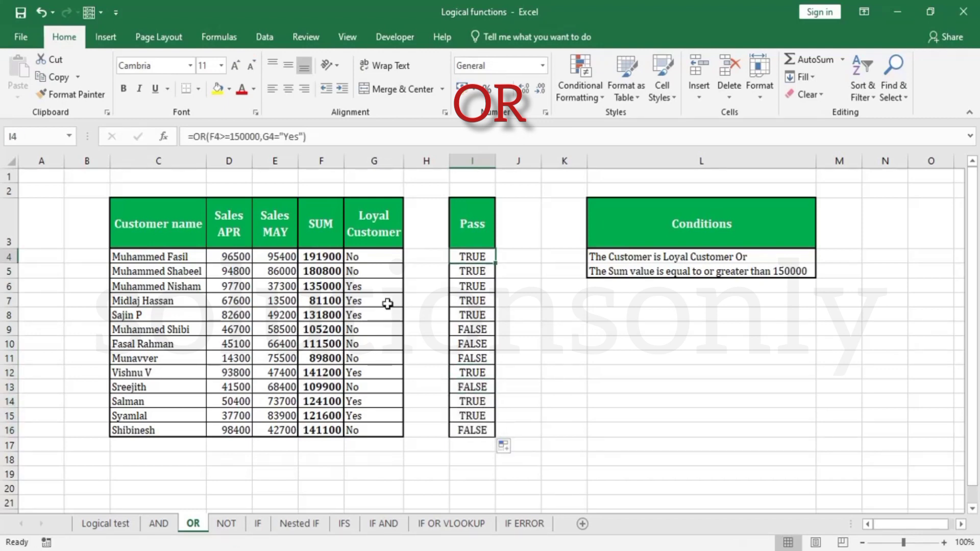
click(325, 259)
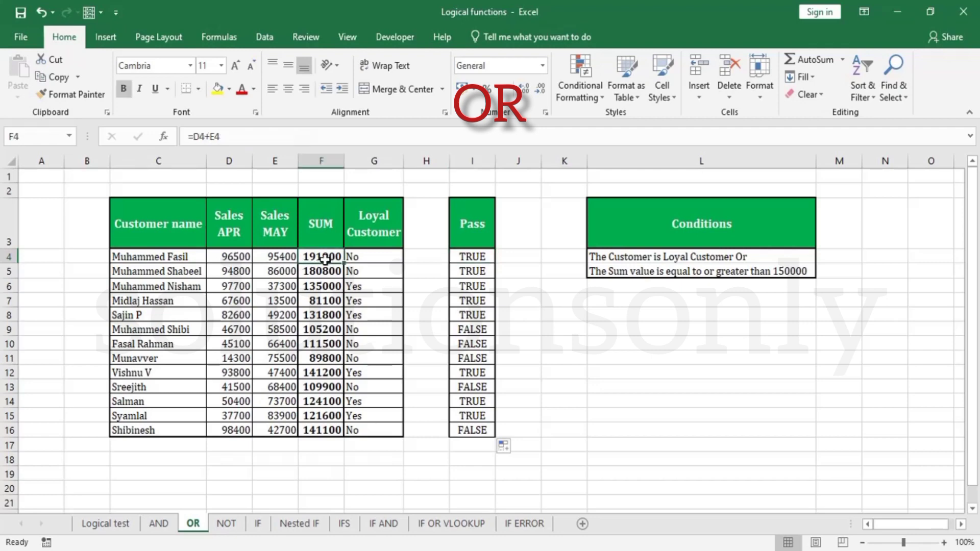
click(337, 276)
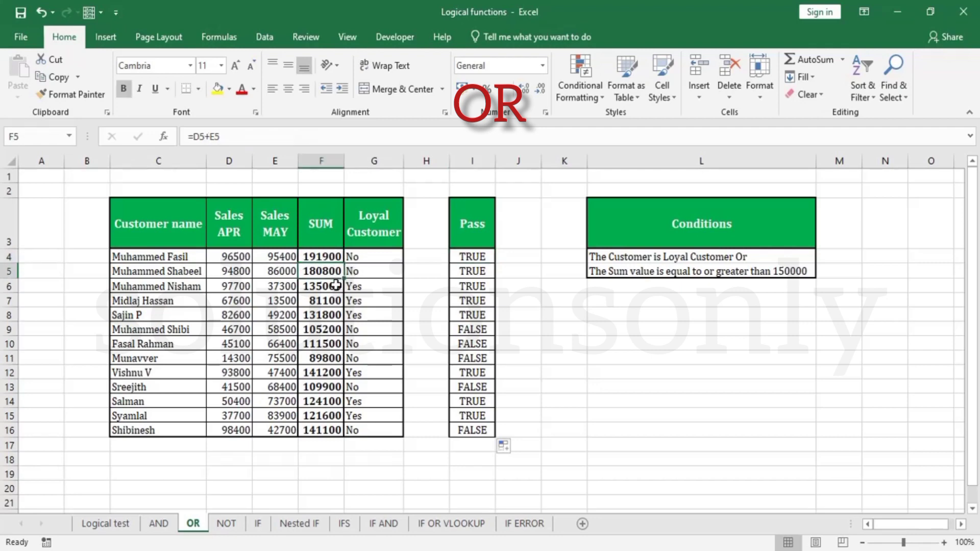
click(332, 287)
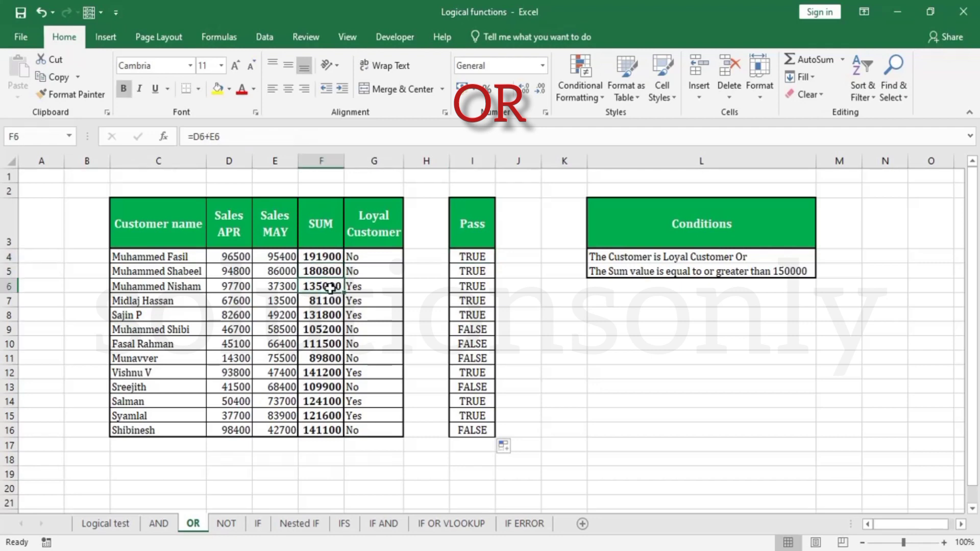
click(379, 290)
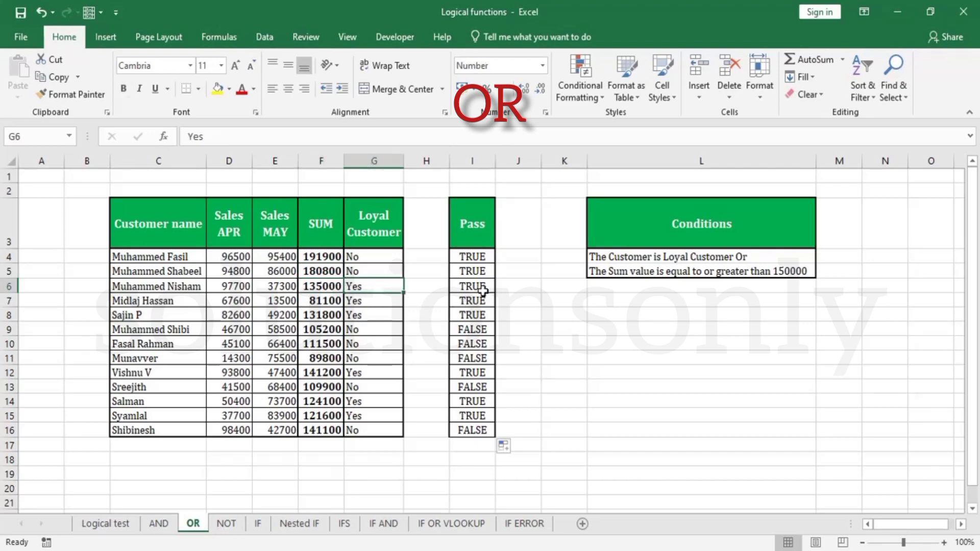
click(483, 290)
click(482, 331)
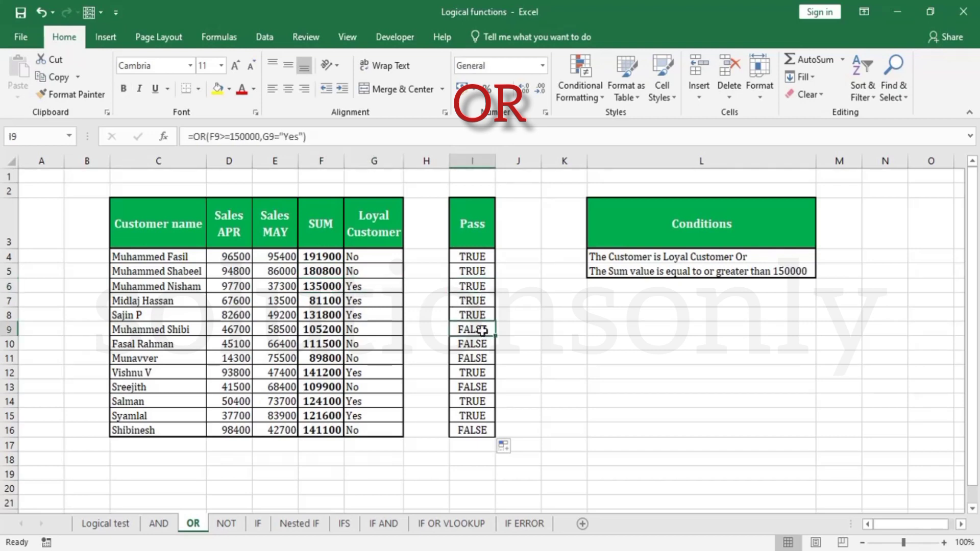
drag(483, 331, 278, 331)
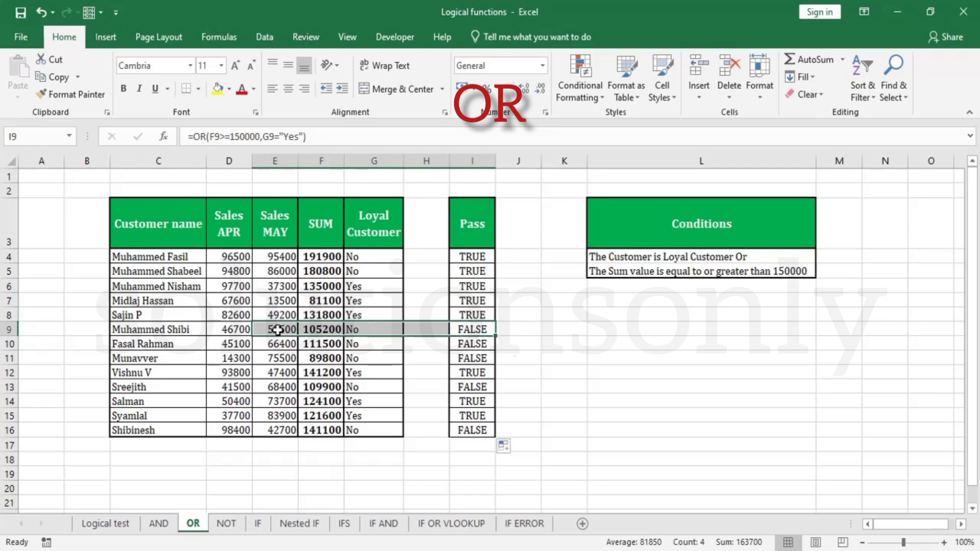
click(325, 330)
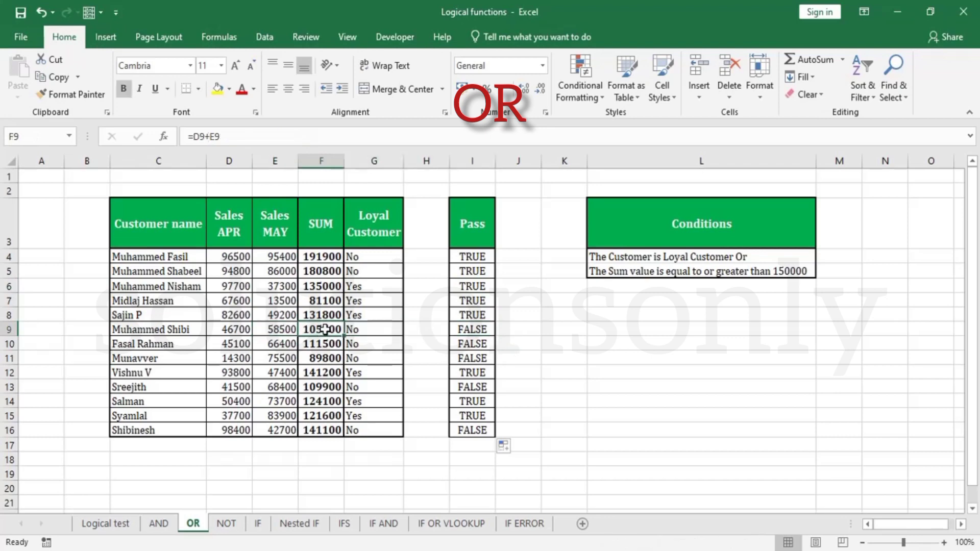
click(361, 330)
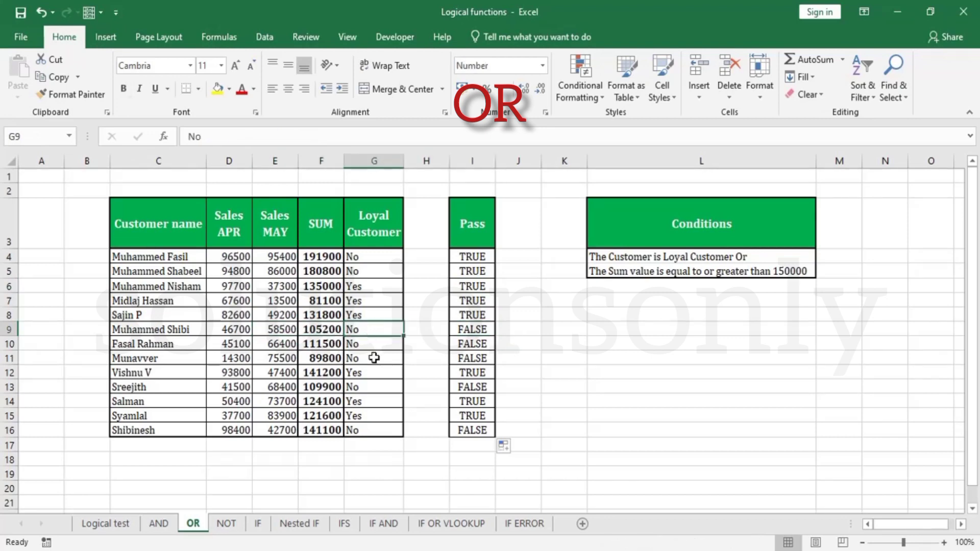
- On the NOT sheet, enter =NOT(I4) in J4 to reverse the first customer's Pass result
click(226, 524)
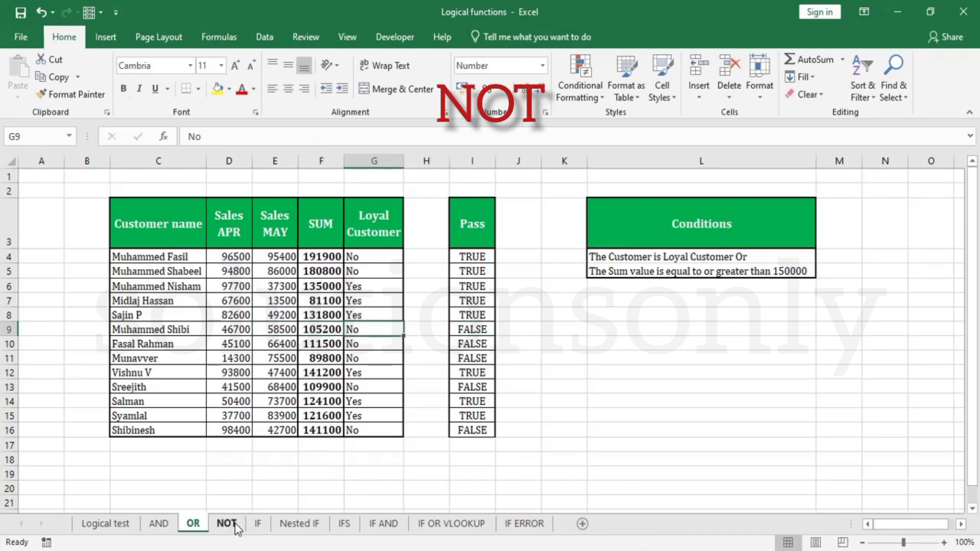
click(530, 259)
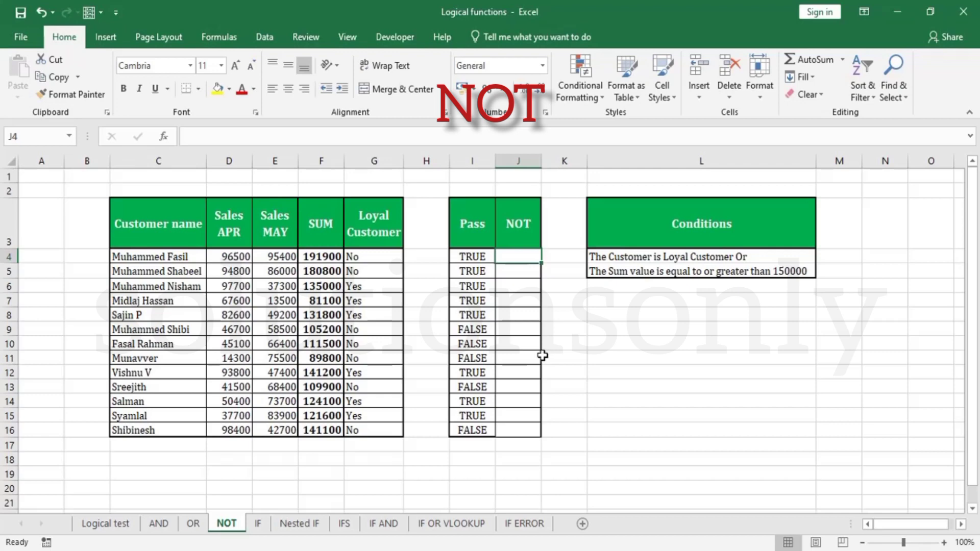
text(=n)
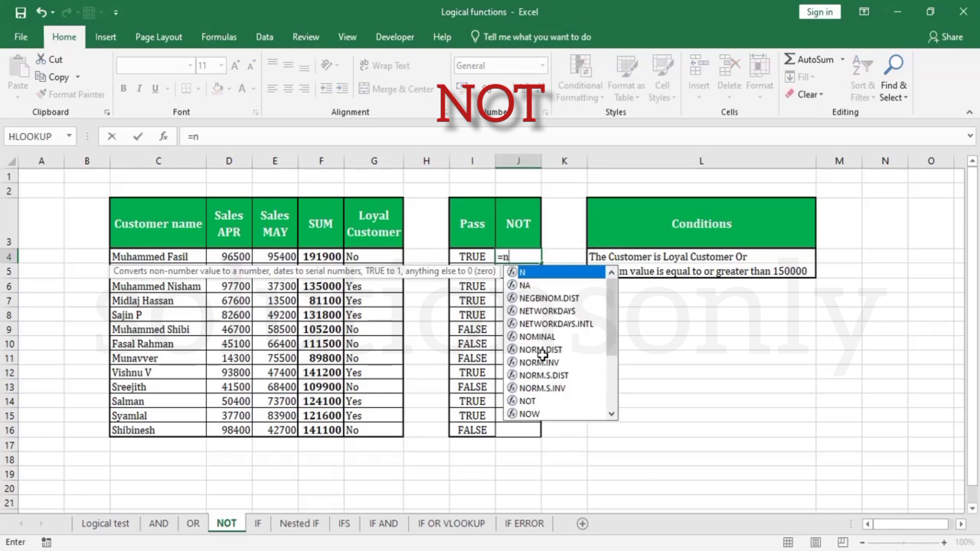
text(ot)
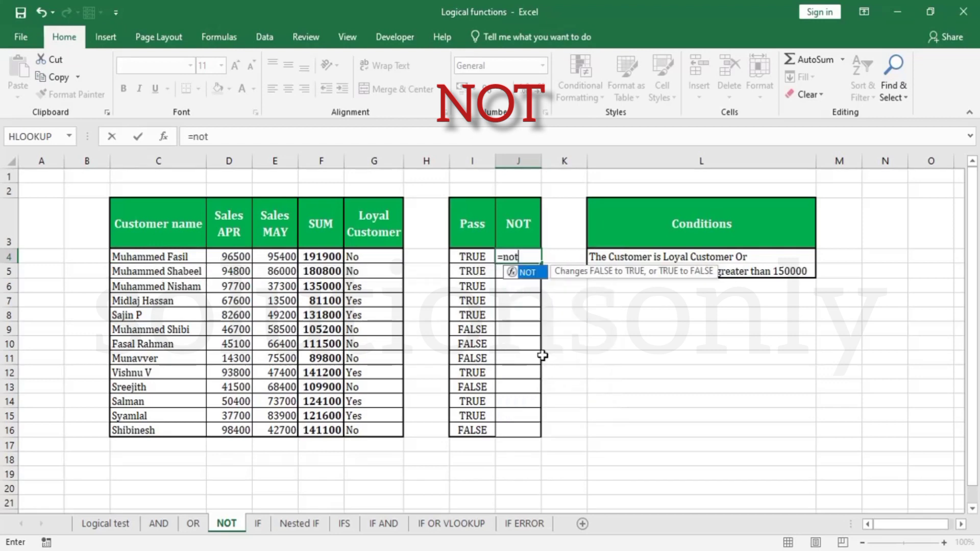
key(Tab)
key(Left)
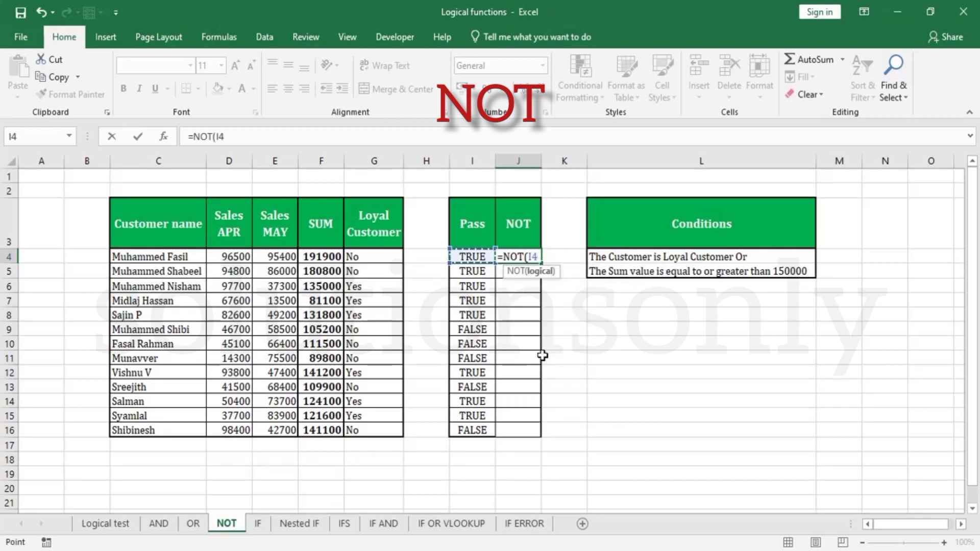
text())
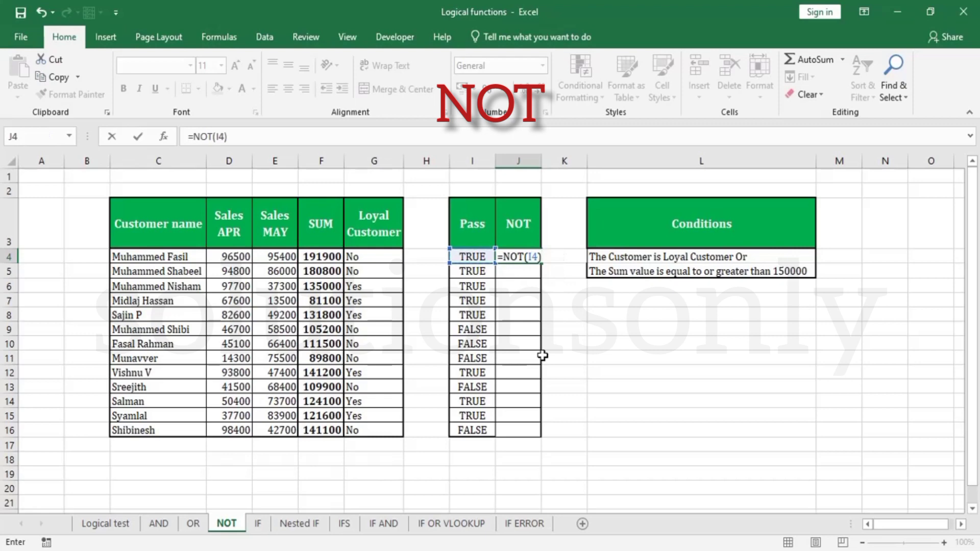
key(ctrl+Return)
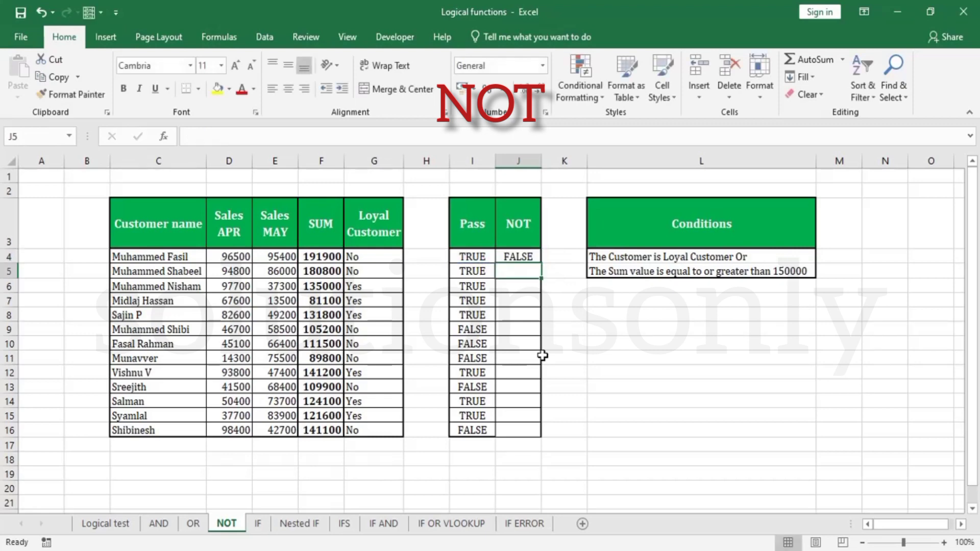
- Fill the NOT formula from J4 down to J16 and compare the Pass and NOT cells in row 9
click(472, 258)
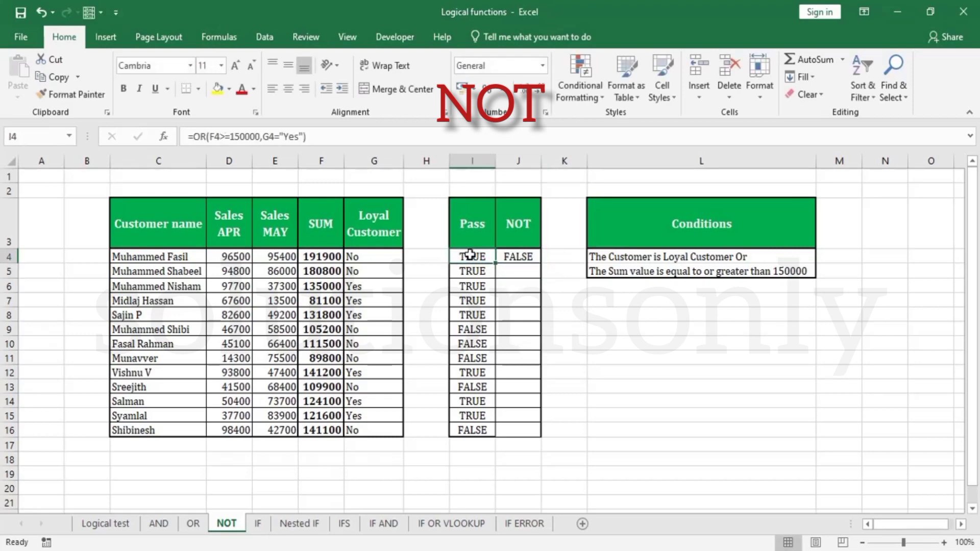
click(535, 259)
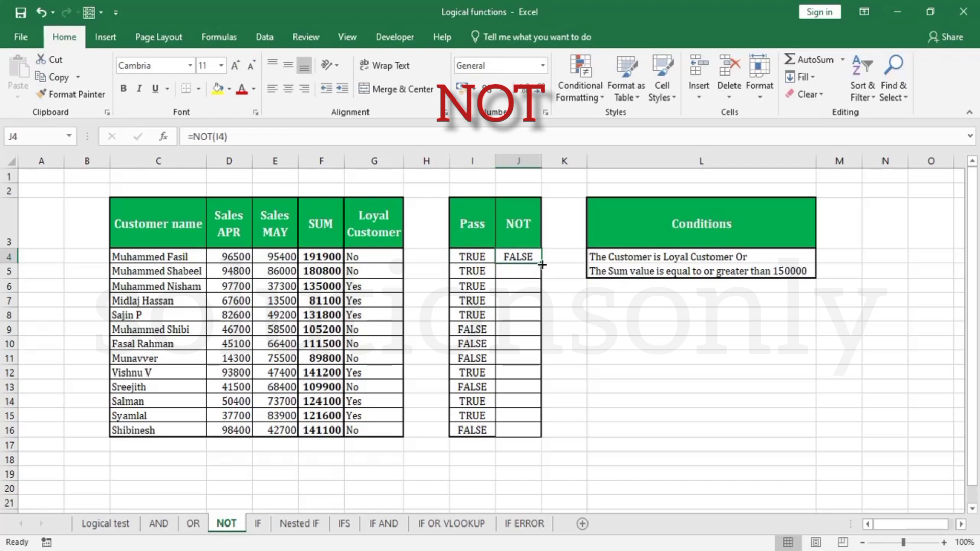
double_click(541, 264)
click(468, 332)
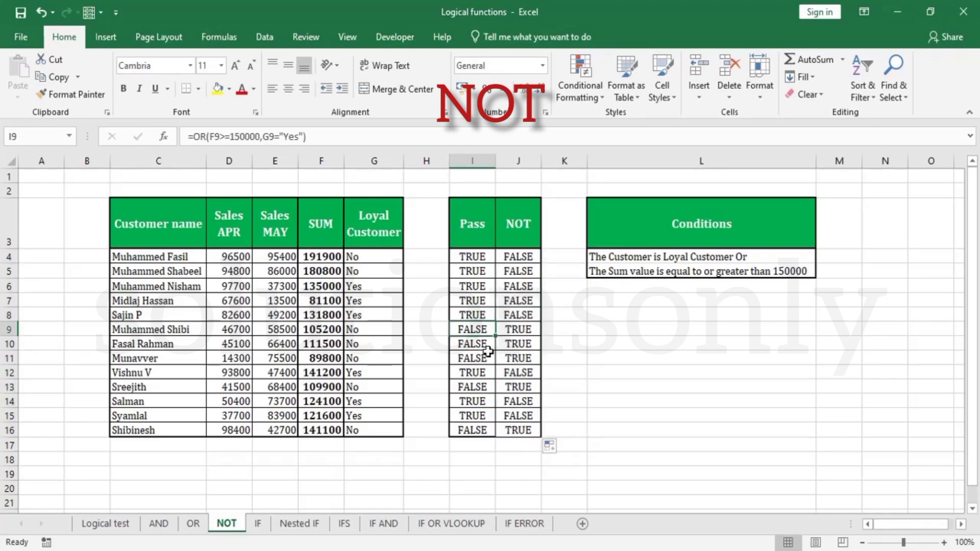
click(517, 333)
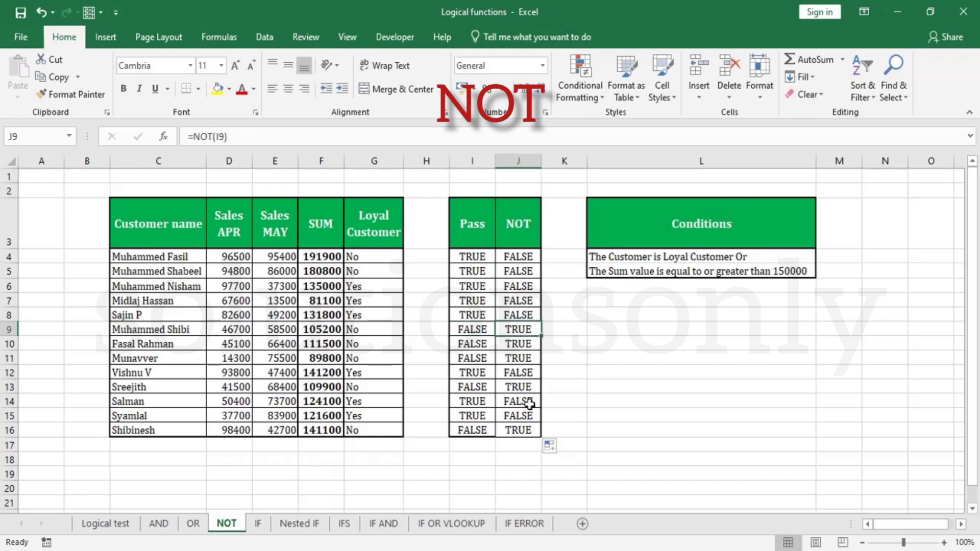
- On the IF sheet, enter =B4>C4 in C8 to test whether No.1 is greater than No.2
click(257, 524)
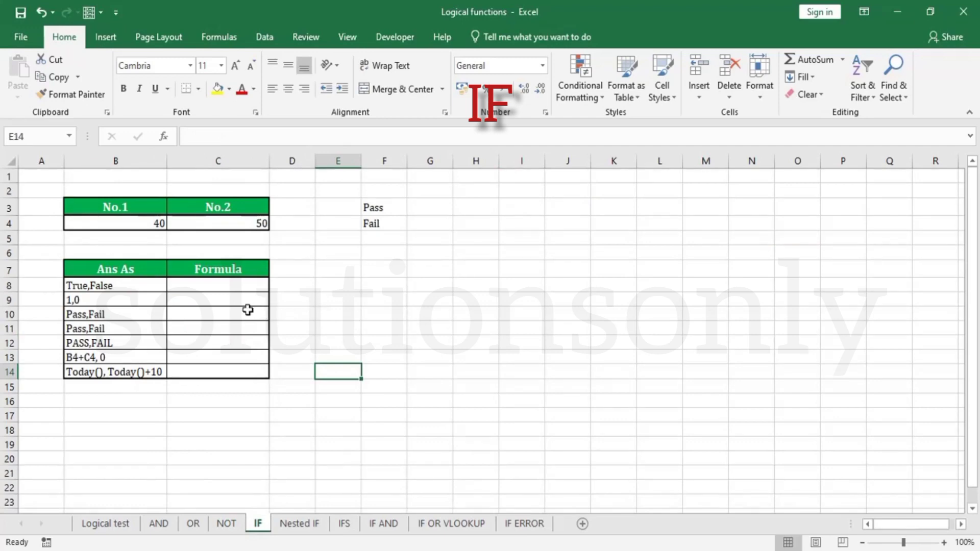
click(247, 289)
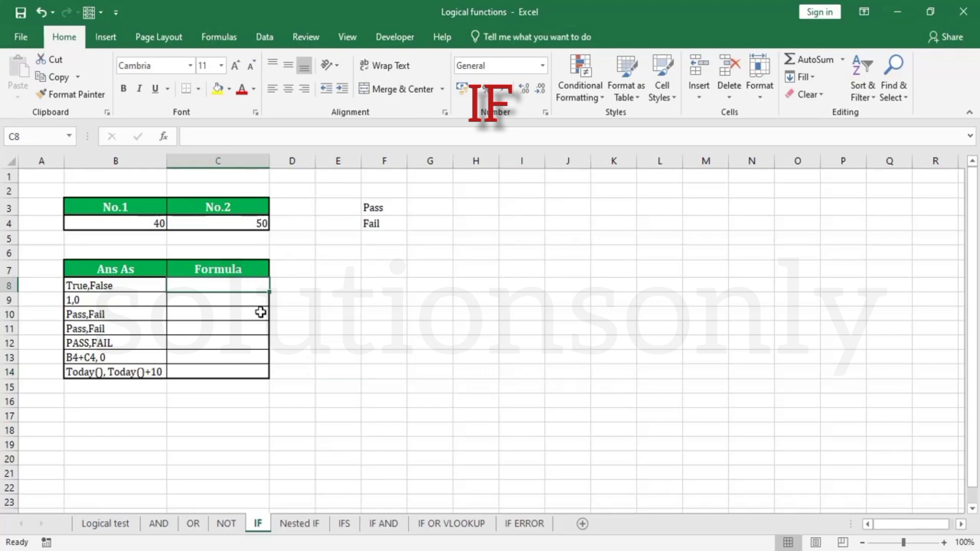
text(=)
click(159, 222)
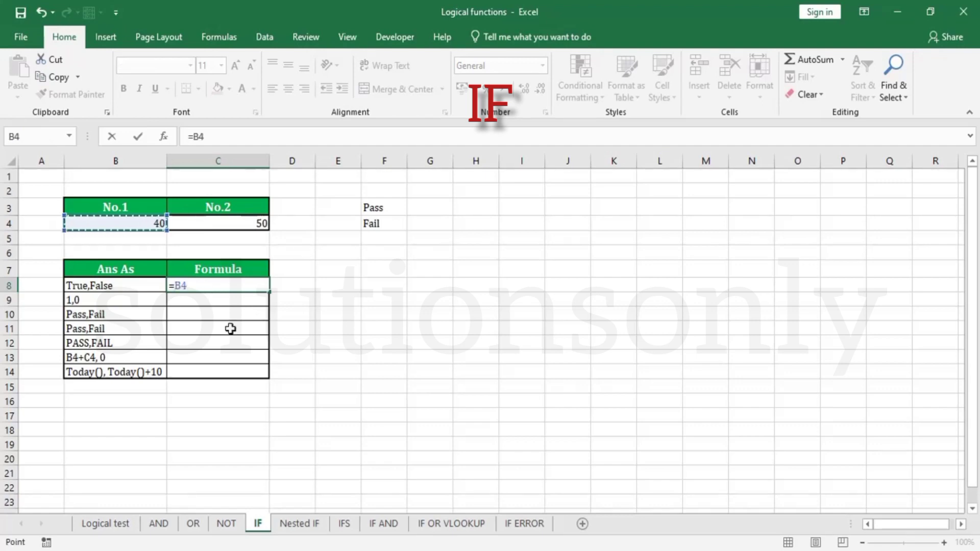
text(>)
click(215, 224)
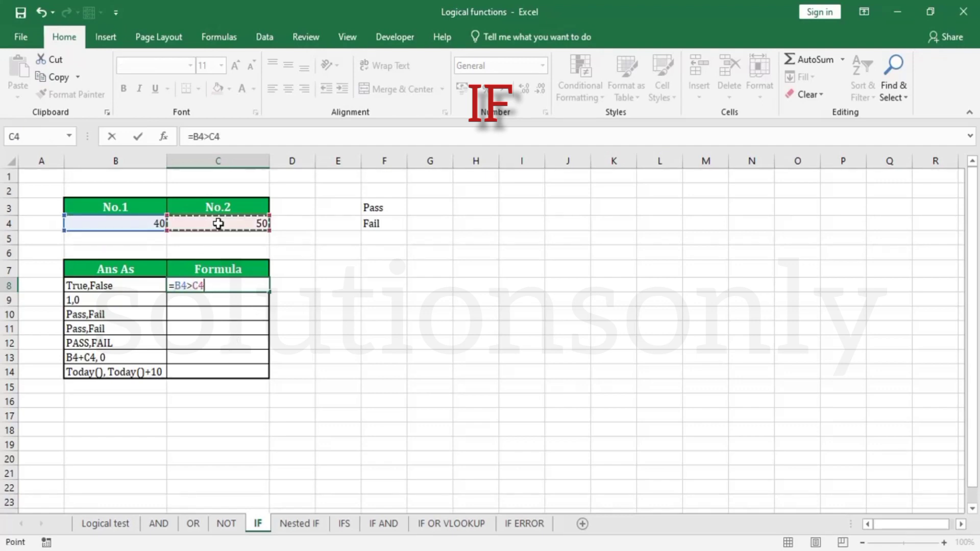
key(Return)
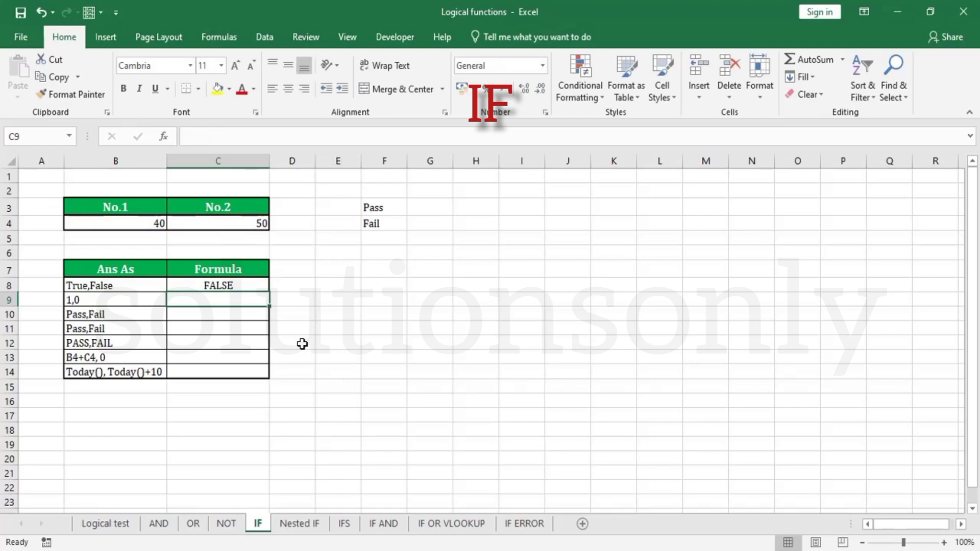
- Check the formula in C8 and set the No.1 value in B4 to 60
click(232, 288)
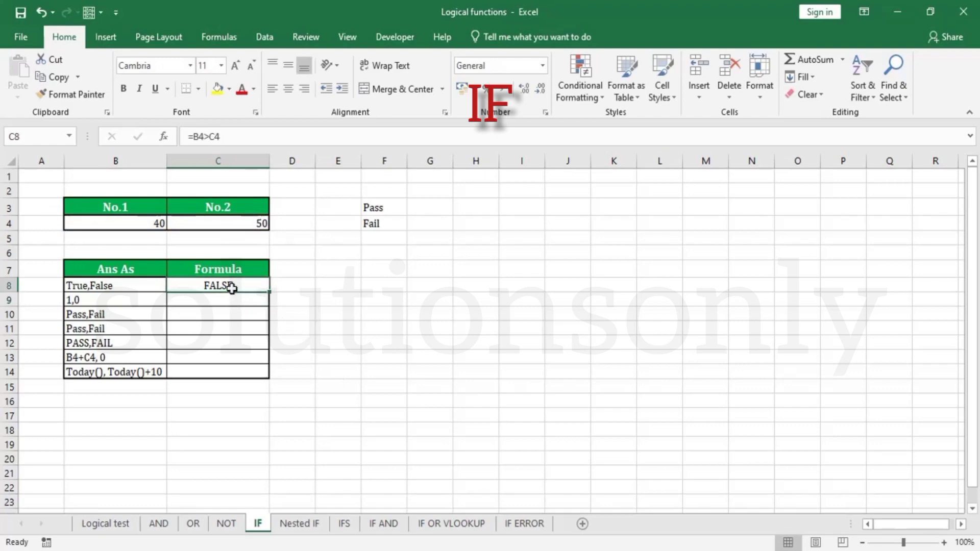
click(160, 223)
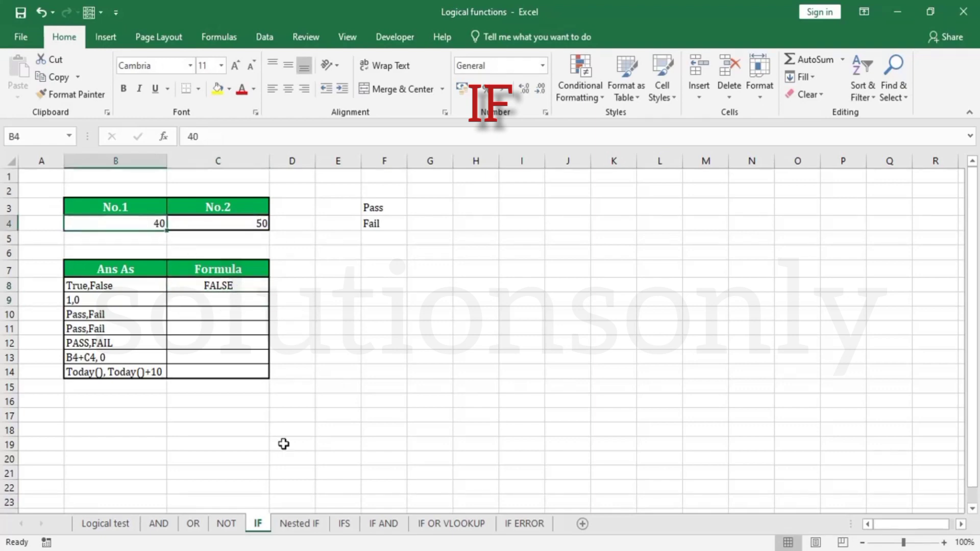
text(60)
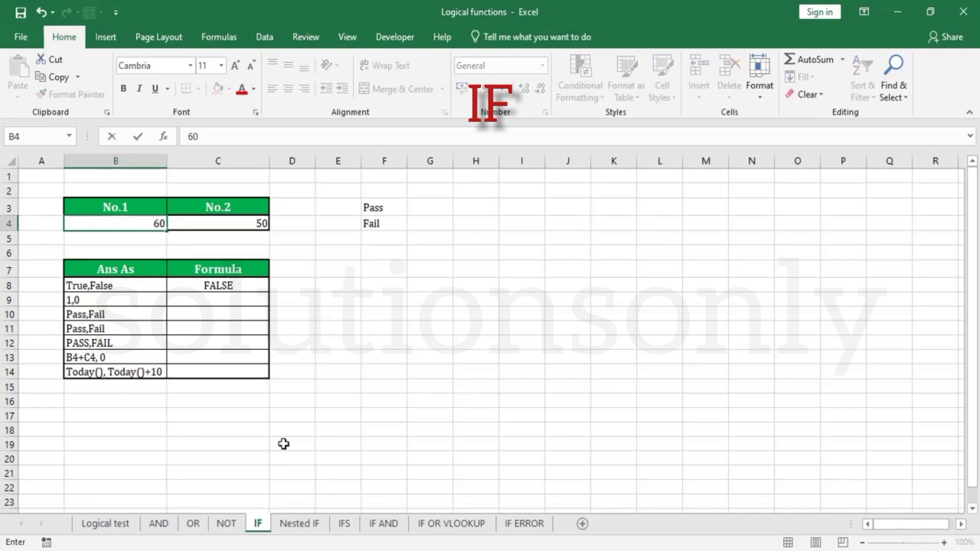
key(Return)
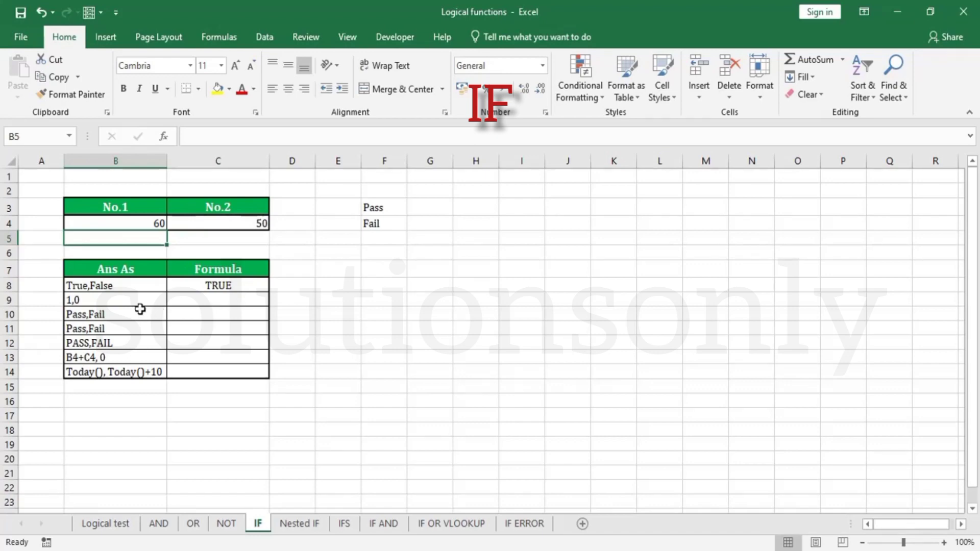
- Enter =IF(B4>C4,1,0) in C9 to return 1 or 0 for the comparison
click(214, 304)
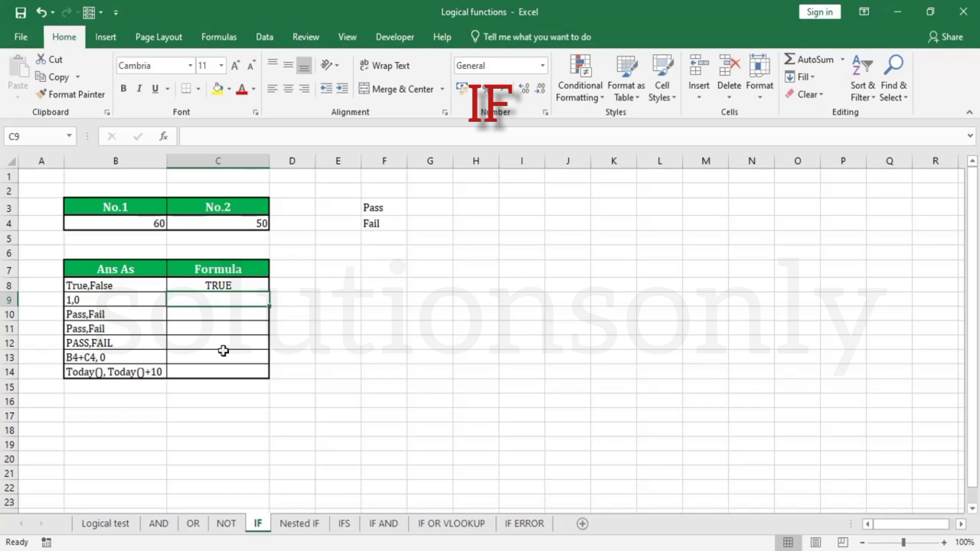
text(=if)
key(Tab)
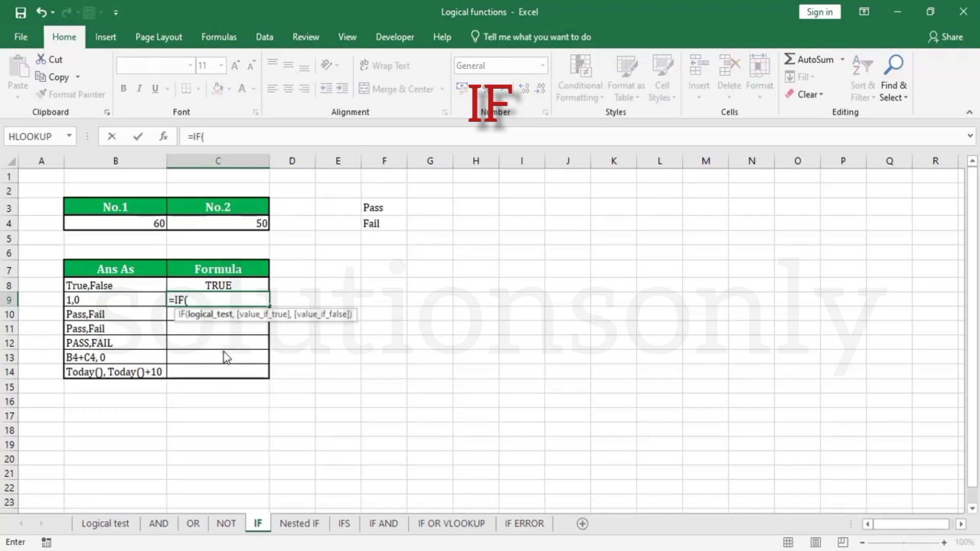
click(159, 221)
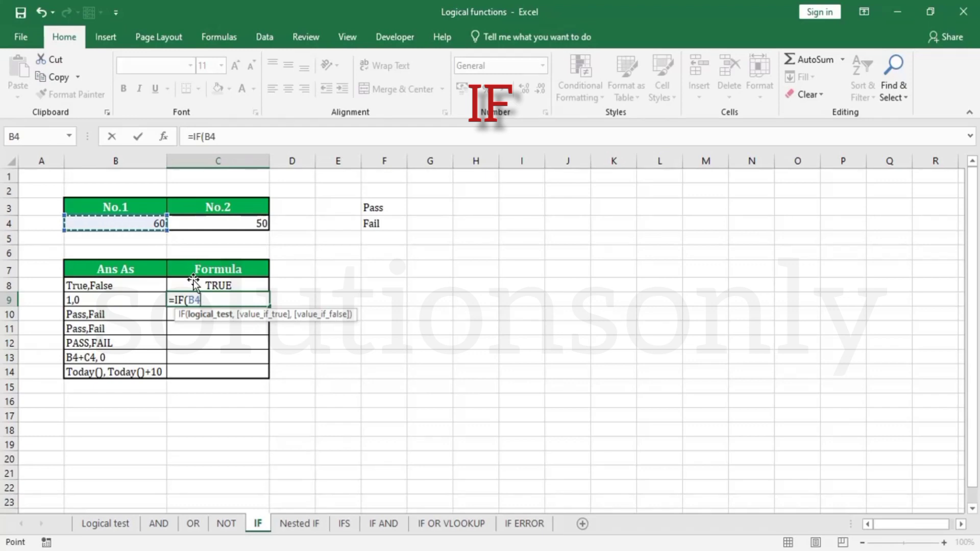
text(>)
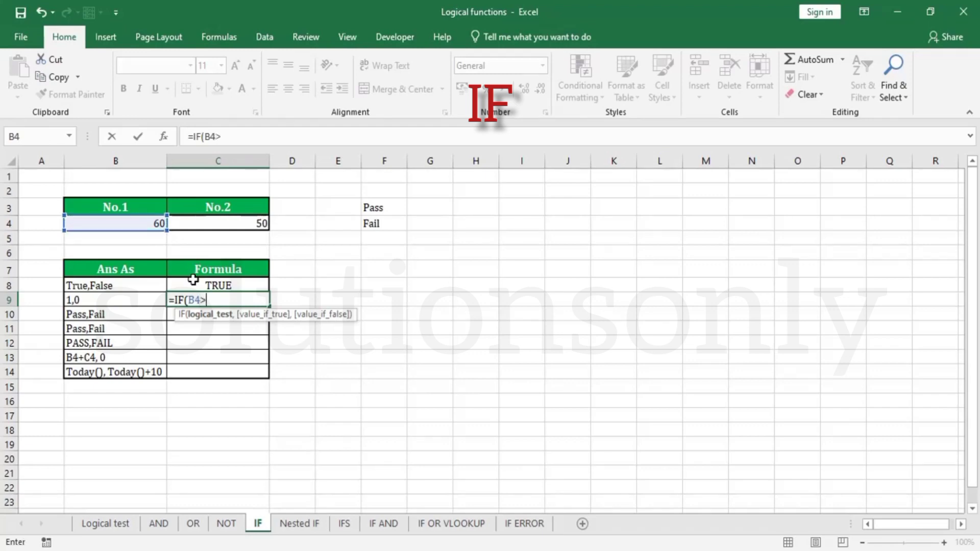
click(266, 225)
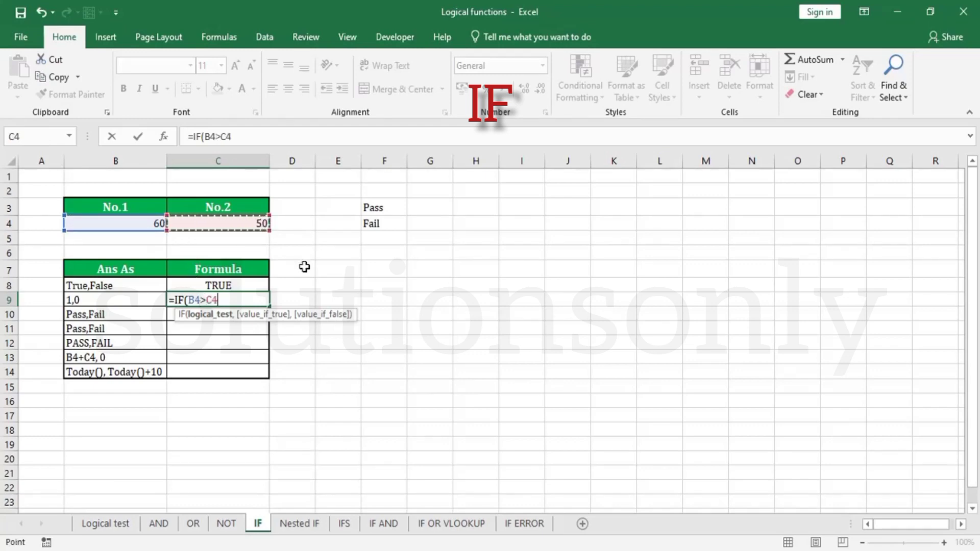
text(,)
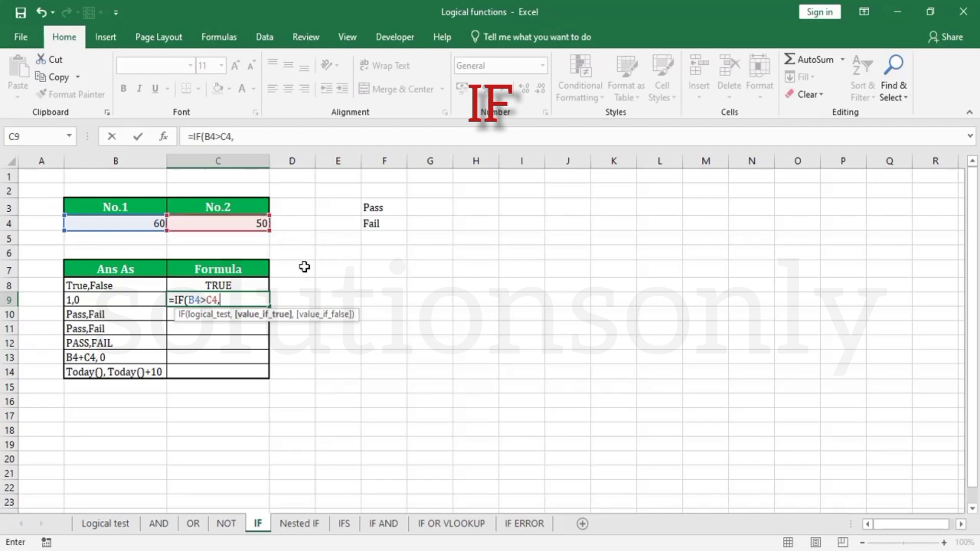
text(1,)
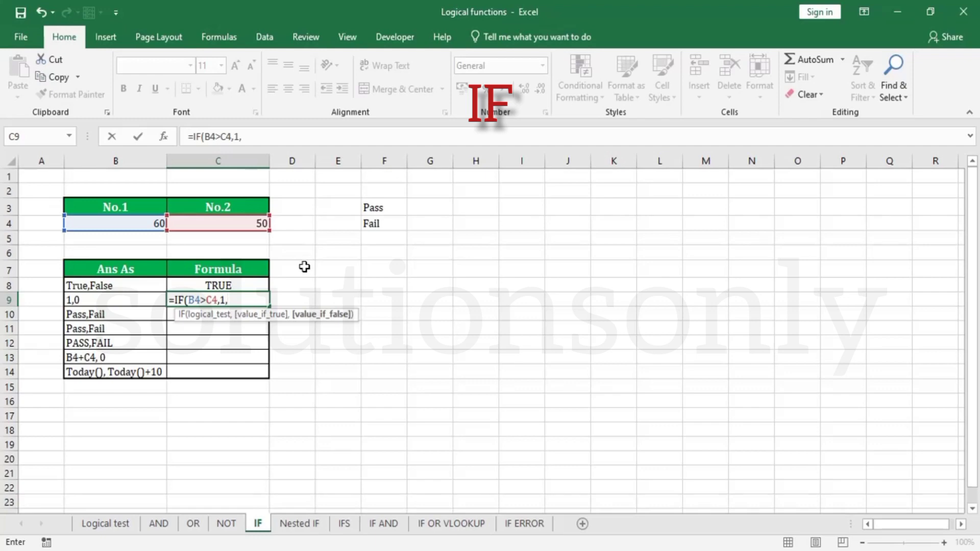
text(0))
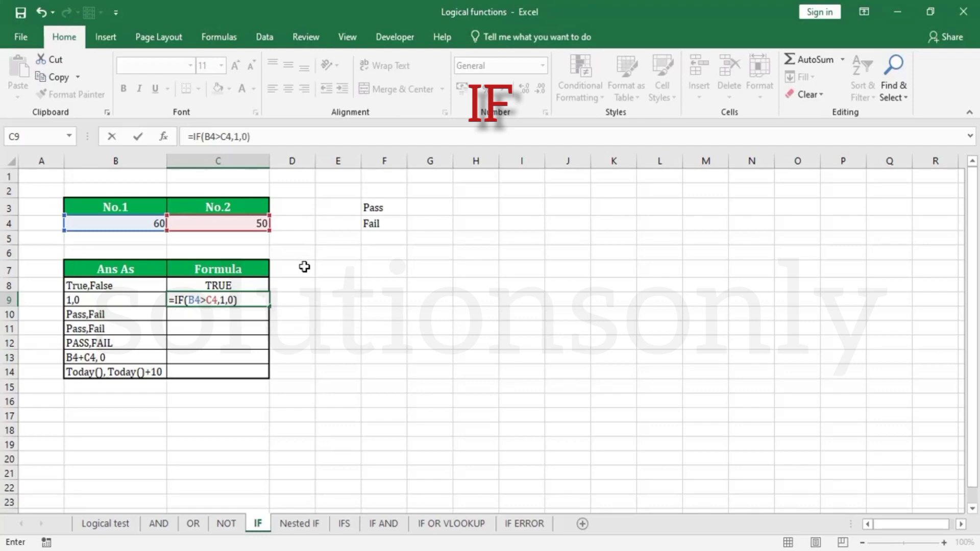
key(Return)
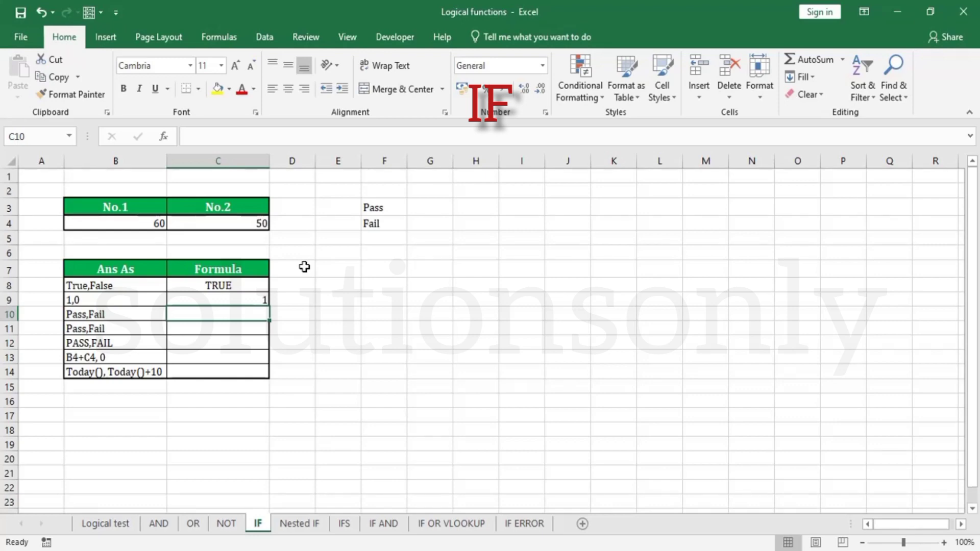
- Enter =IF(B4>C4,"Pass","Fail") in C10 to return text for the comparison
text(=IF()
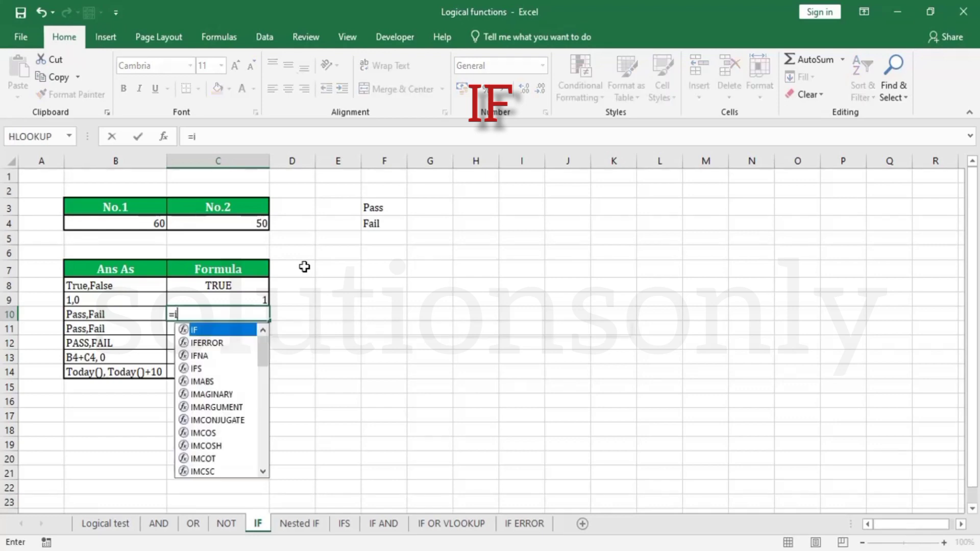
click(120, 223)
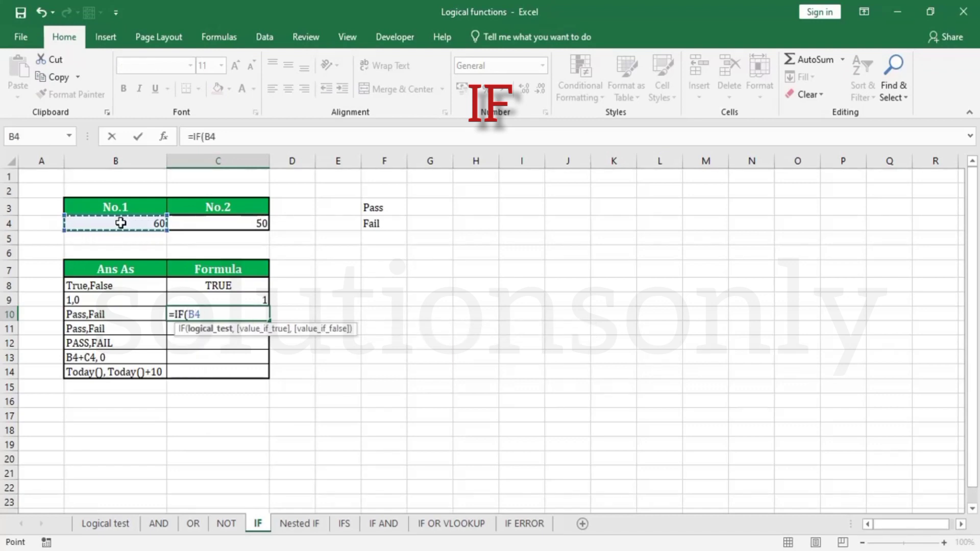
text(>)
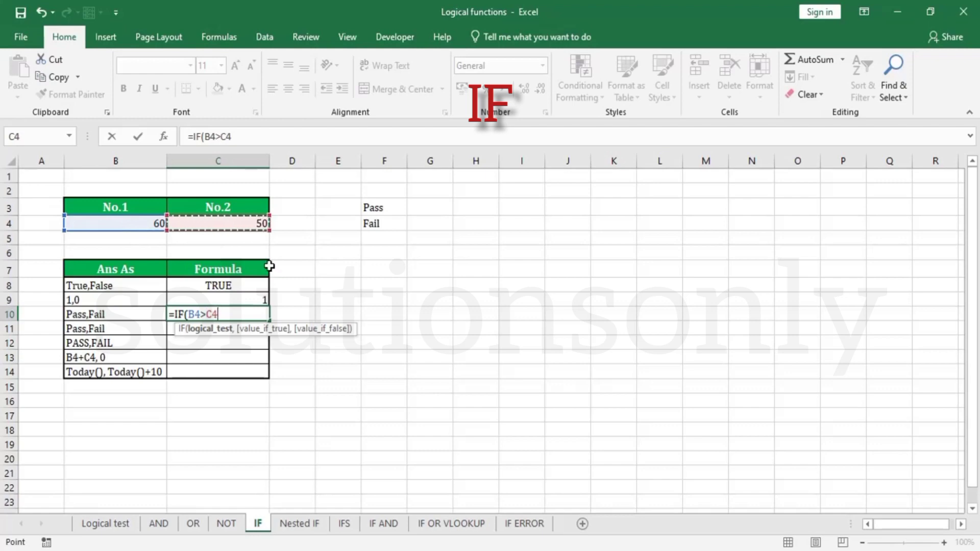
text(,)
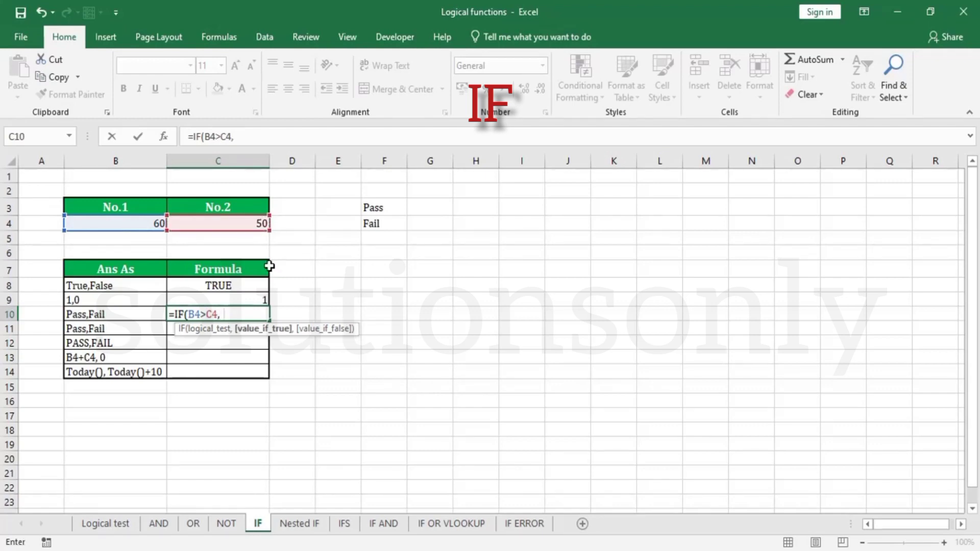
text("Pass","Fail)
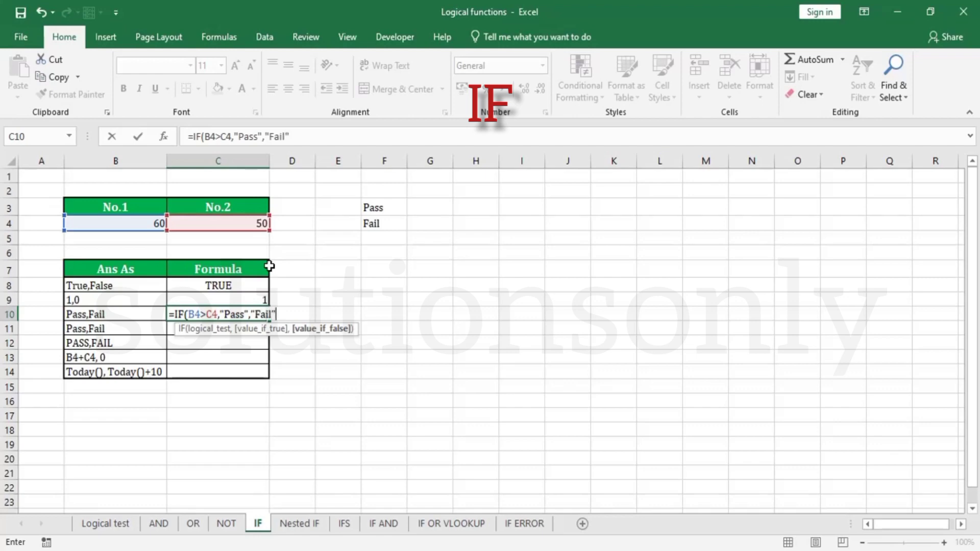
text("))
key(Return)
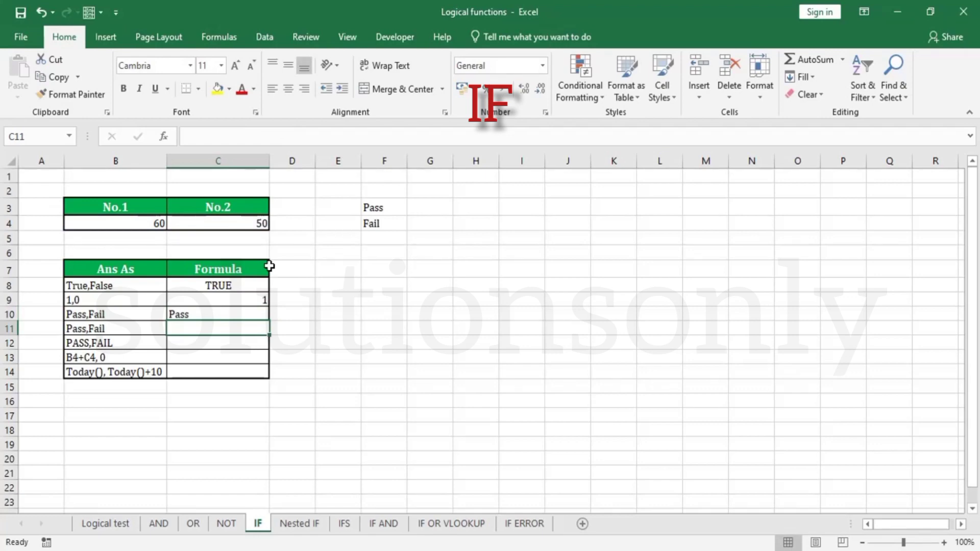
- Compare the IF formulas in C10 and C9, and inspect the Pass and Fail cells F3 and F4
click(231, 312)
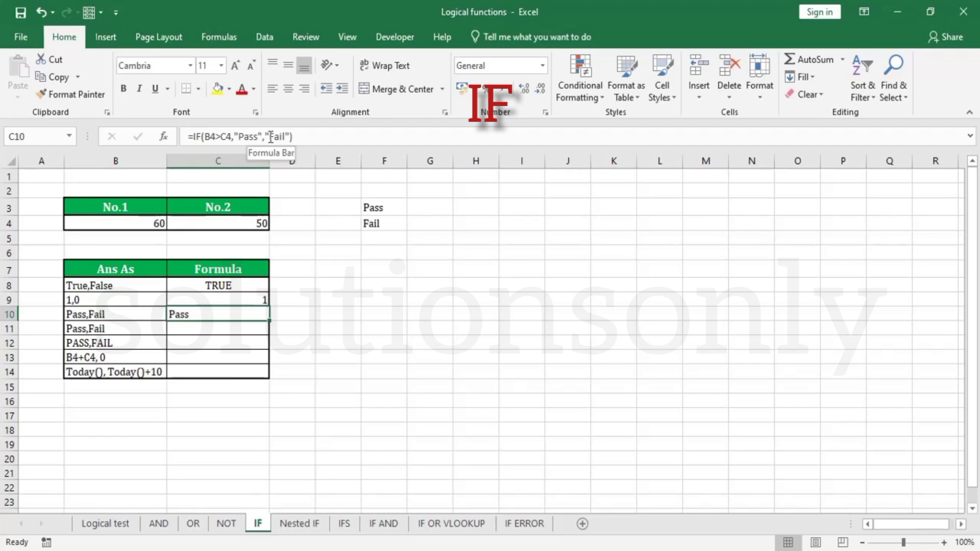
click(228, 300)
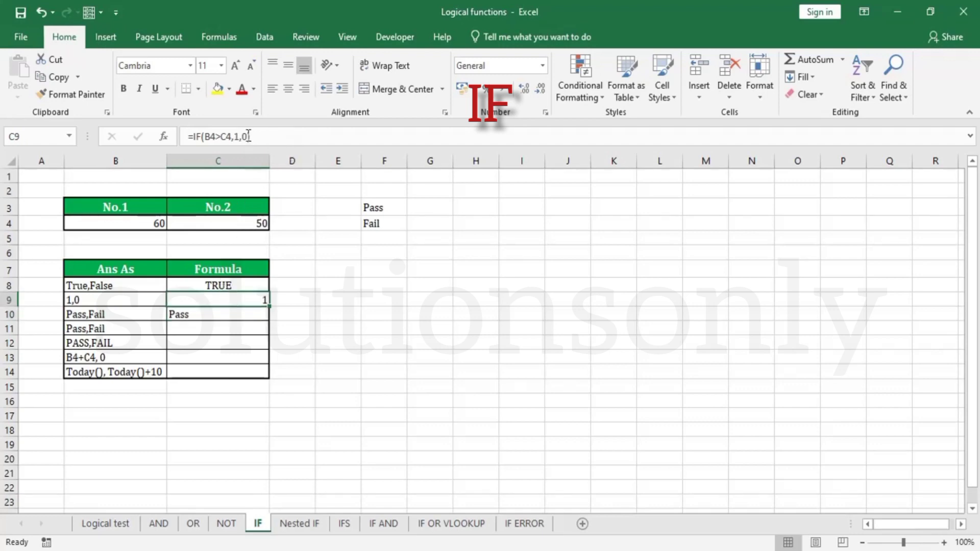
click(220, 317)
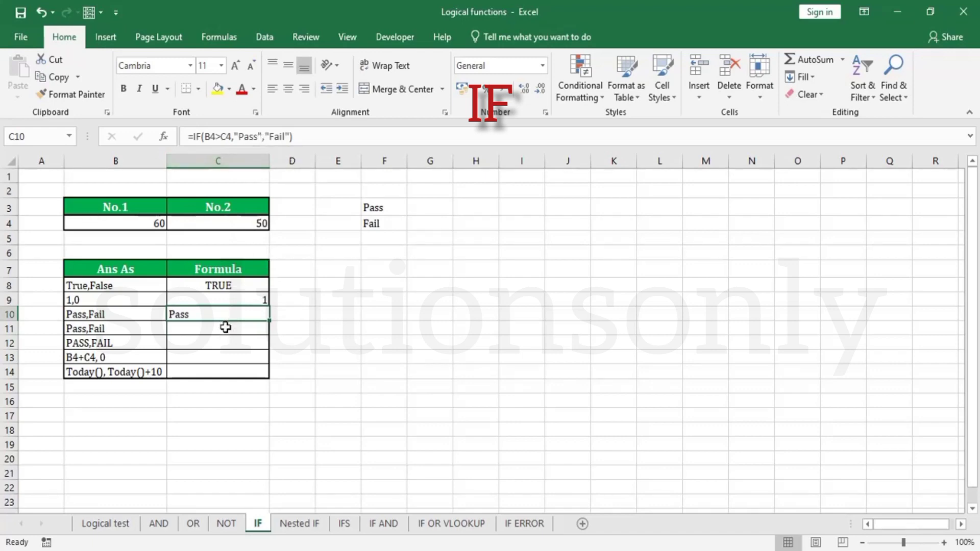
click(376, 207)
click(377, 223)
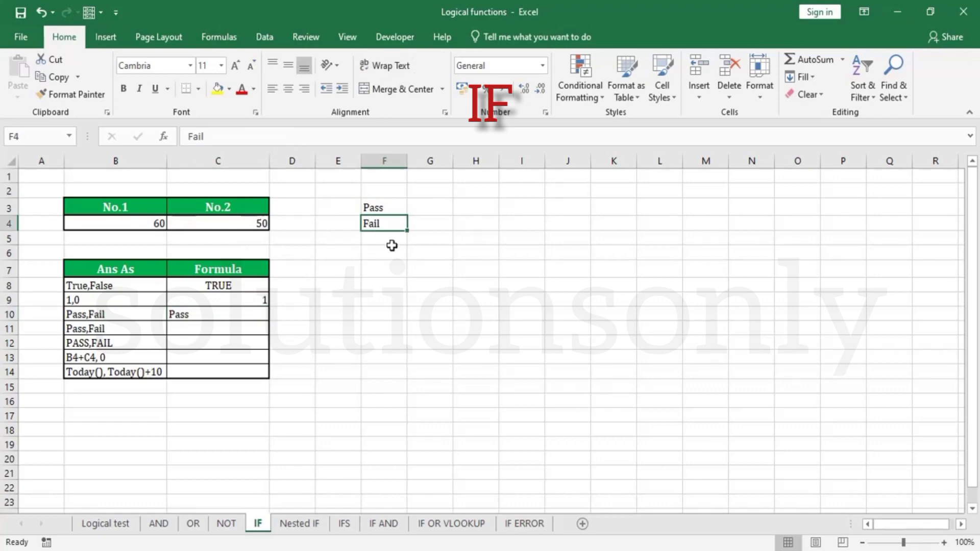
- Enter =IF(B4>C4,F3,F4) in C11 to return the Pass or Fail text by cell reference
click(228, 328)
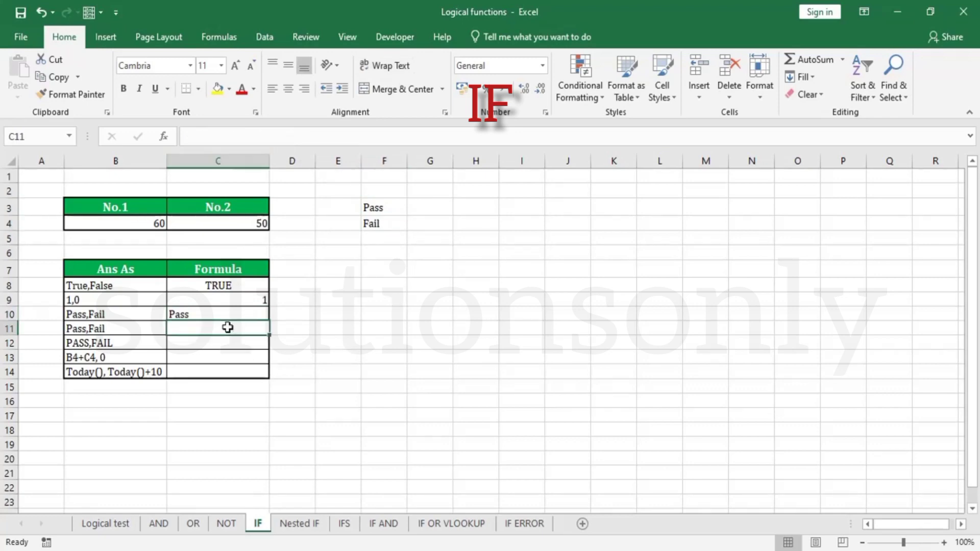
text(=IF()
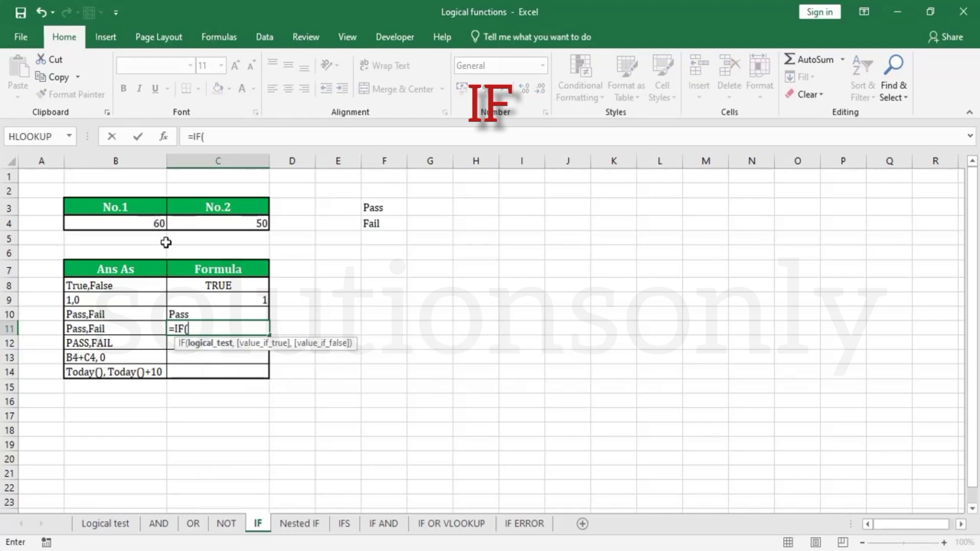
click(158, 223)
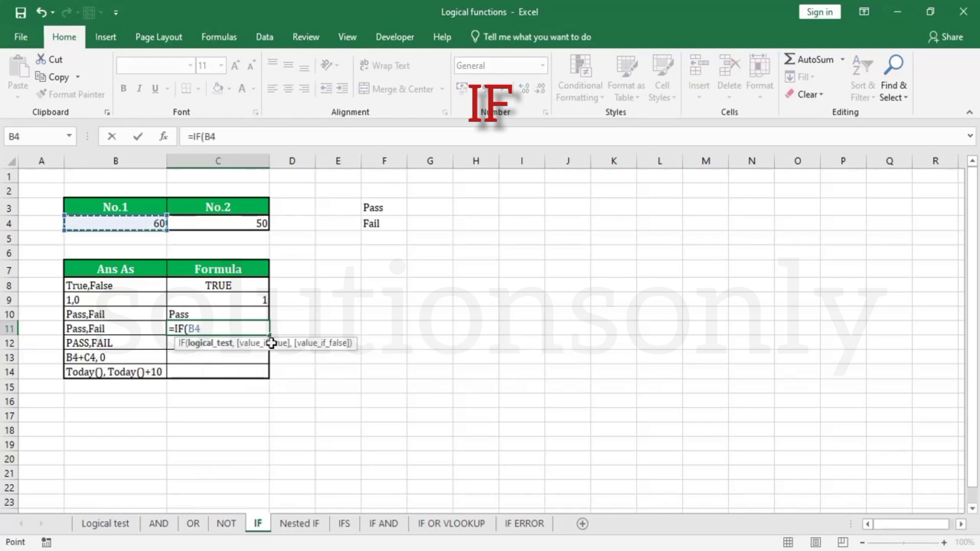
text(>)
click(234, 223)
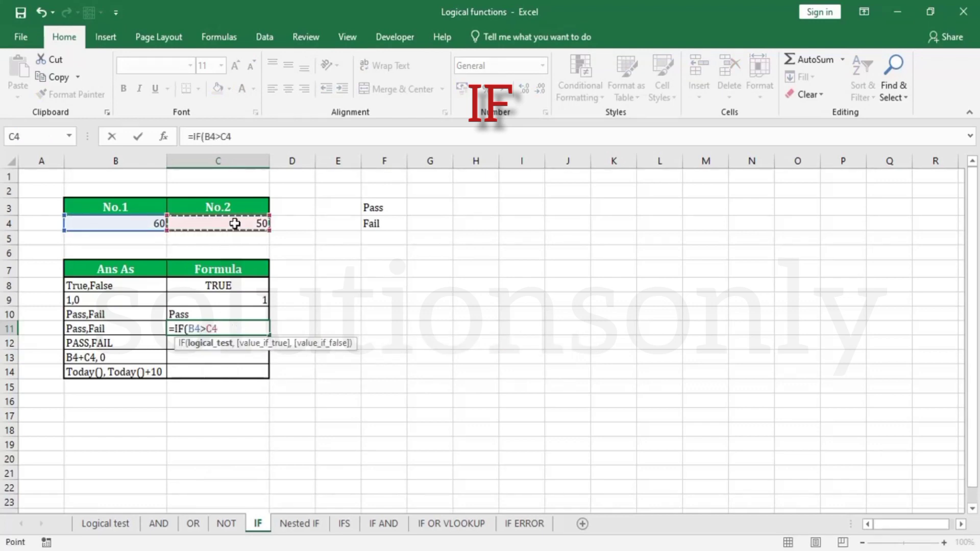
text(,)
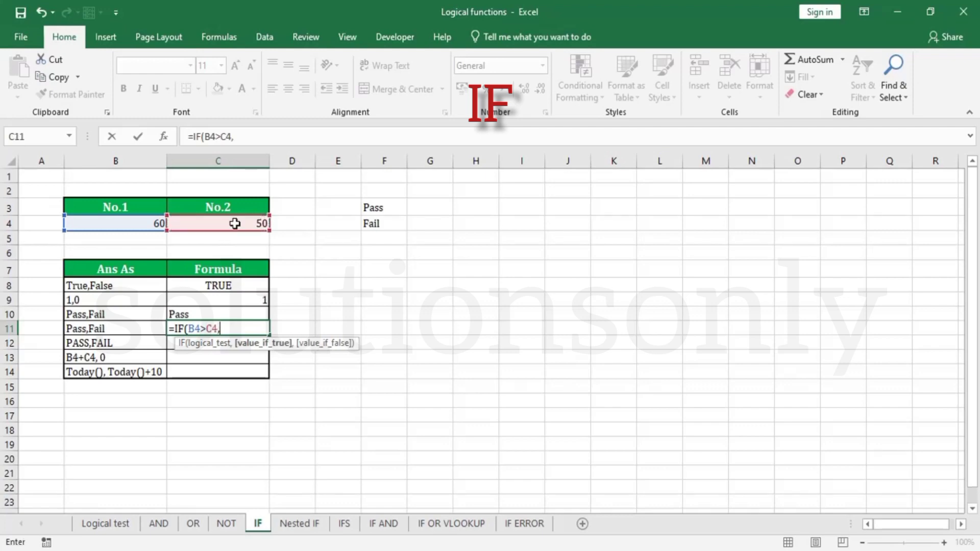
click(387, 214)
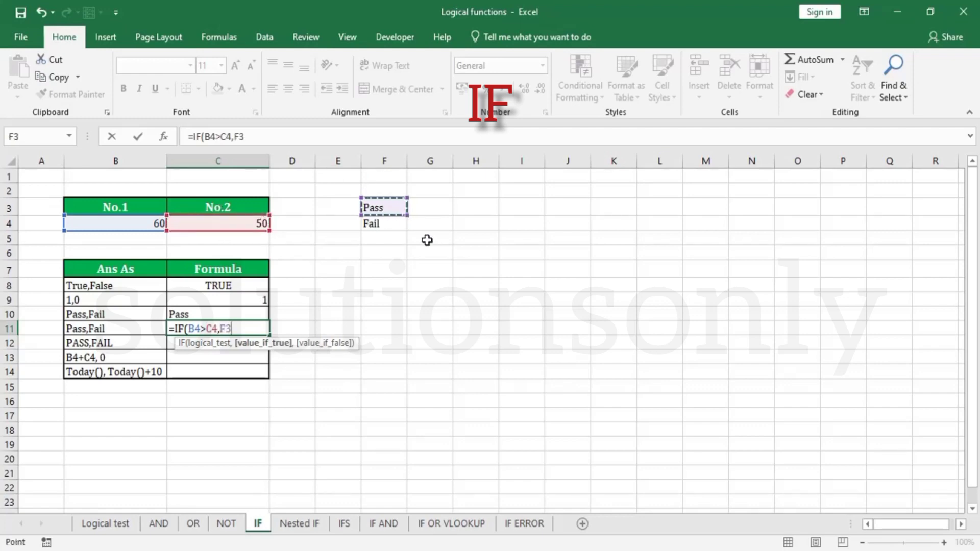
text(,)
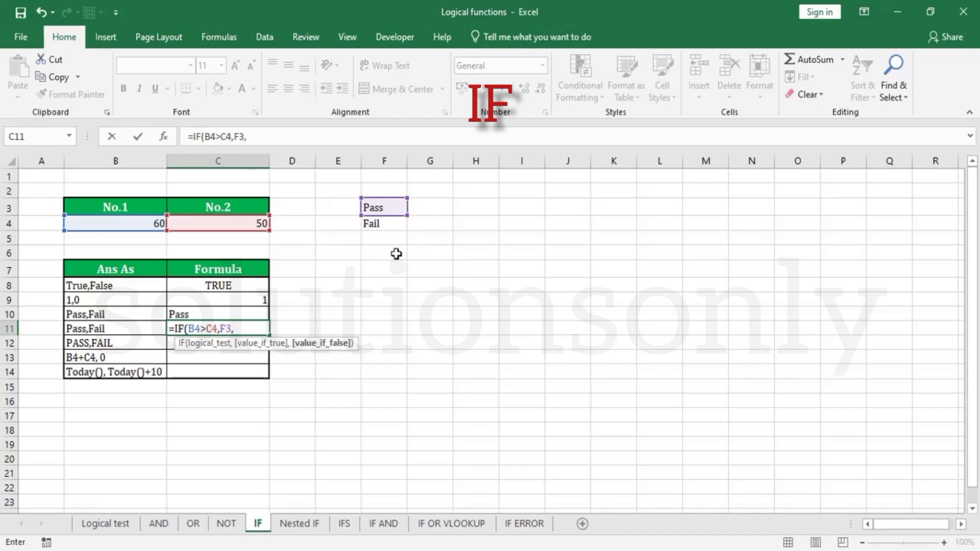
click(388, 223)
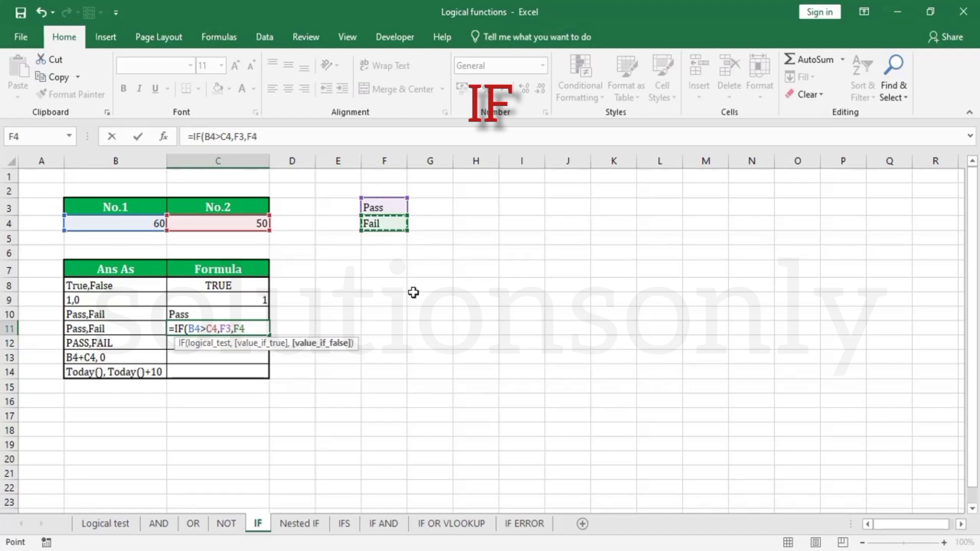
text())
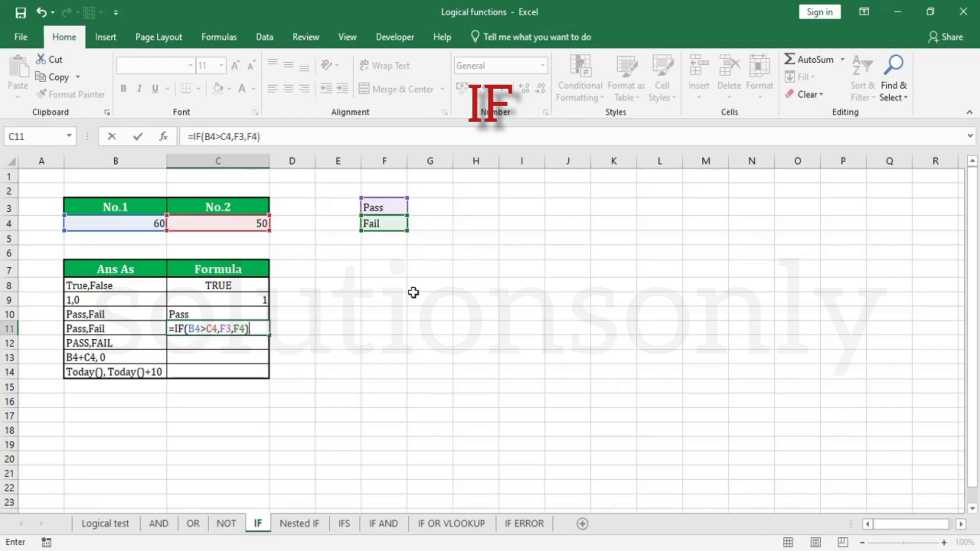
key(Return)
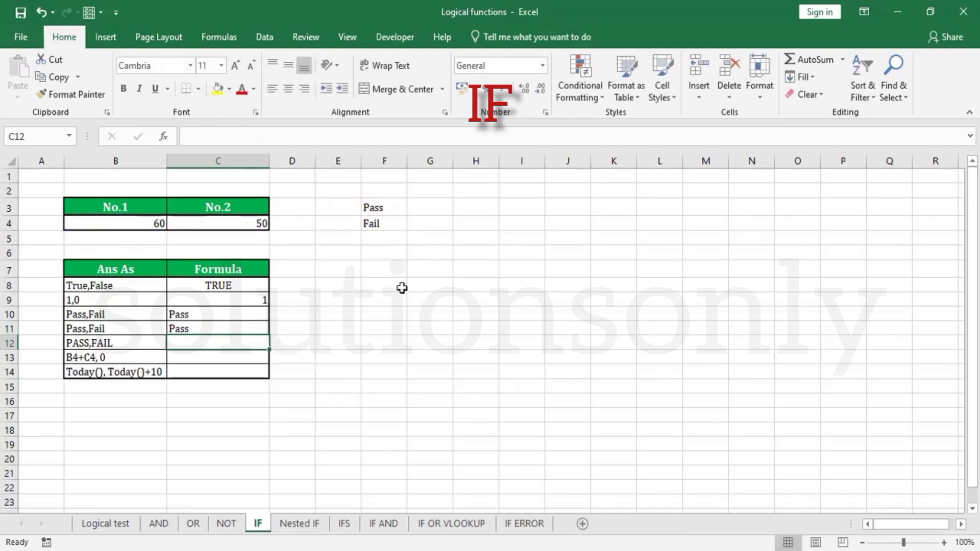
click(188, 328)
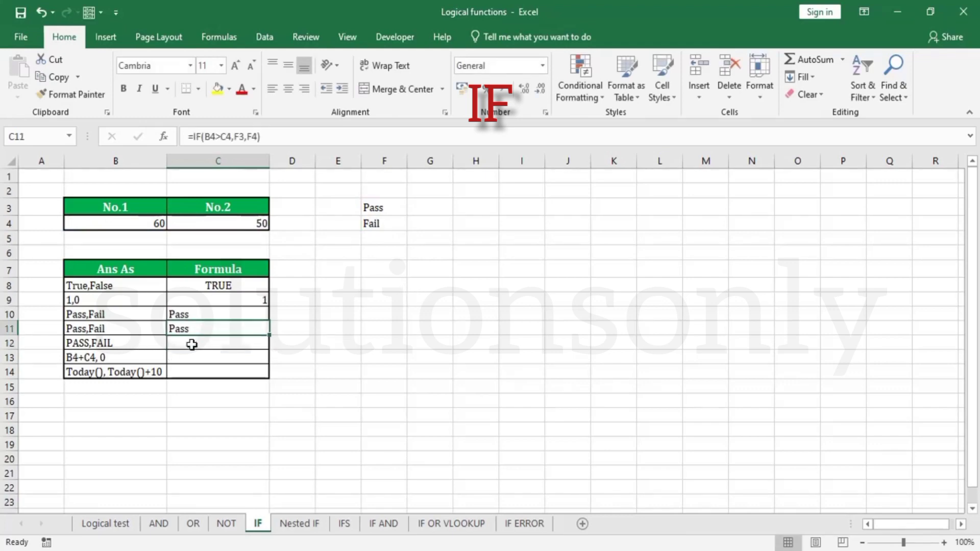
- Enter =IF(B4>C4,UPPER(F3),UPPER(F4)) in C12 to return the referenced text in uppercase
click(196, 344)
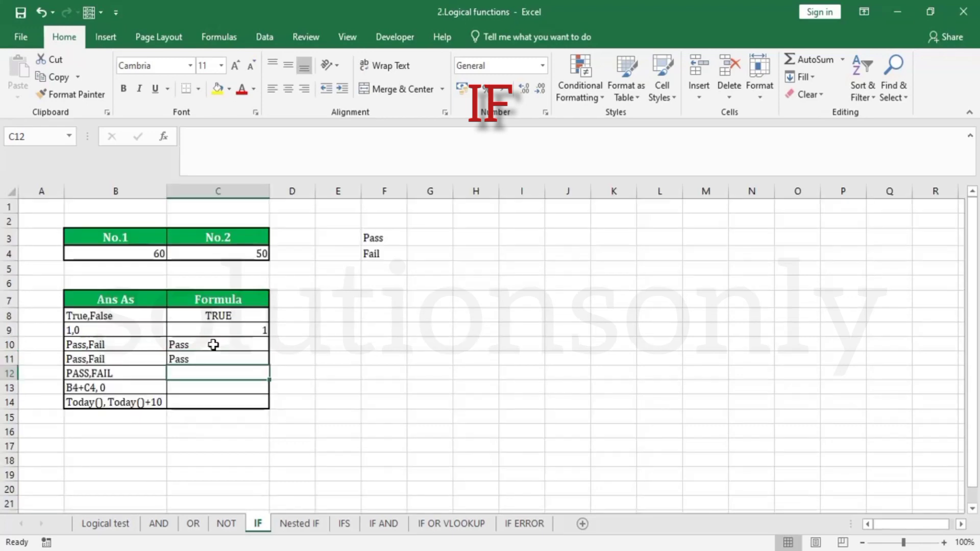
text(=)
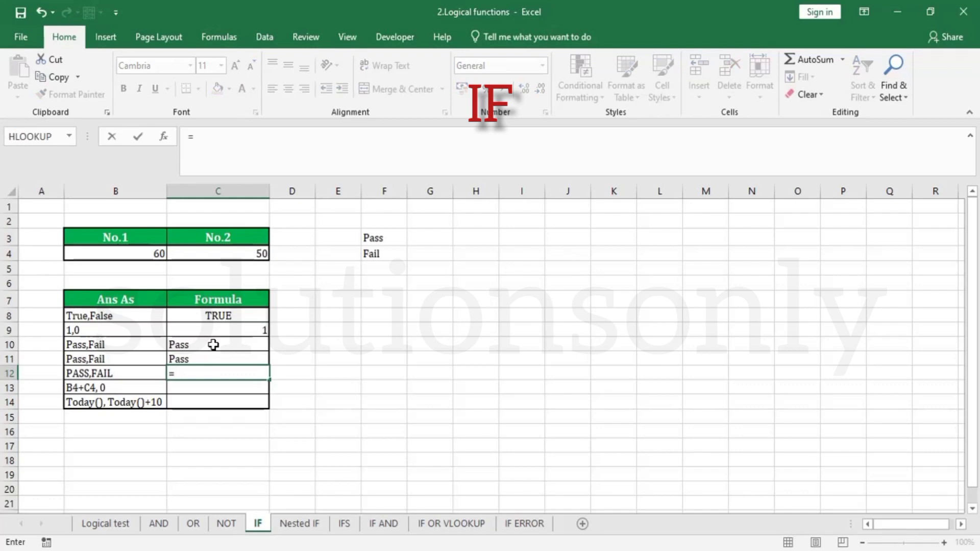
text(if)
key(Tab)
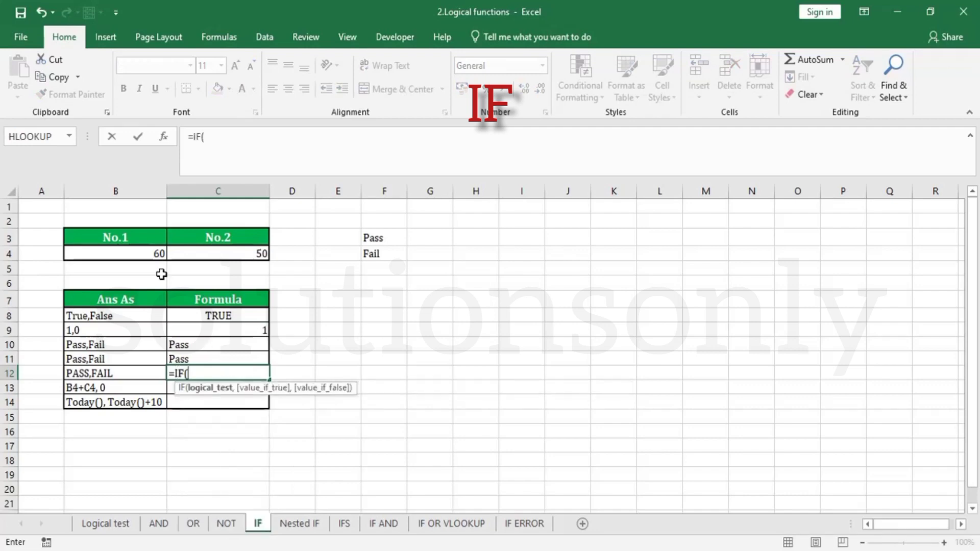
click(157, 253)
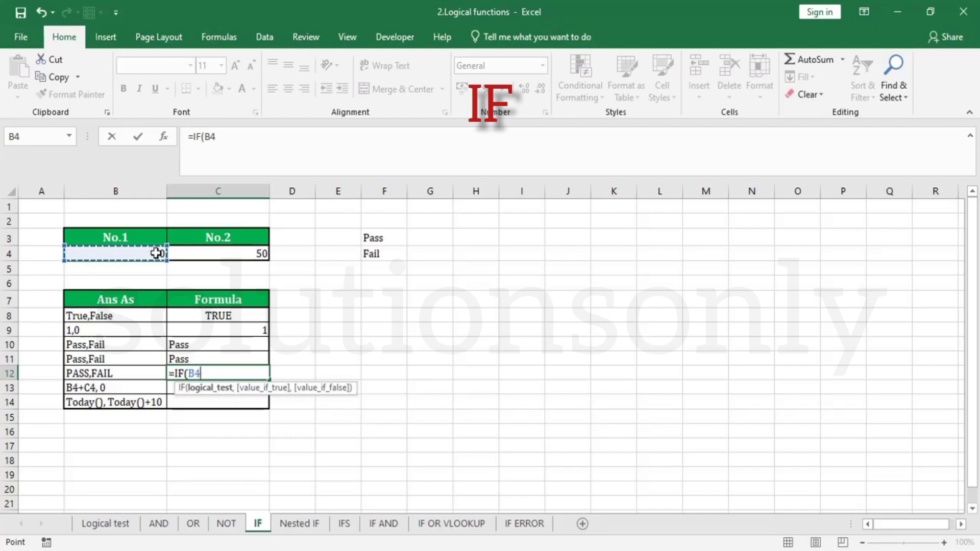
text(>)
click(229, 252)
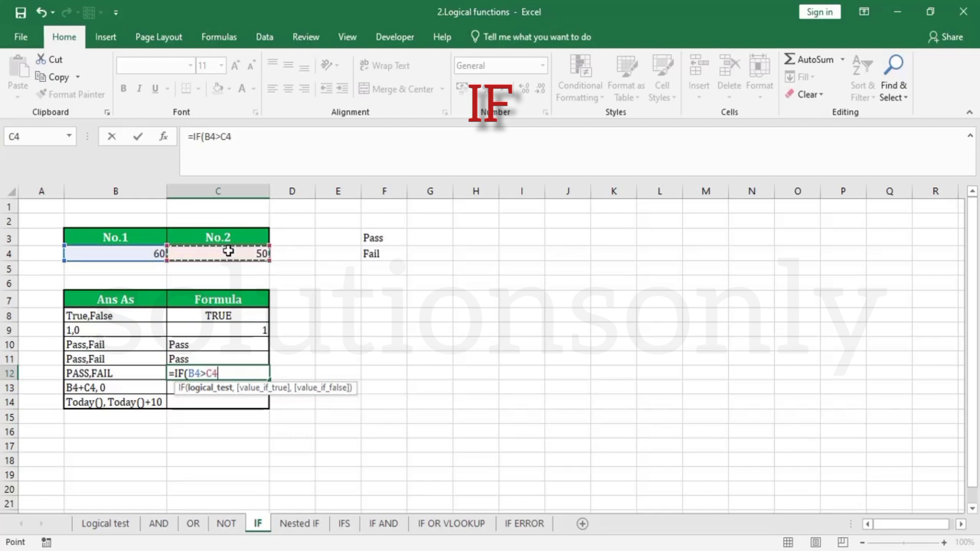
text(,)
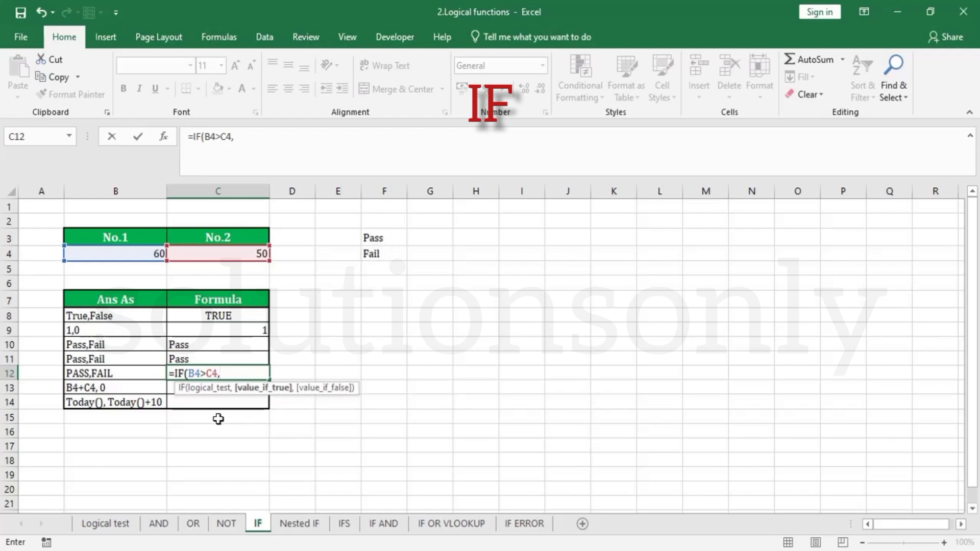
text(uppe)
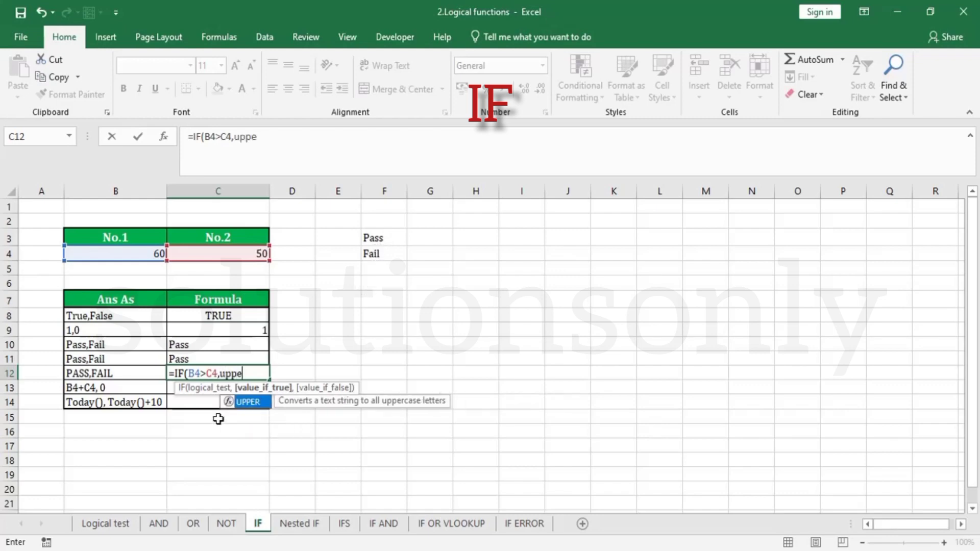
key(Tab)
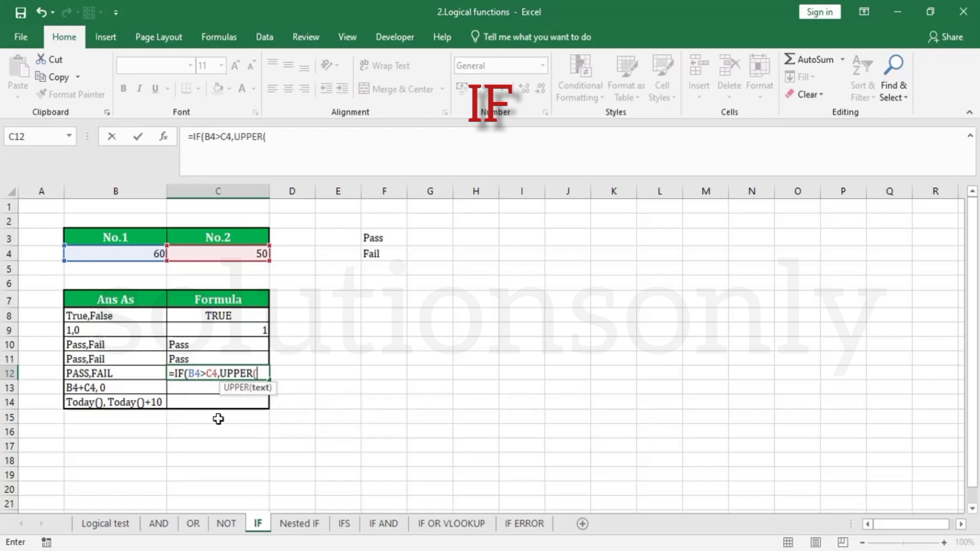
click(381, 238)
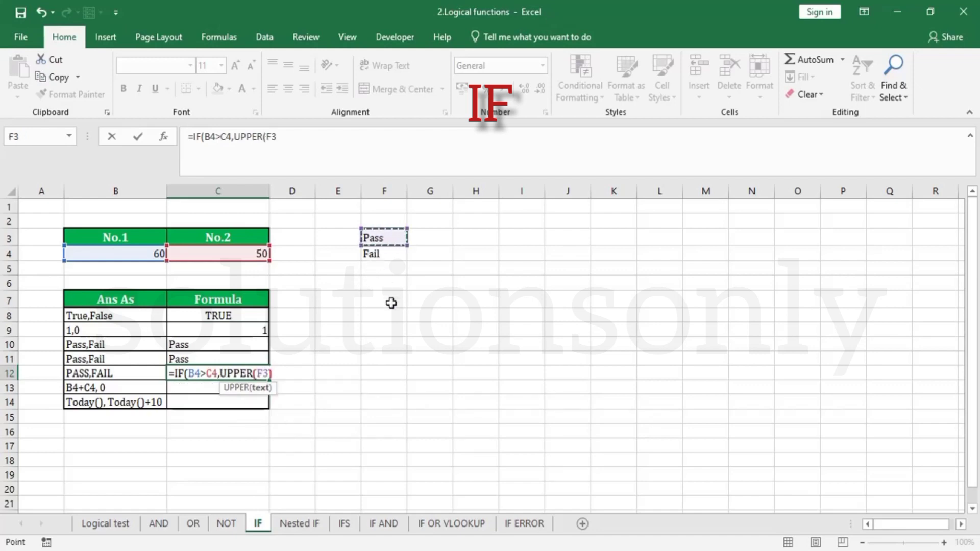
text(),)
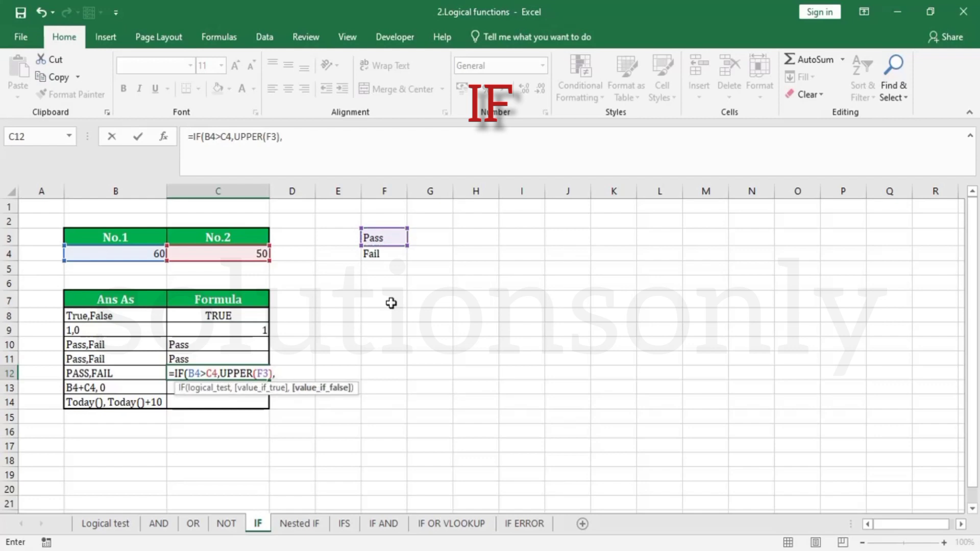
text(Upper)
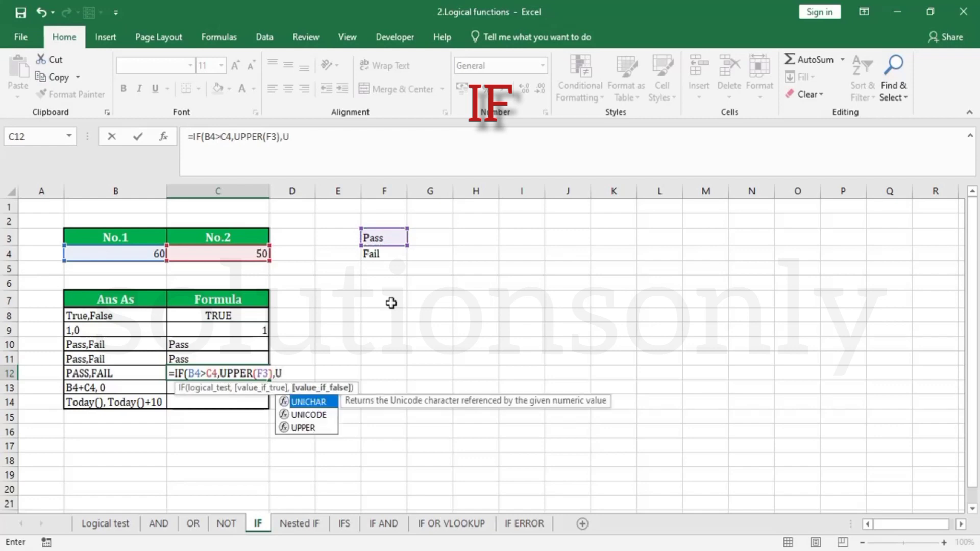
key(Tab)
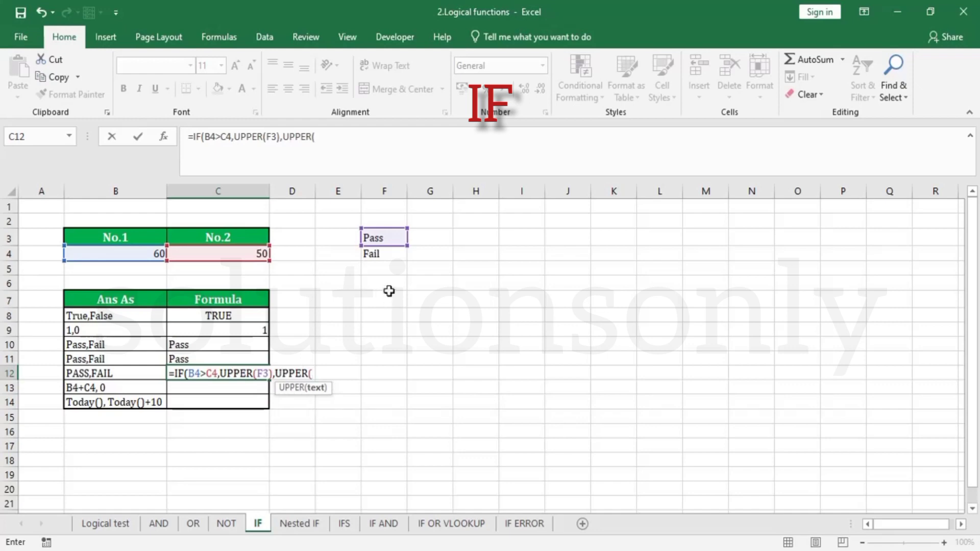
click(391, 257)
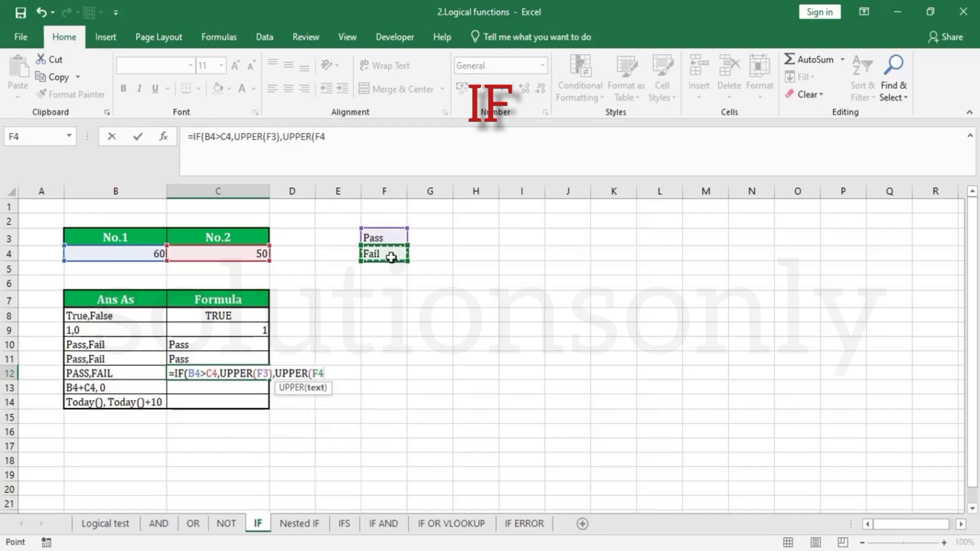
text())))
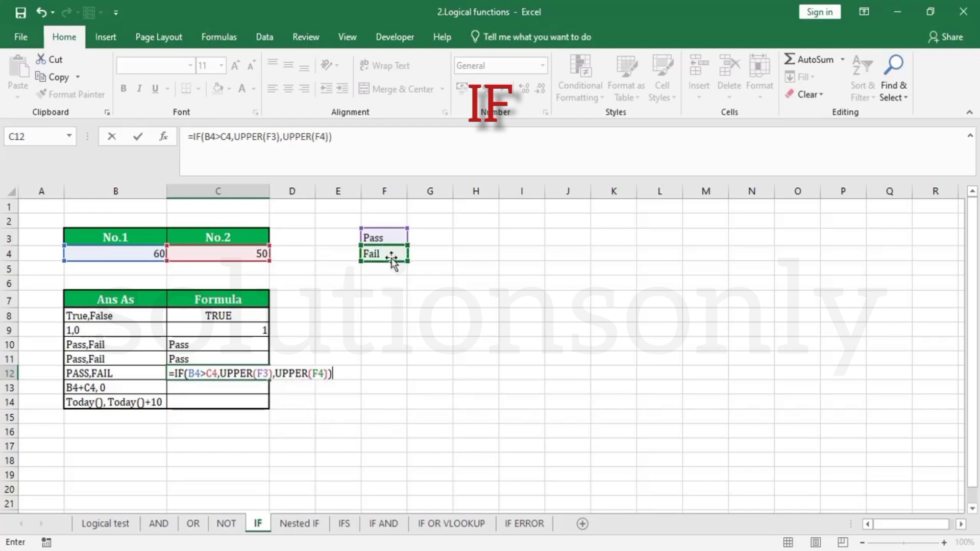
key(Return)
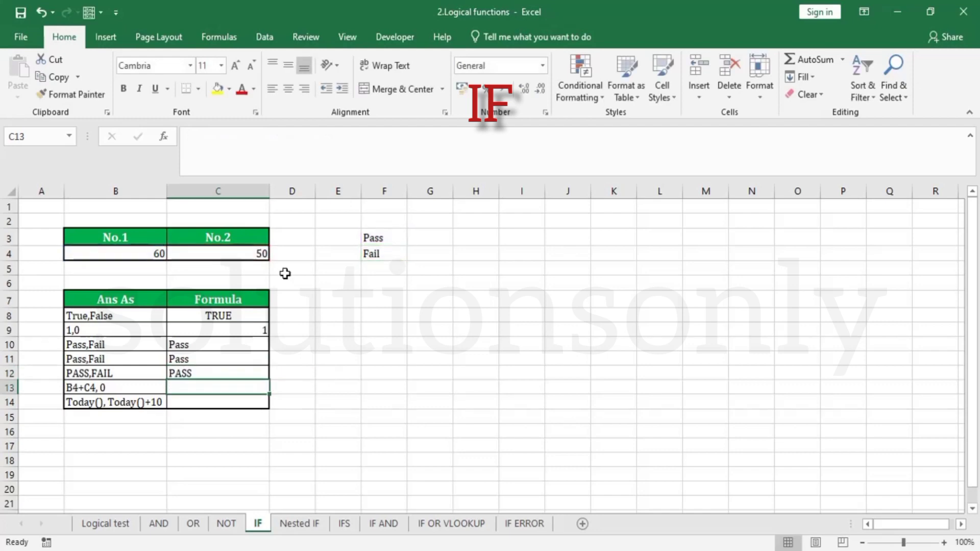
- Test the C12 formula by setting the No.1 value in B4 to 40, and undo that change
click(197, 374)
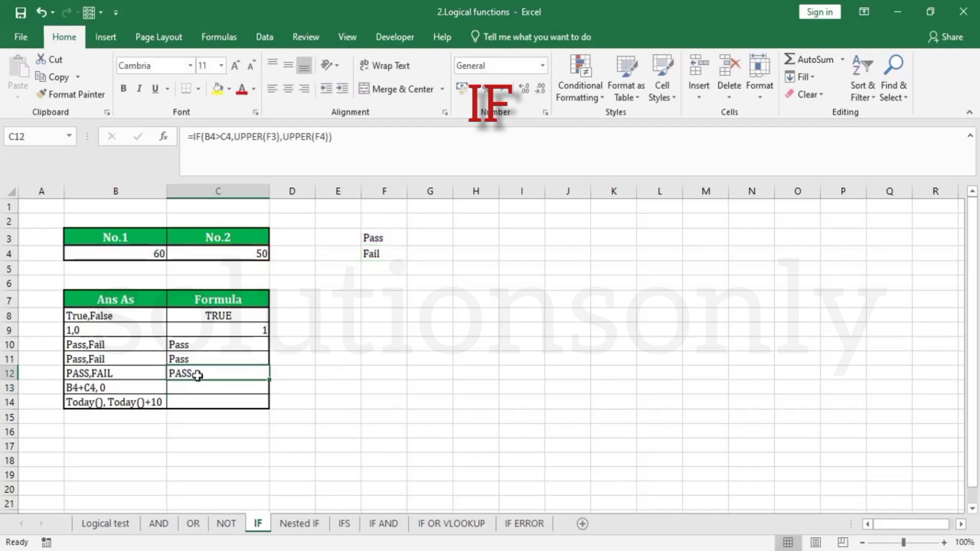
click(161, 252)
text(40)
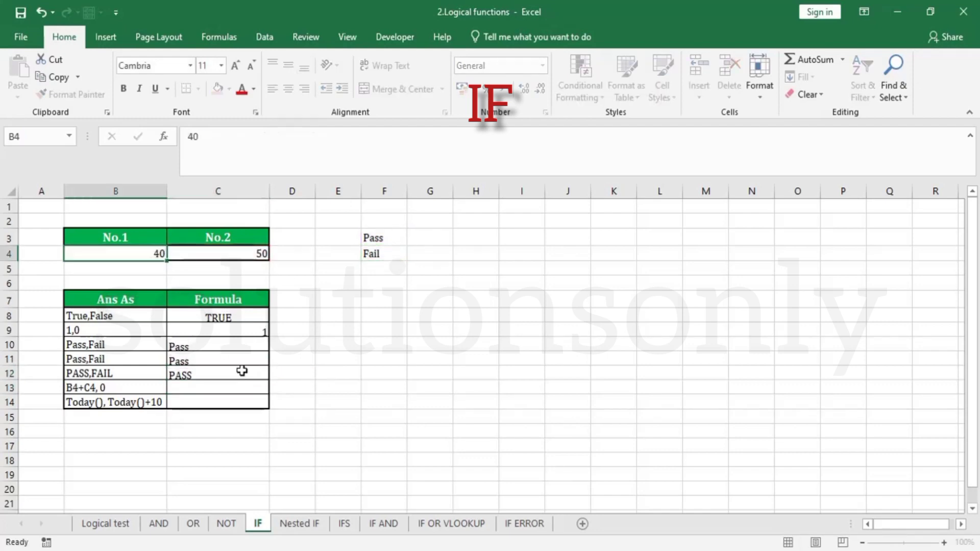
key(Return)
click(203, 372)
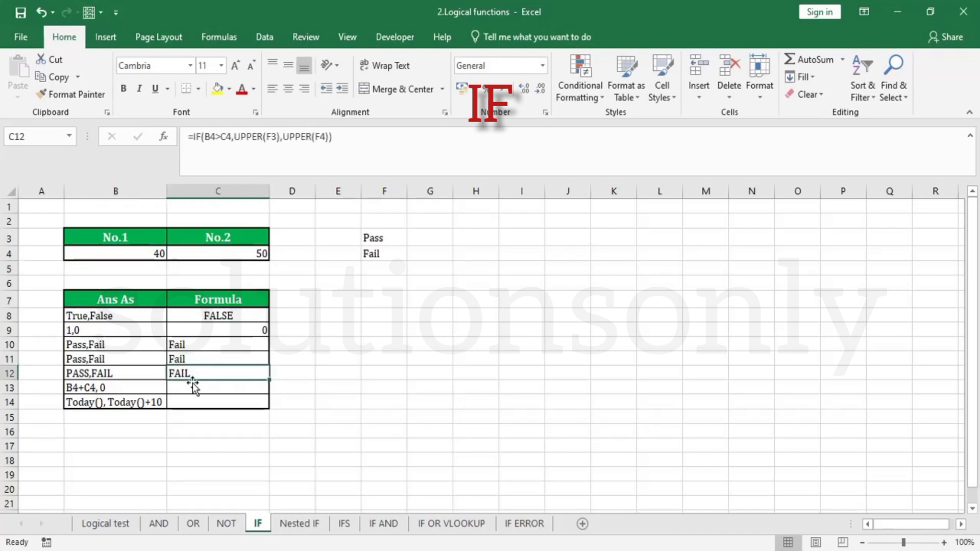
key(ctrl+z)
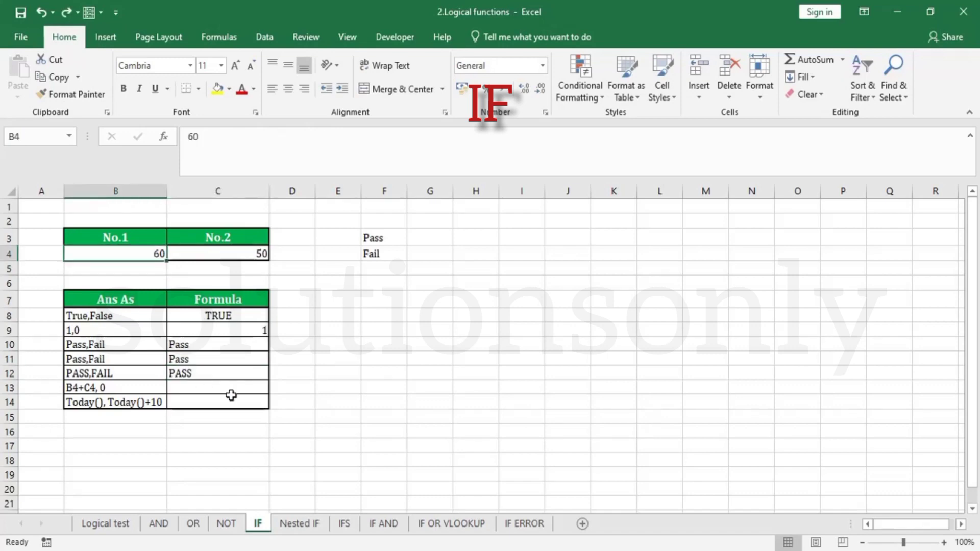
- Enter =IF(B4>C4,B4+C4,0) in C13 to return the sum of the two numbers or zero
click(195, 387)
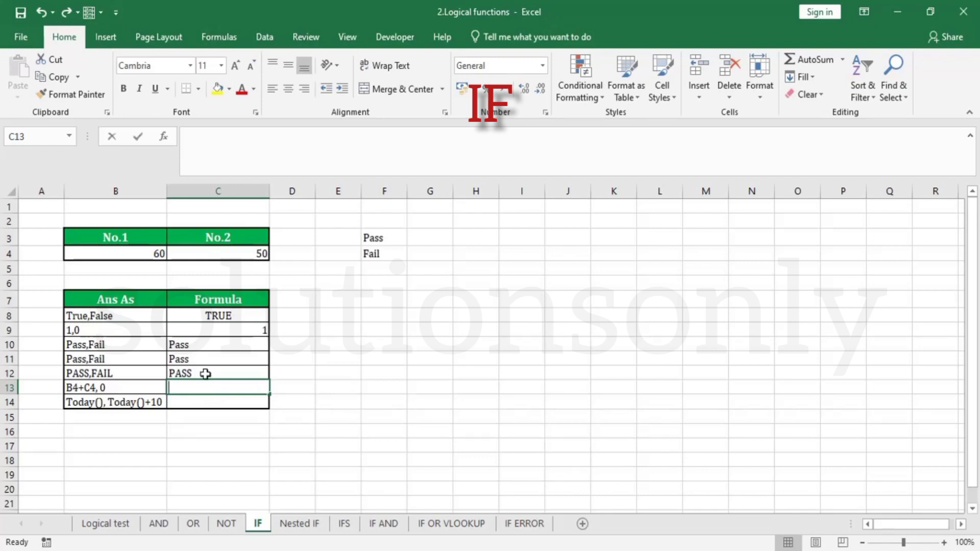
text(=if)
key(Tab)
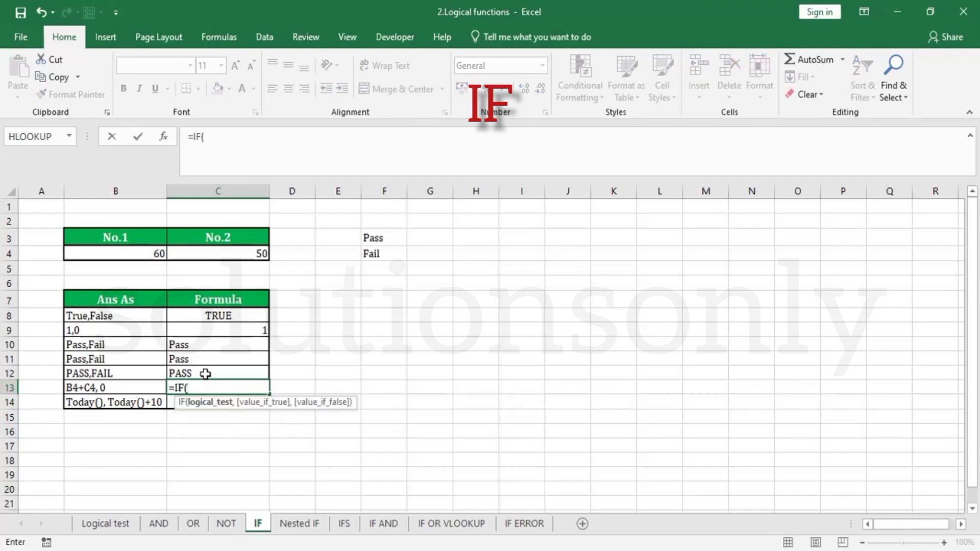
click(158, 252)
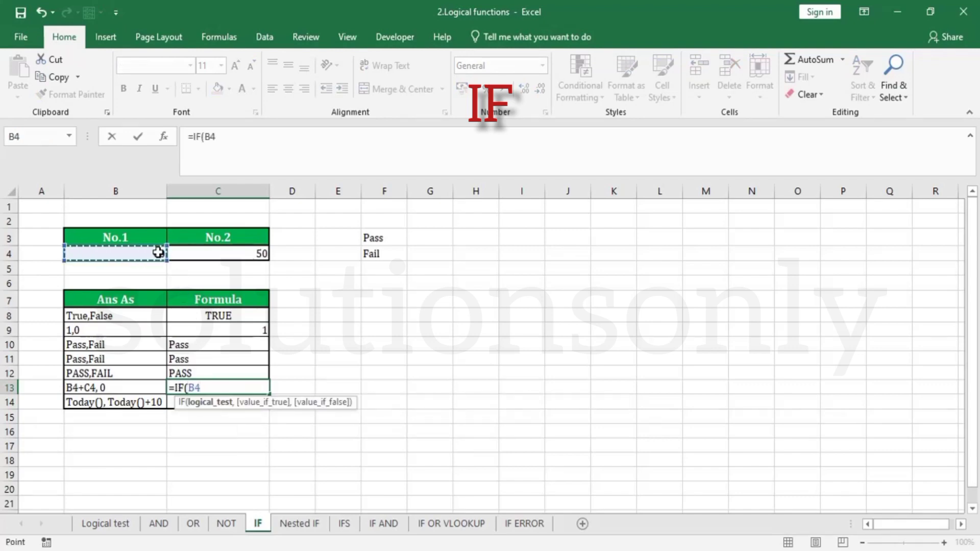
text(>)
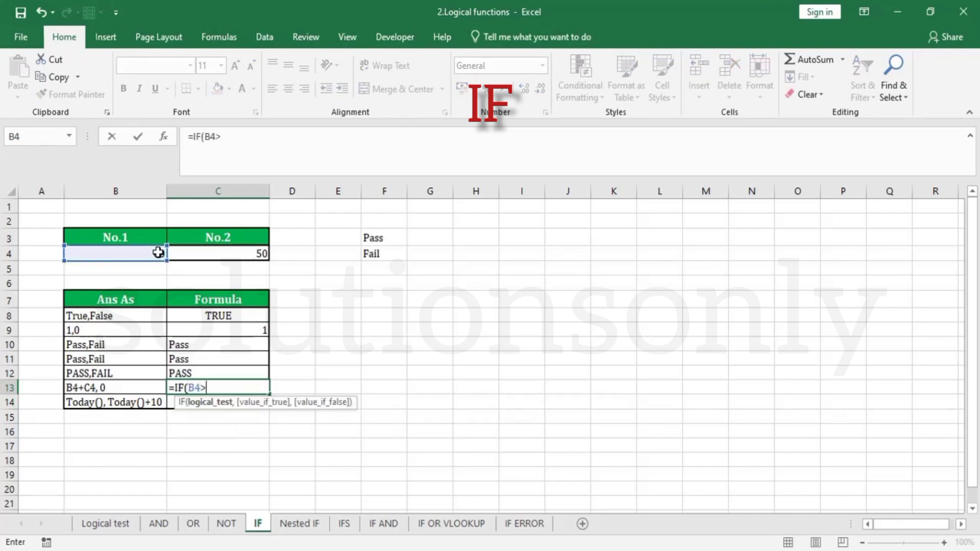
click(215, 254)
text(,)
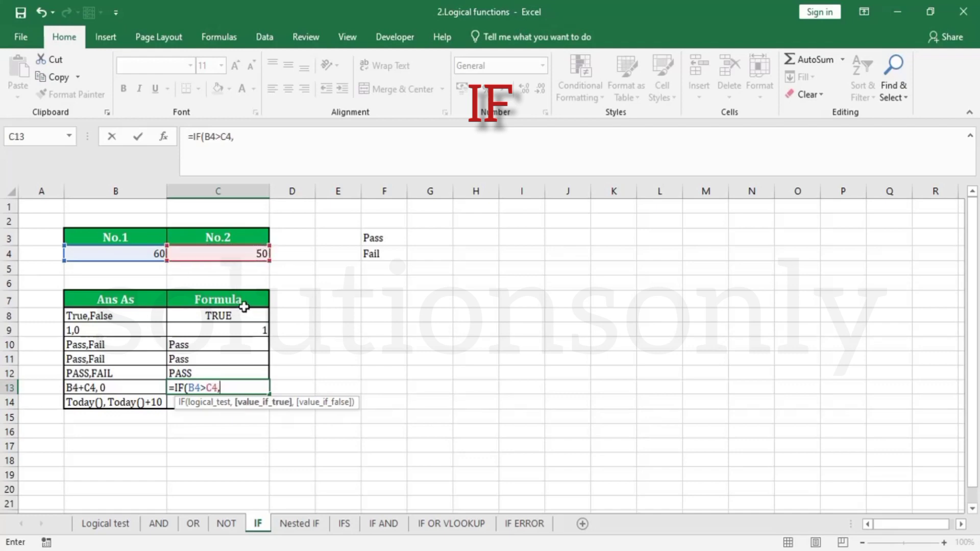
click(151, 254)
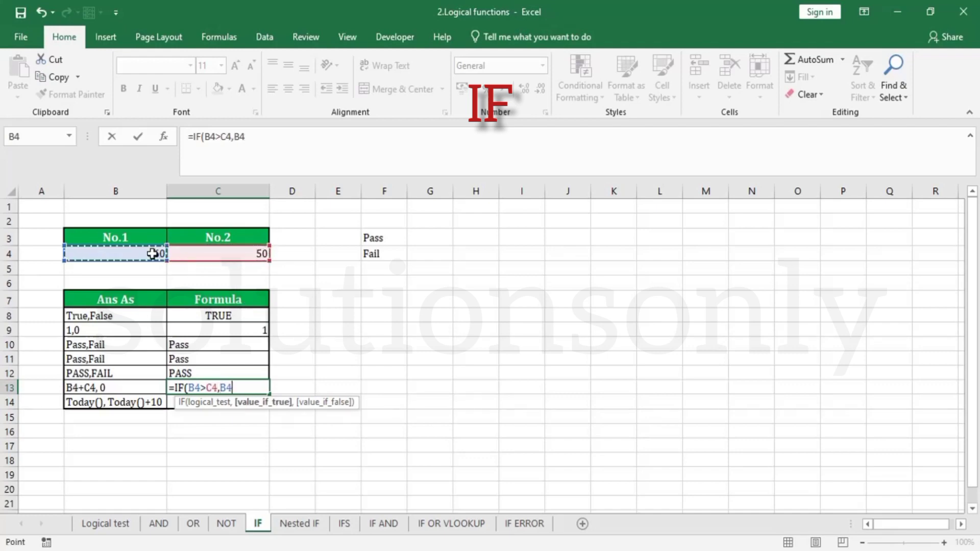
text(+)
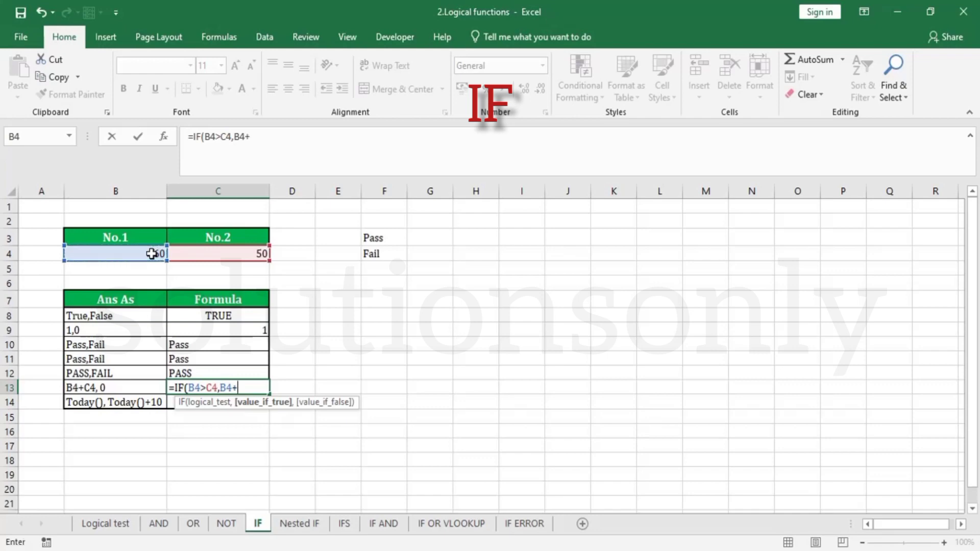
click(193, 254)
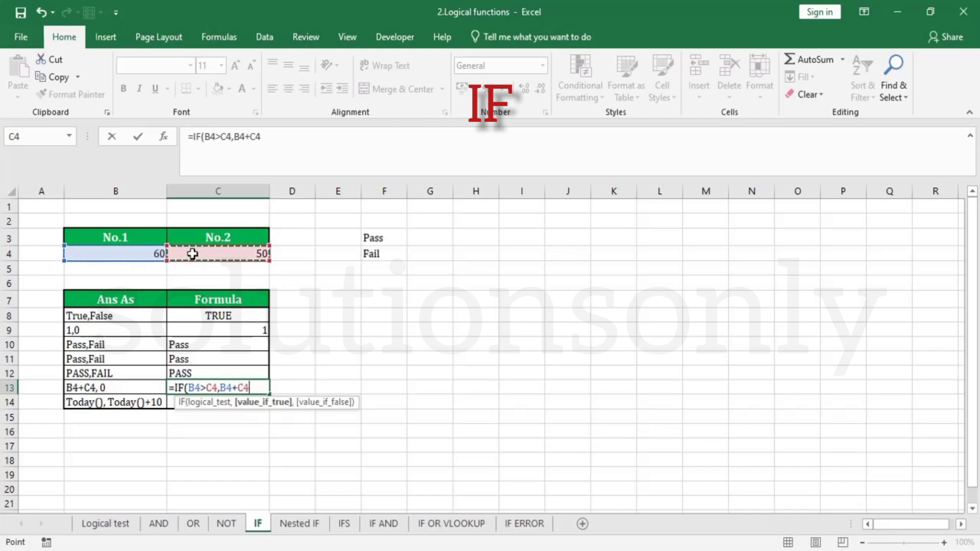
text(,0)
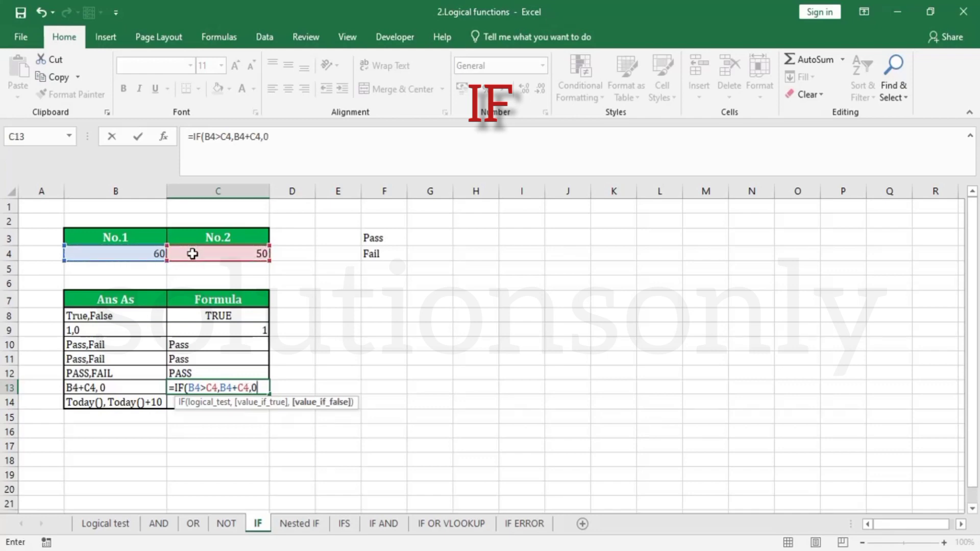
text())
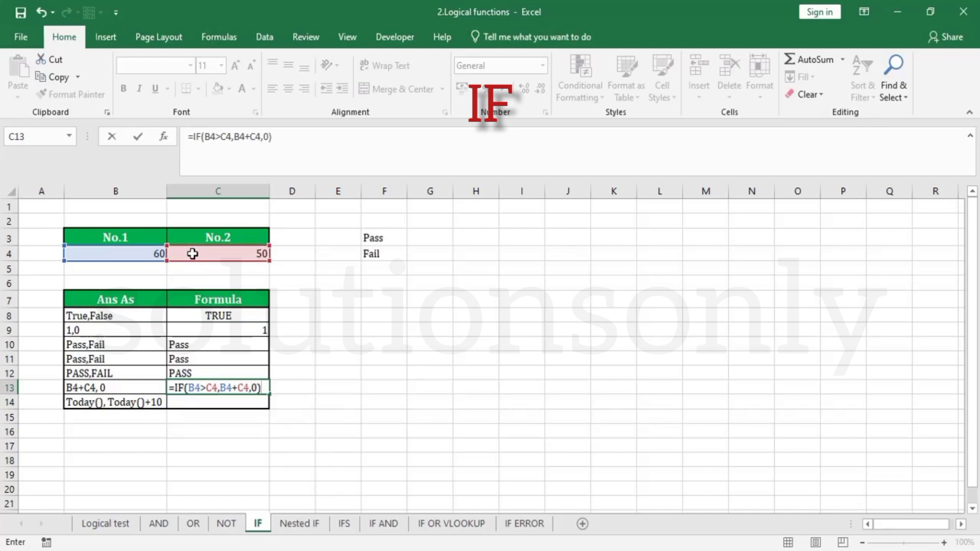
key(Return)
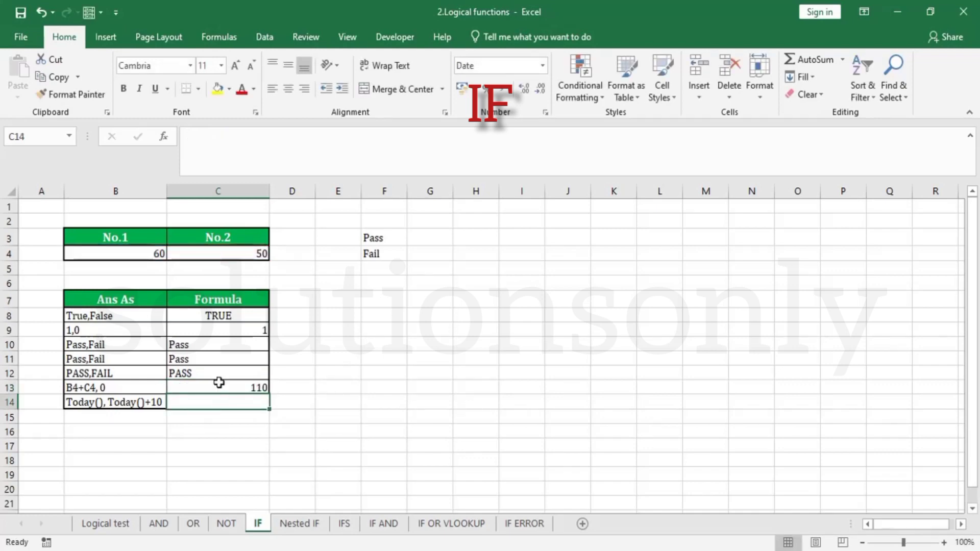
- Test the C13 sum formula by setting the No.1 value in B4 to 40, and undo that change
click(249, 387)
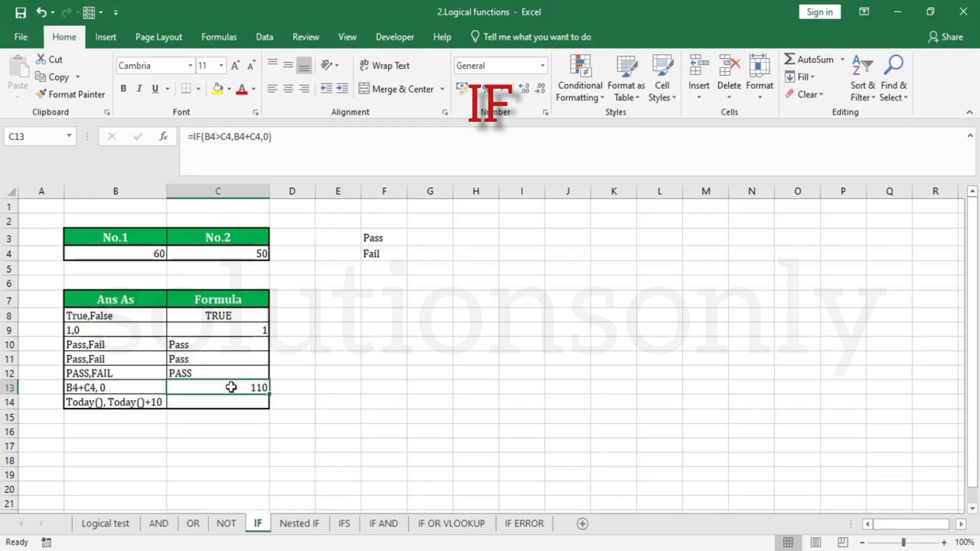
click(159, 253)
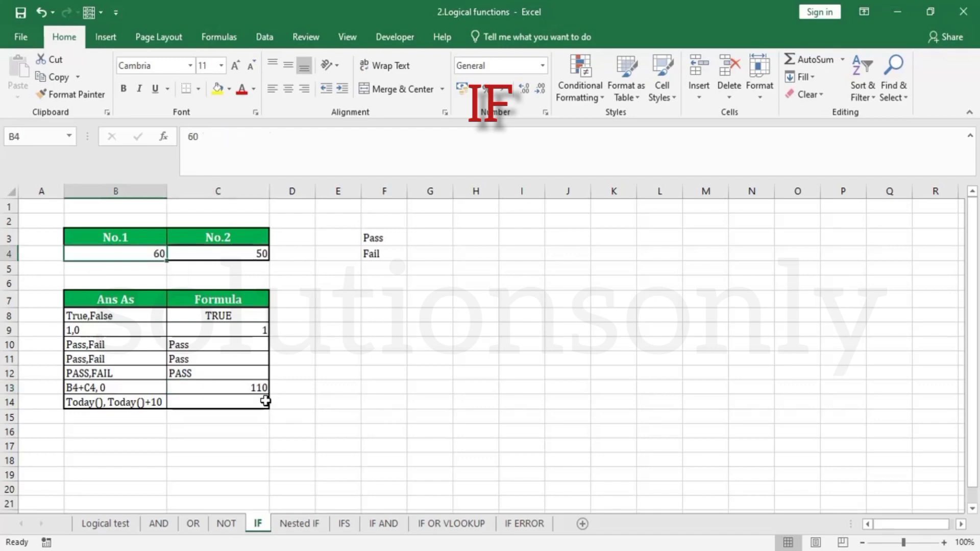
text(40)
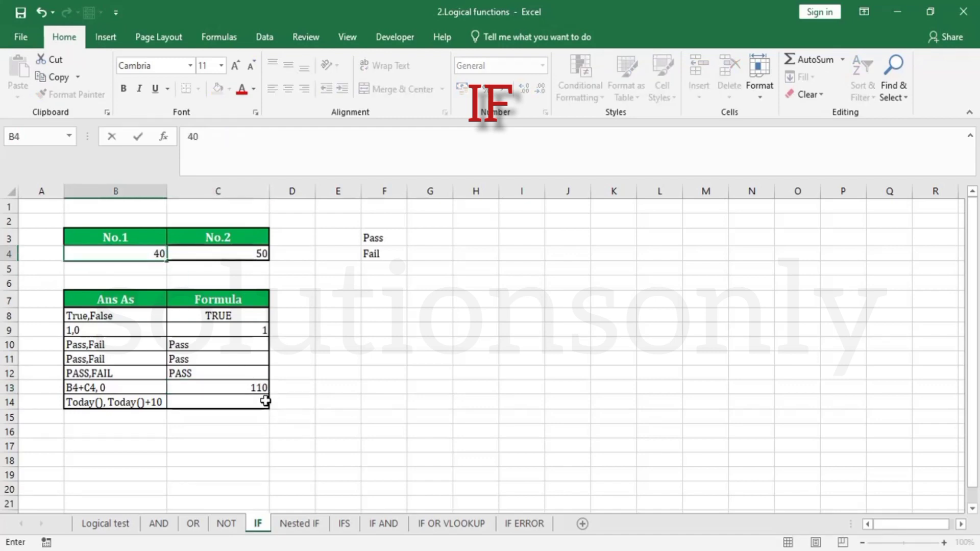
key(Return)
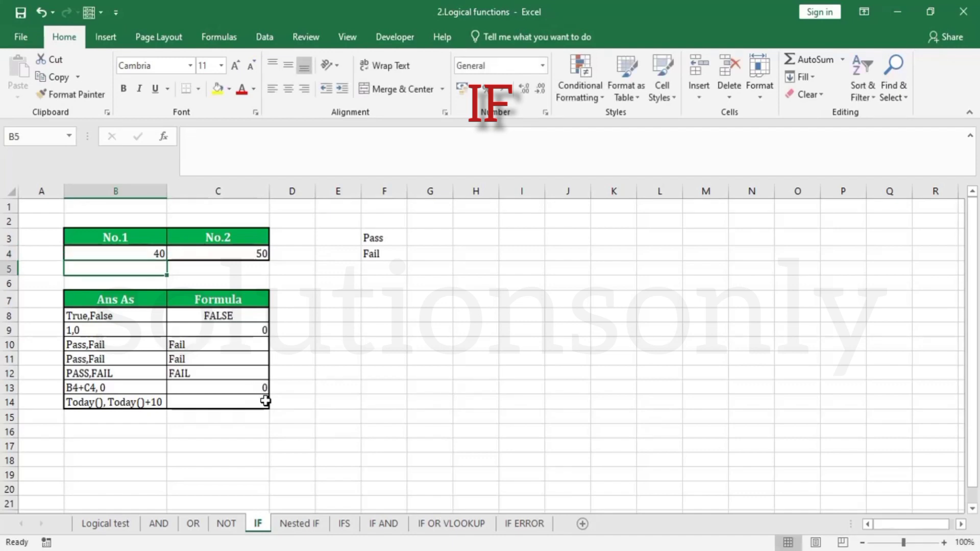
key(ctrl+z)
- Enter =IF(B4>C4,TODAY(),TODAY()+10) in C14 to return today's date or the date ten days ahead
click(235, 402)
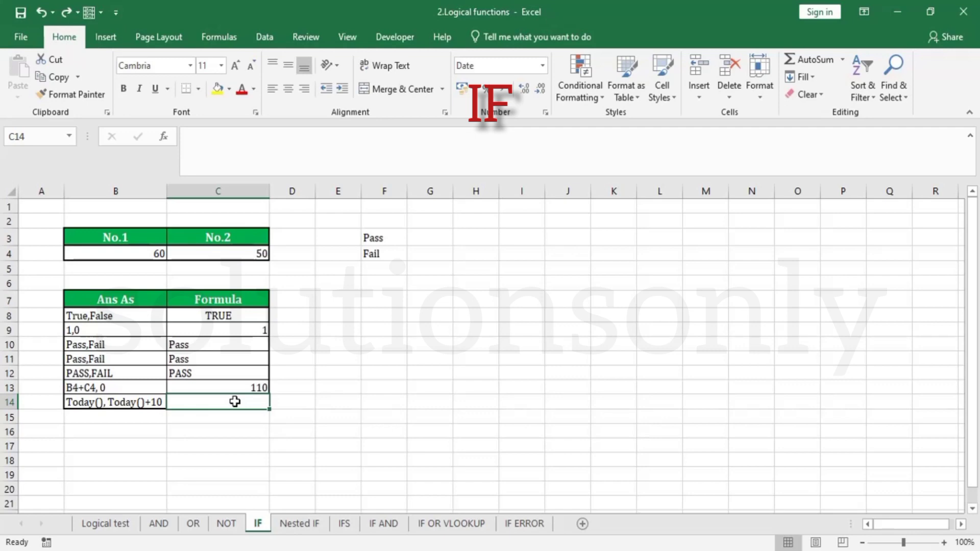
text(=IF()
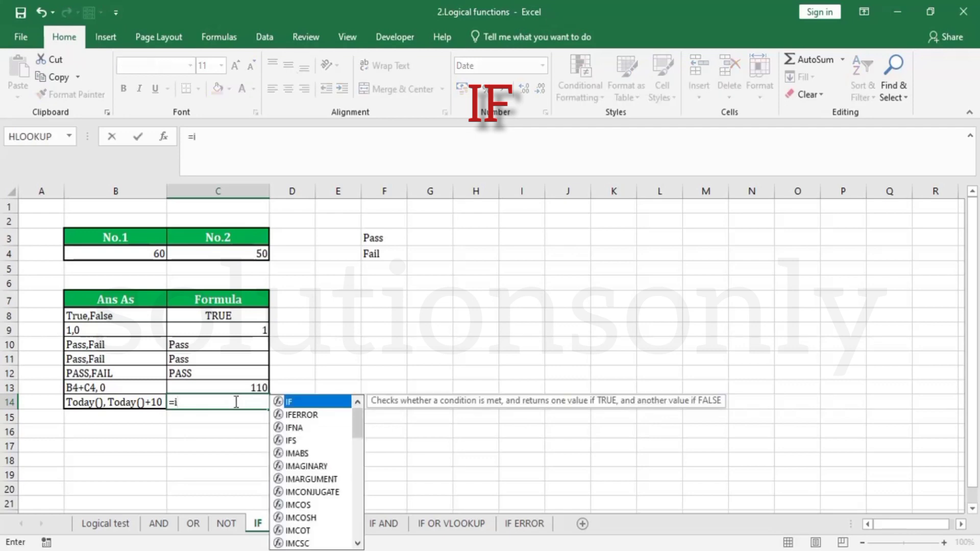
click(143, 254)
text(>)
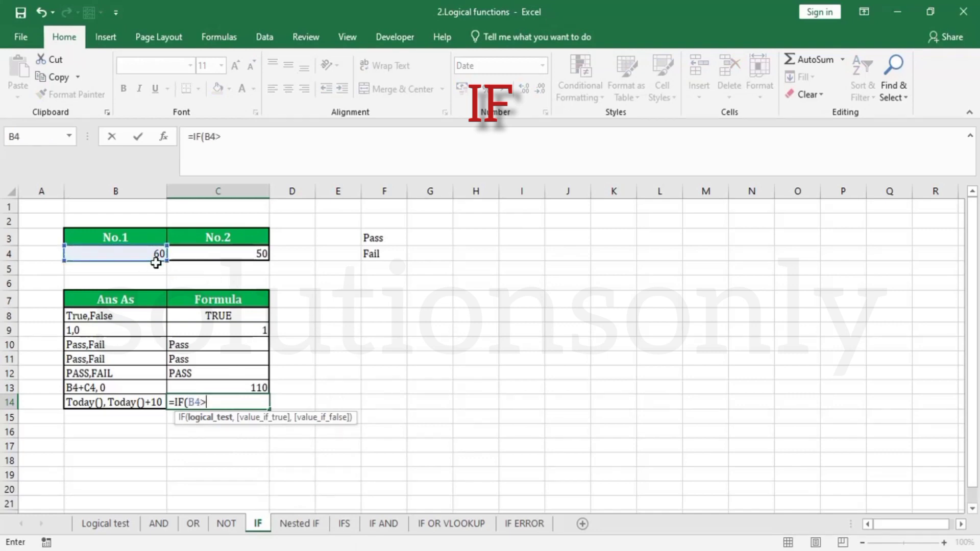
click(221, 254)
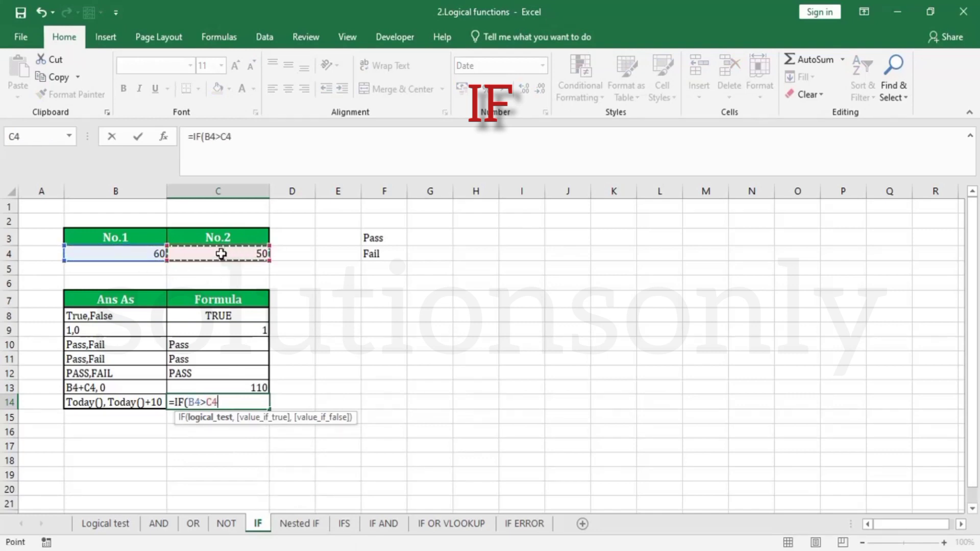
text(,)
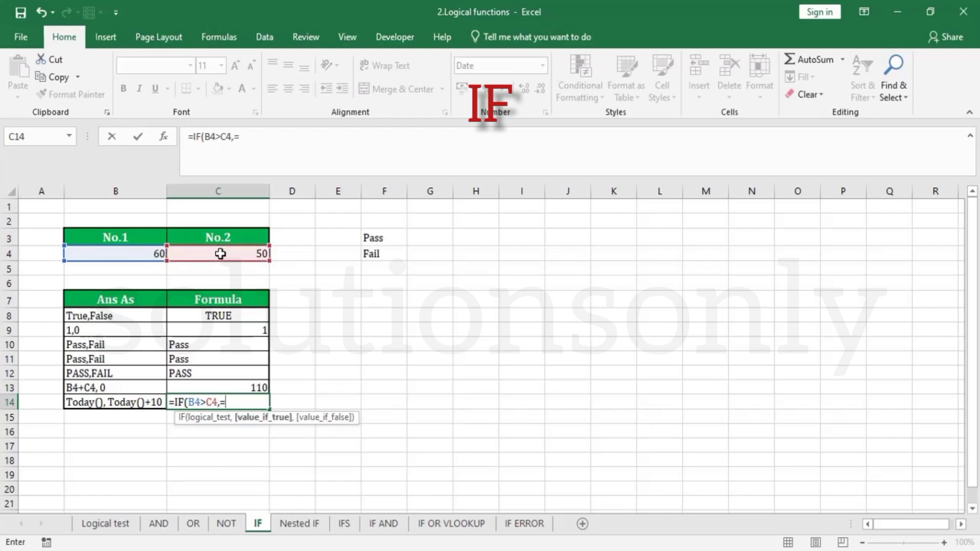
text(tod)
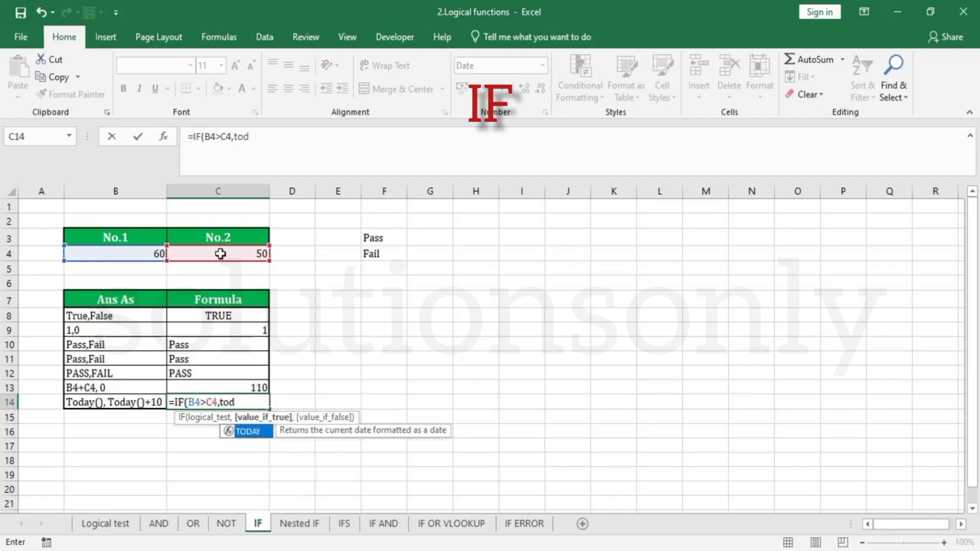
text(ay())
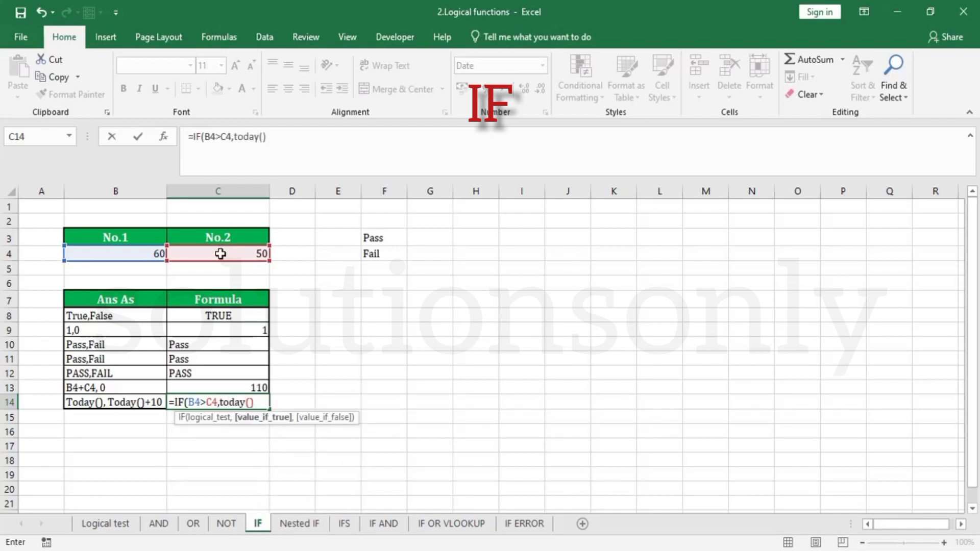
text(,)
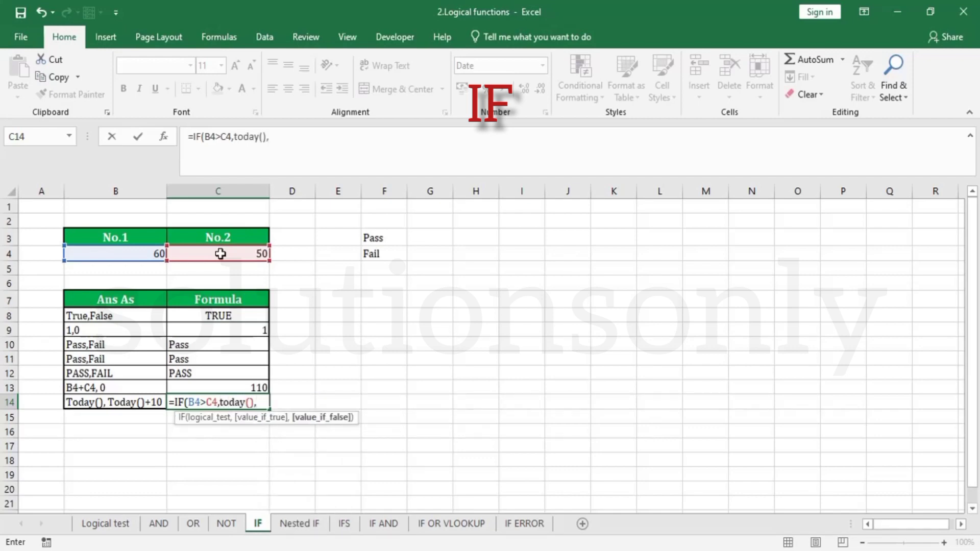
text(tofd)
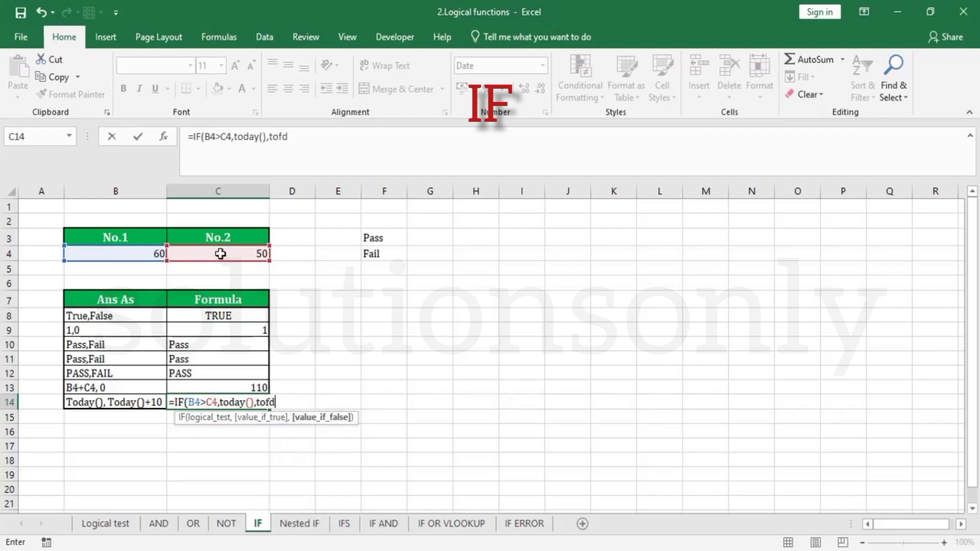
key(BackSpace)
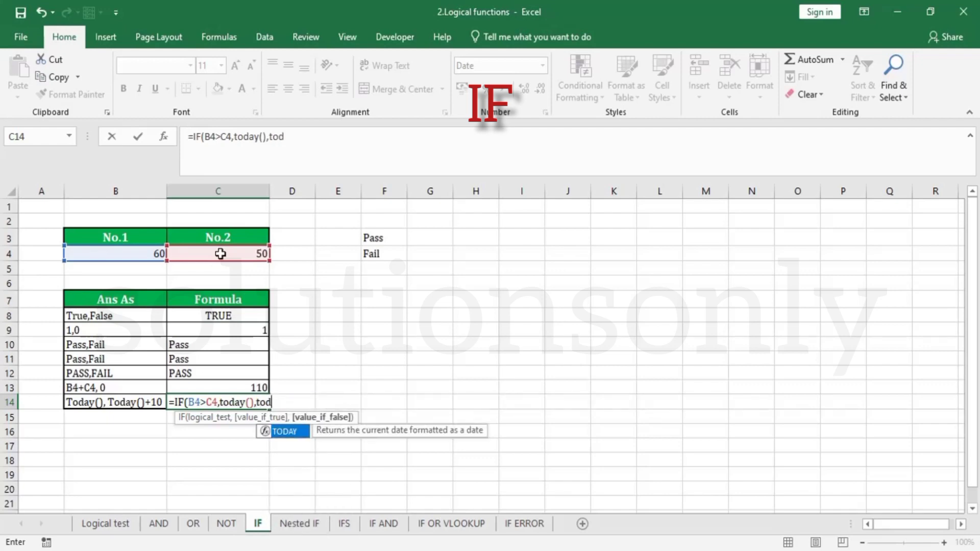
text(ay())
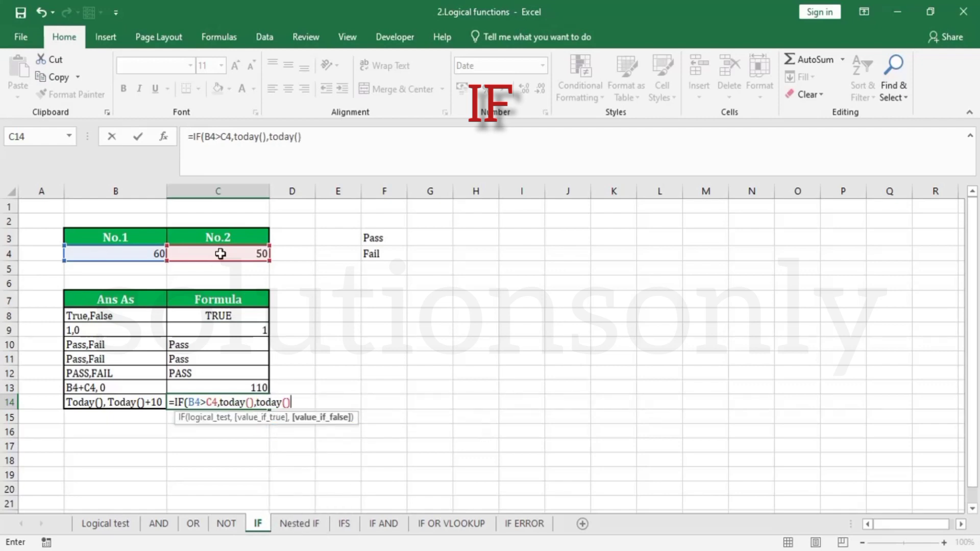
text(+10))
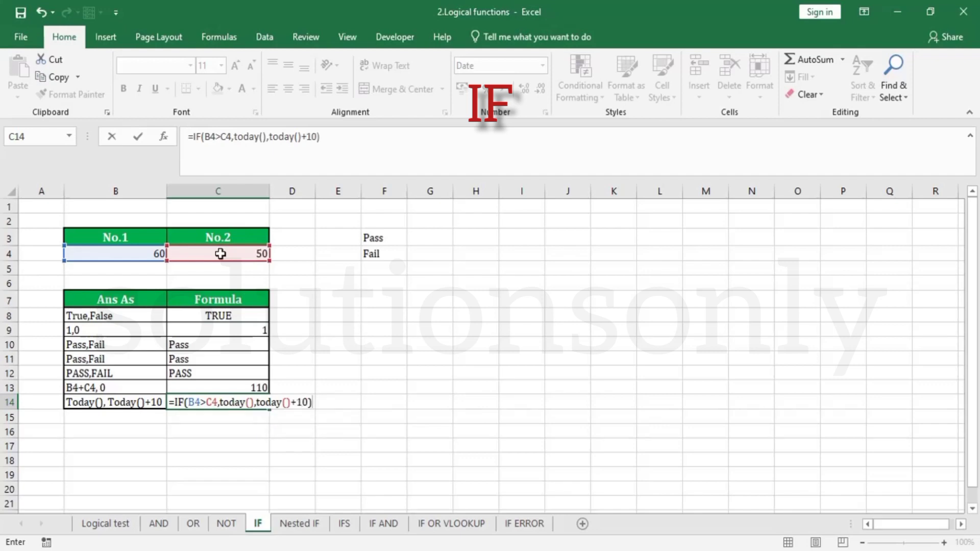
key(Return)
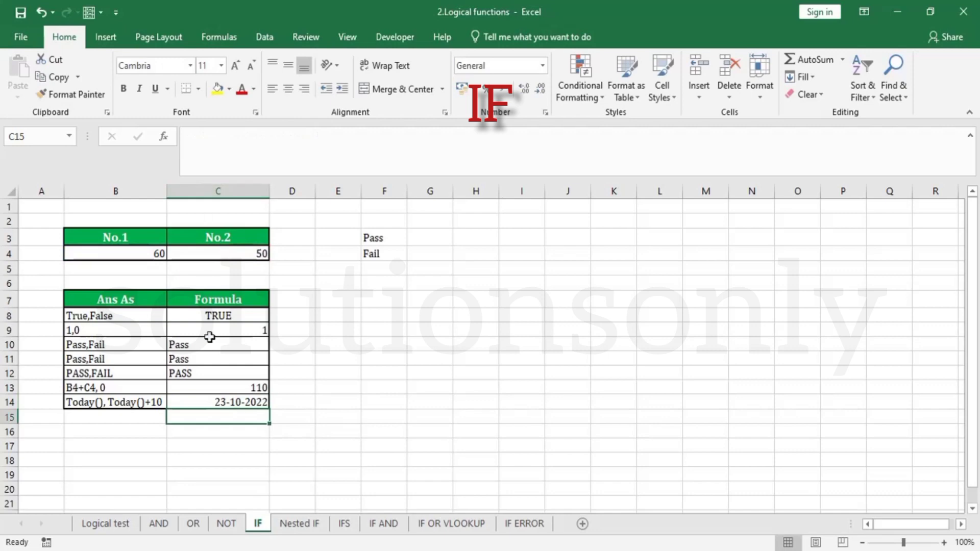
- Set the No.1 value in B4 to 40 and check the date formula in C14
click(222, 404)
click(116, 253)
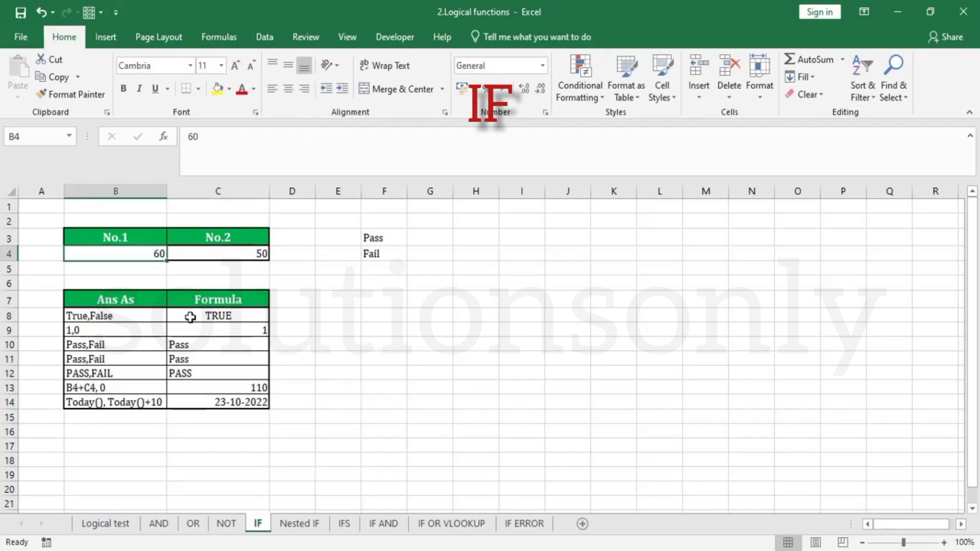
text(40)
key(Return)
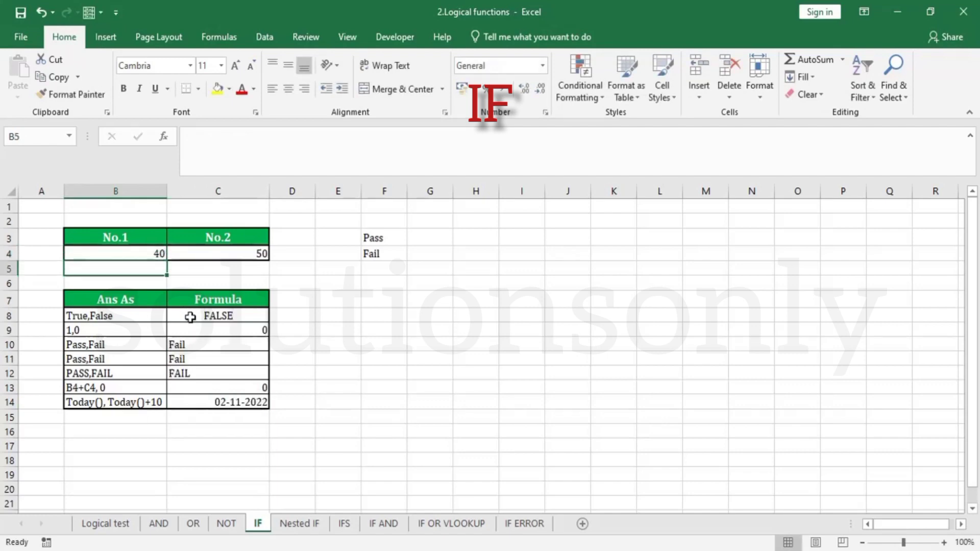
click(231, 401)
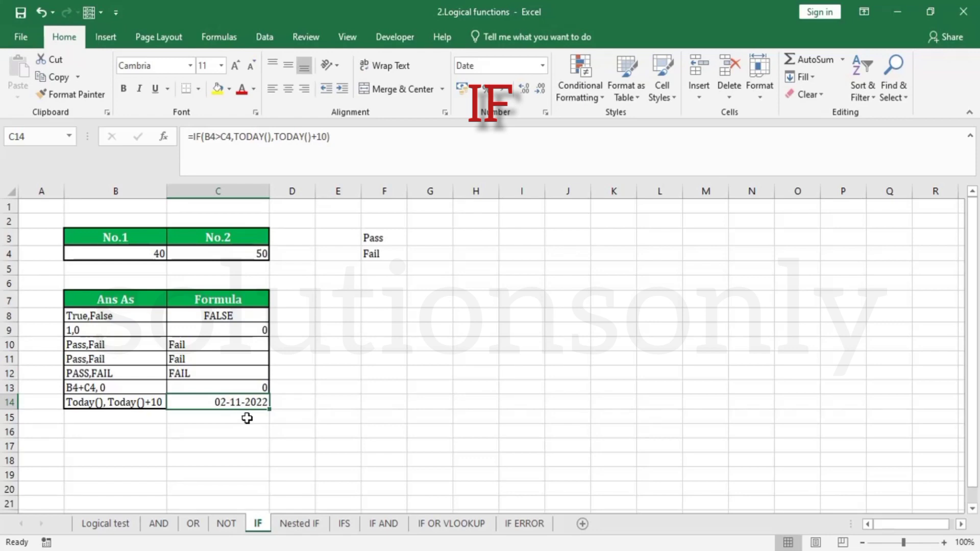
click(157, 257)
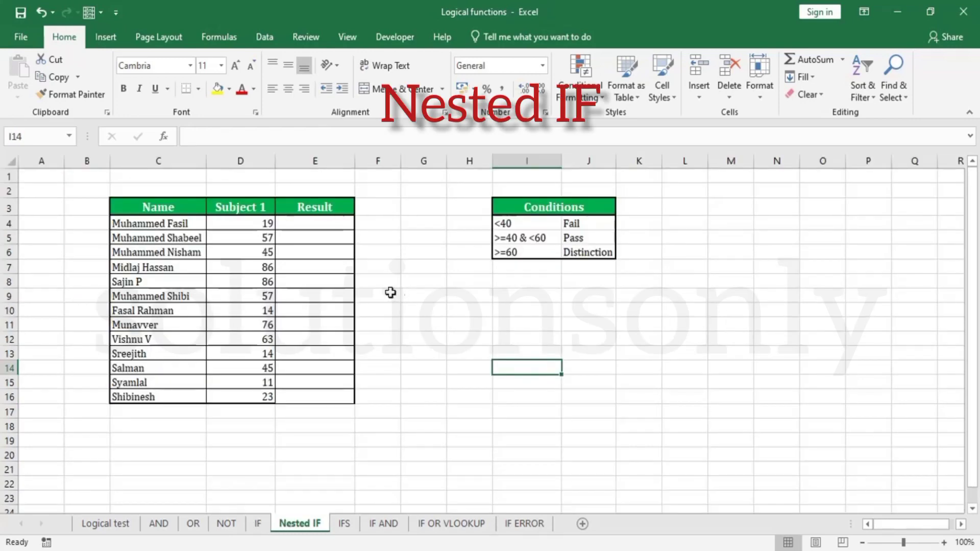
- Review the score ranges for Fail, Pass and Distinction in the Conditions table against the empty Result column
click(326, 224)
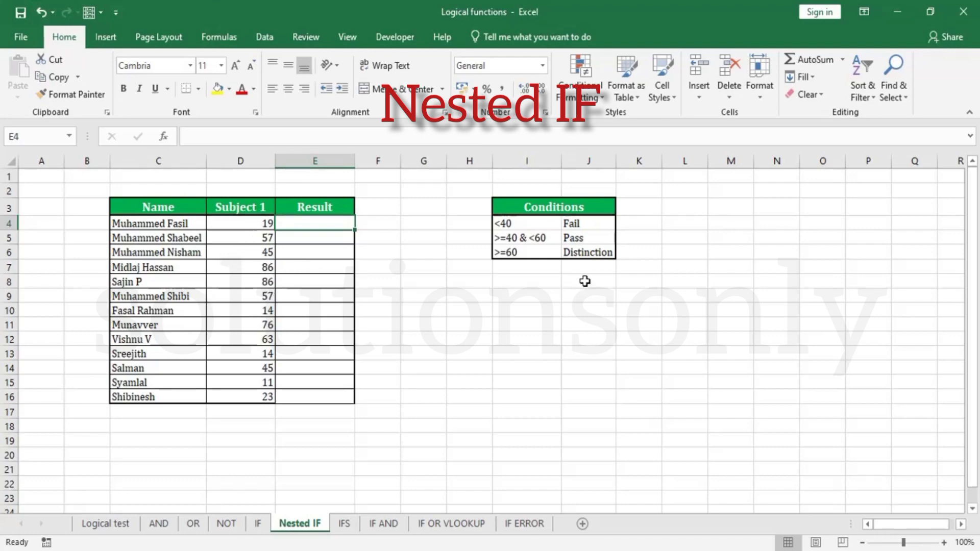
click(549, 227)
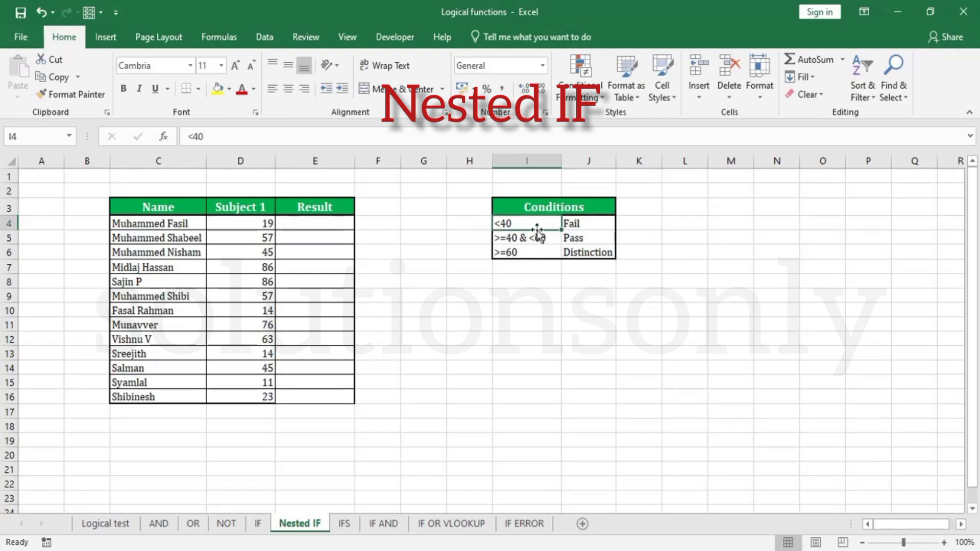
click(583, 229)
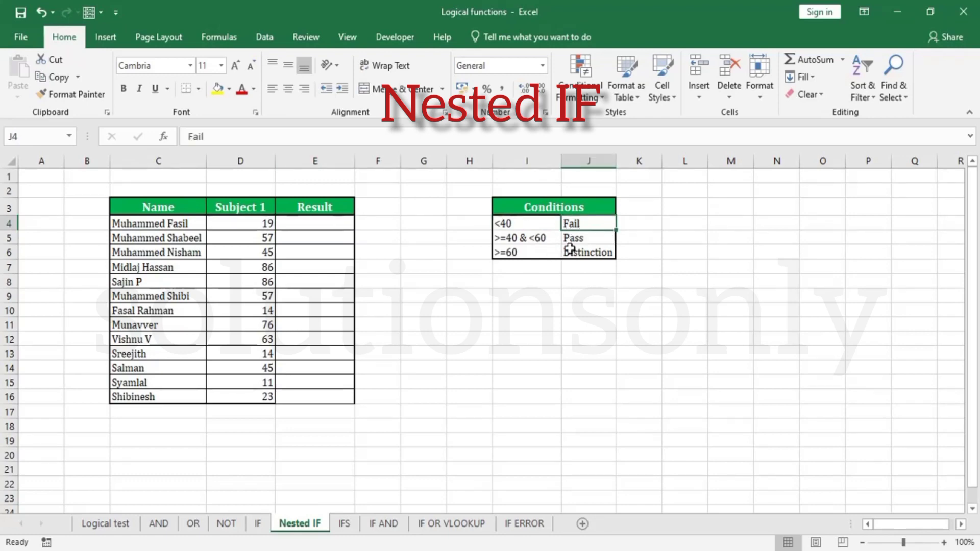
click(597, 244)
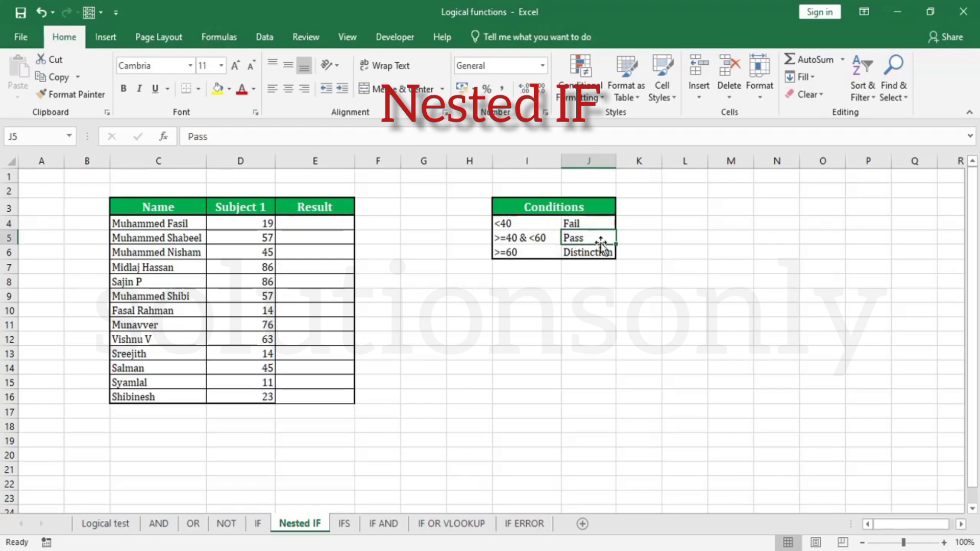
click(526, 254)
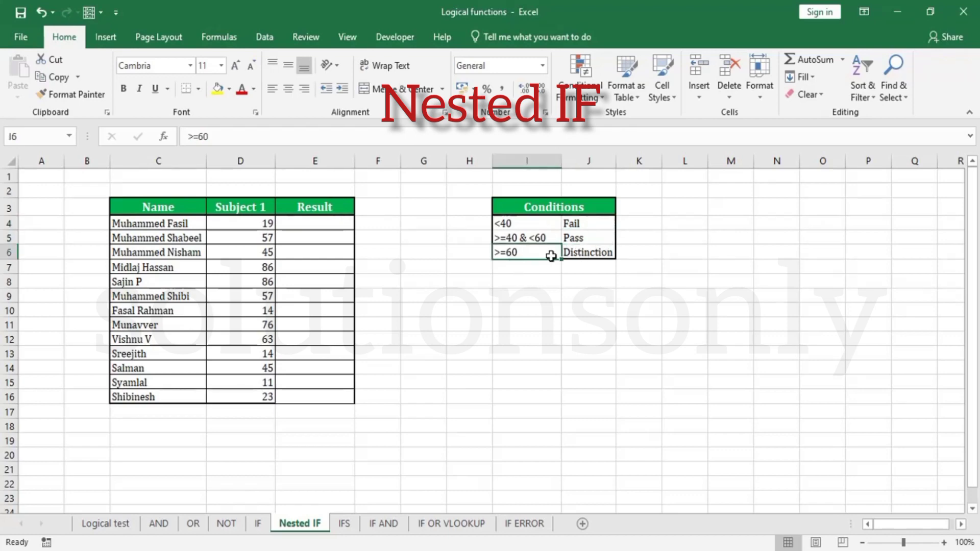
click(575, 256)
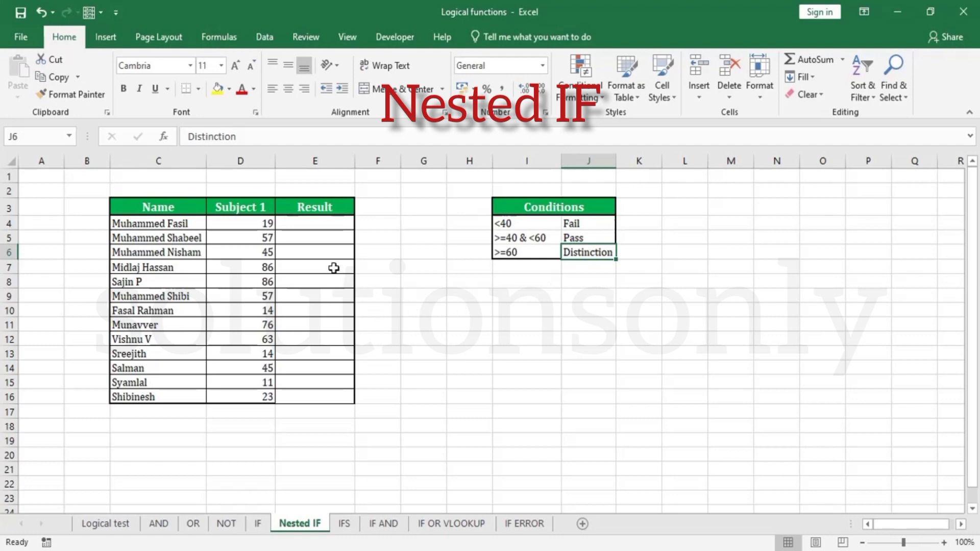
- Start an IF formula in E4 with the logical test D4>=60
click(326, 226)
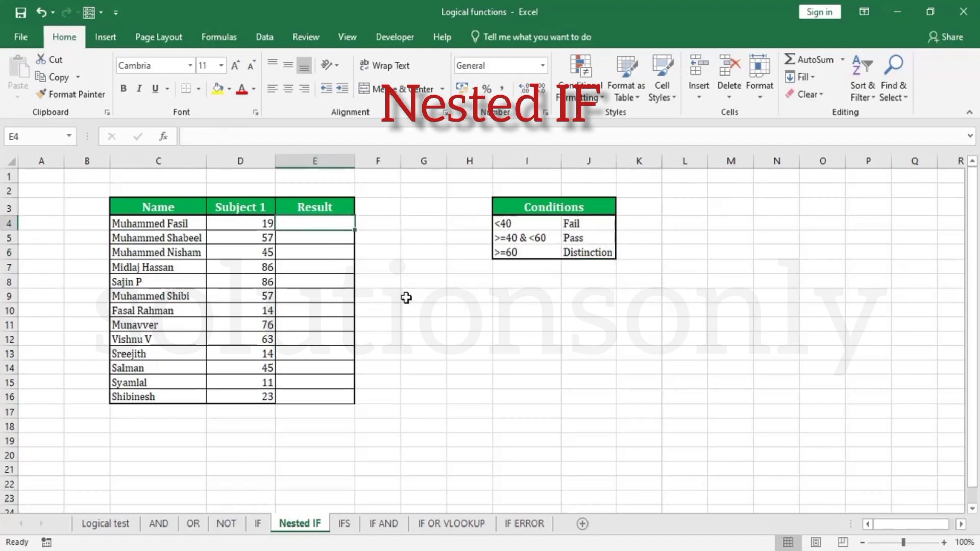
text(=if)
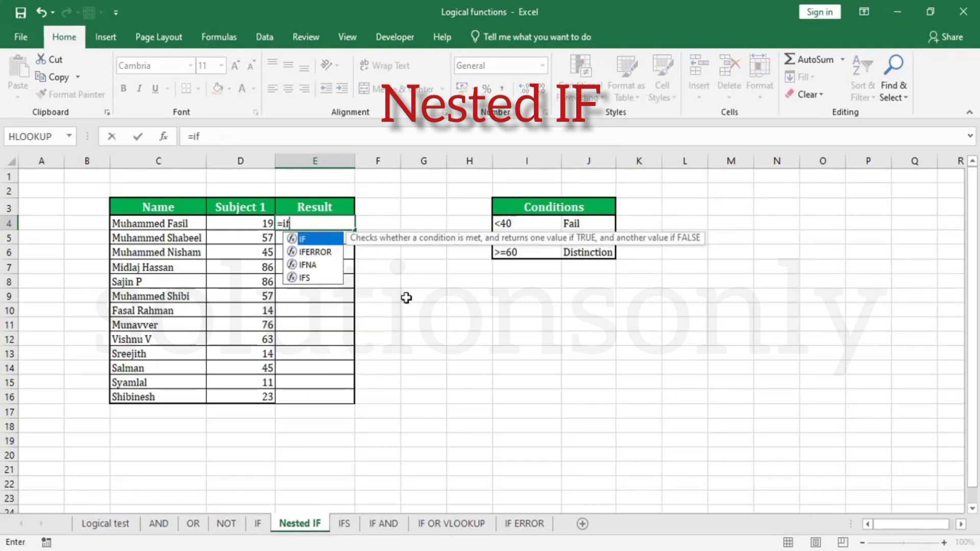
key(Tab)
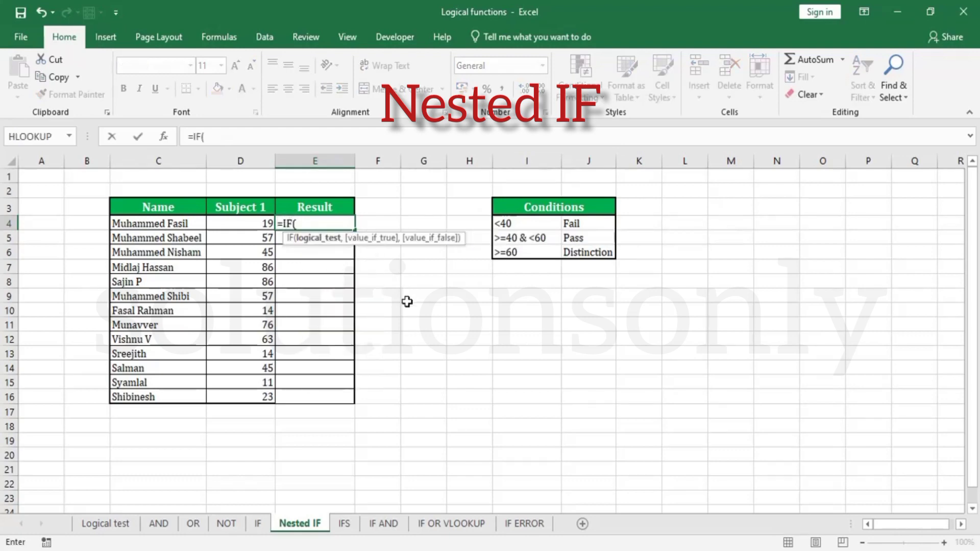
click(263, 223)
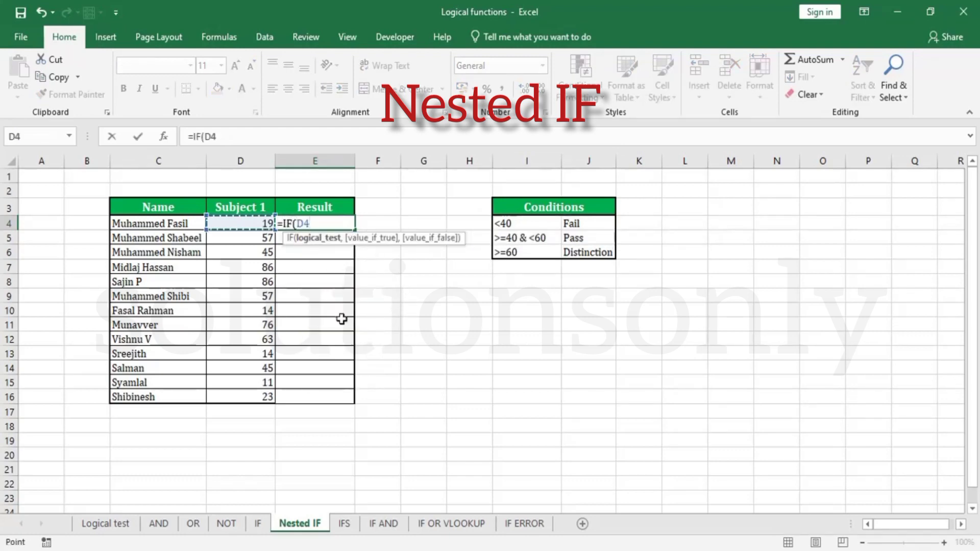
text(> )
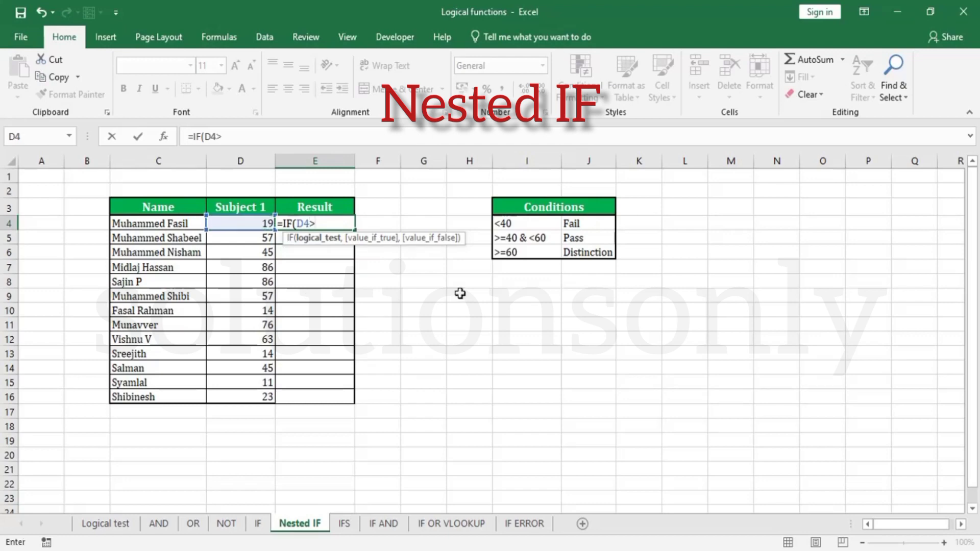
text(60,)
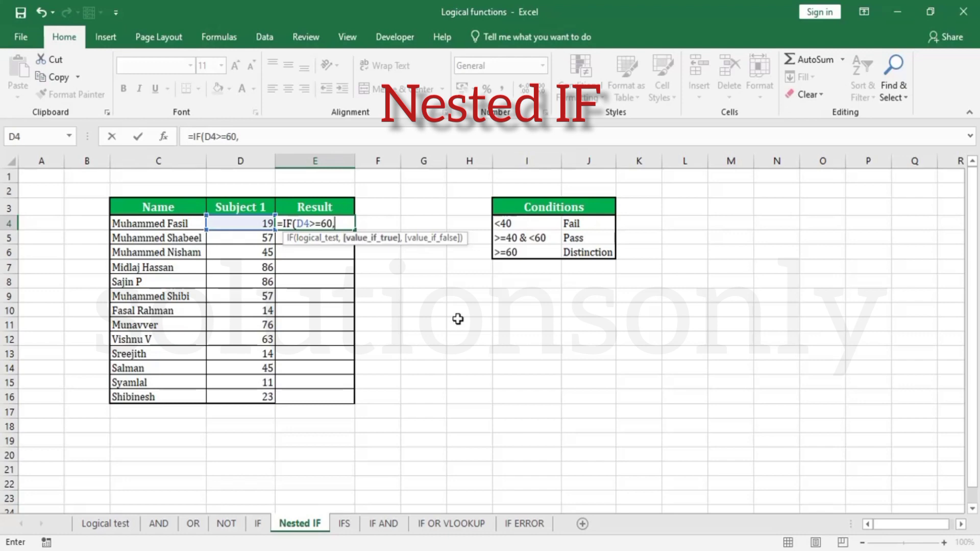
click(587, 253)
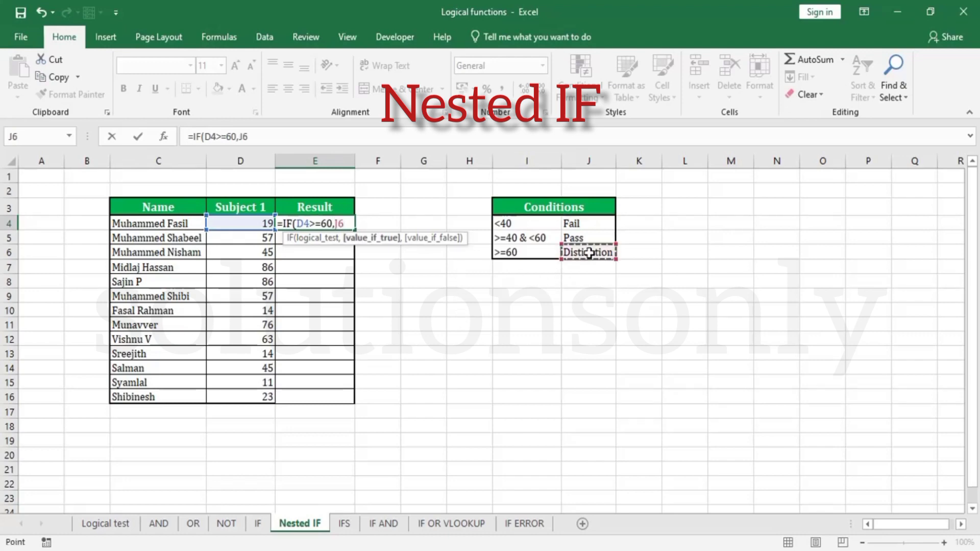
key(F4)
key(BackSpace)
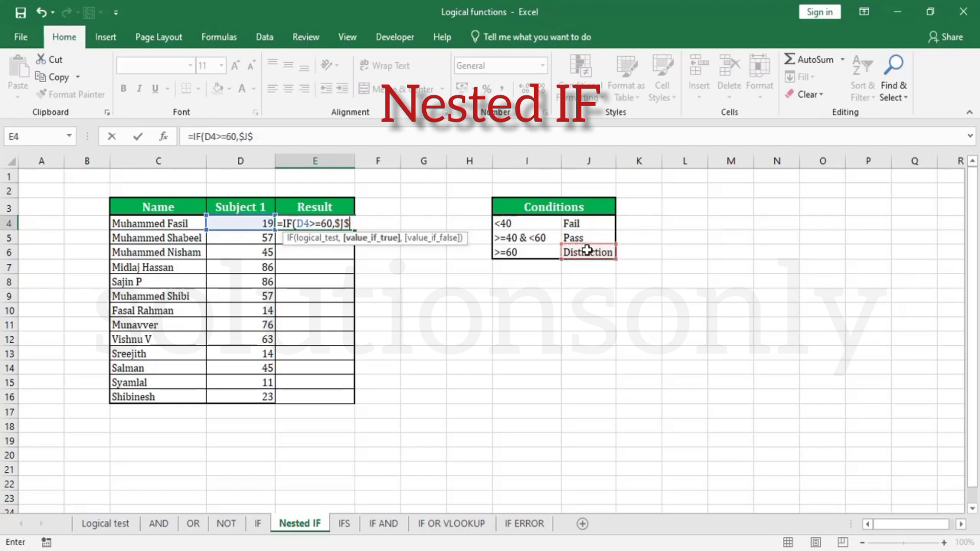
key(BackSpace)
key(BackSpace)
key(BackSpace)
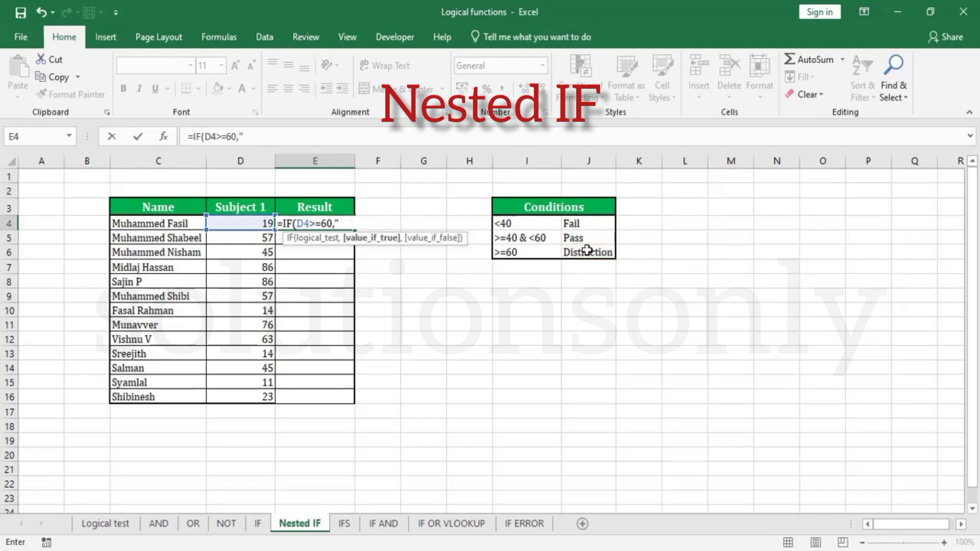
text("Dist)
- Use the Distinction cell as the absolute reference $J$6 for the value if true in the E4 formula
click(604, 251)
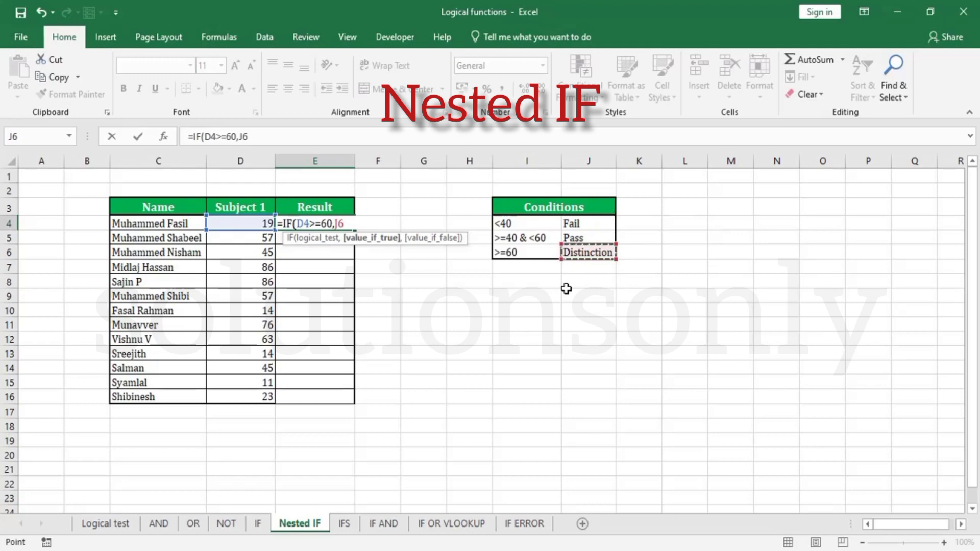
key(F4)
text(,)
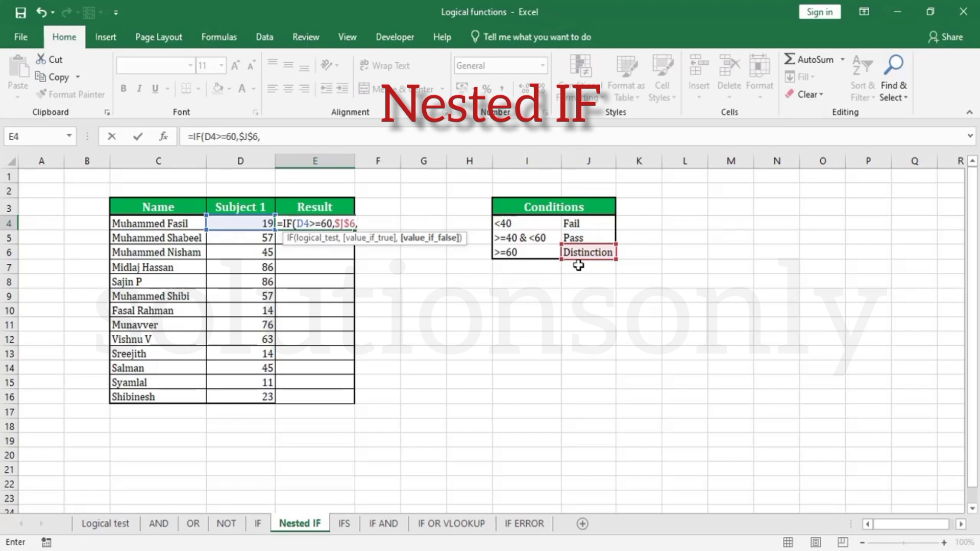
- Nest a second IF in the E4 formula that tests D4>=40 and returns the Pass cell $J$5
text(IF()
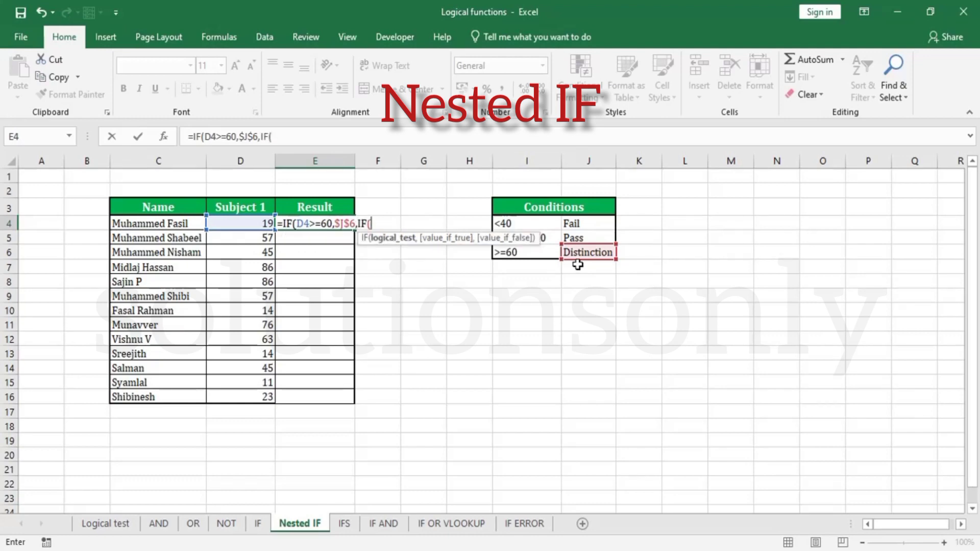
click(266, 224)
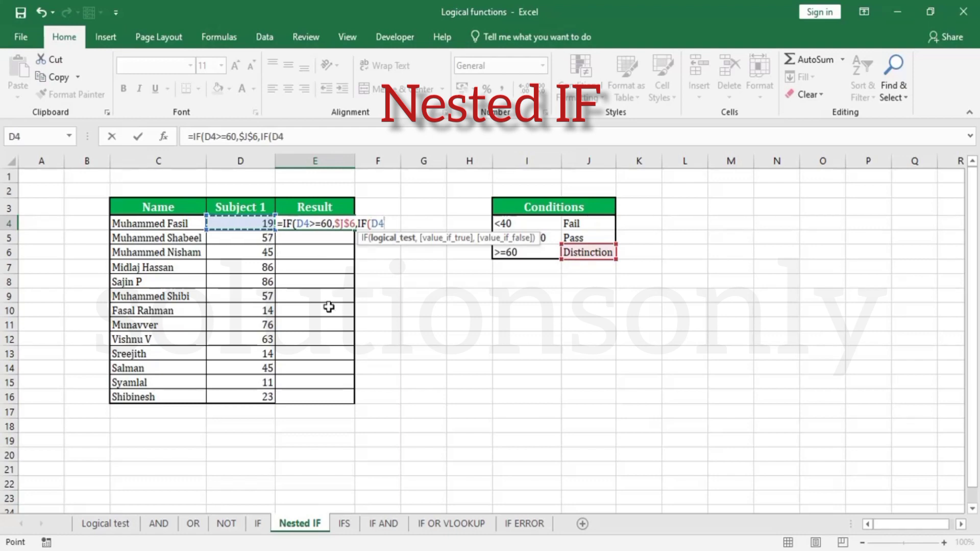
text(>=)
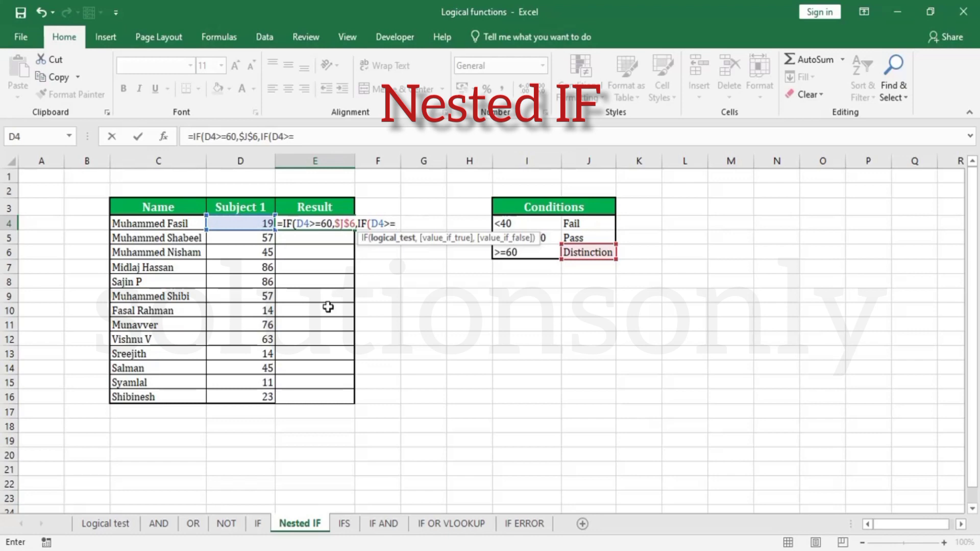
text(40,)
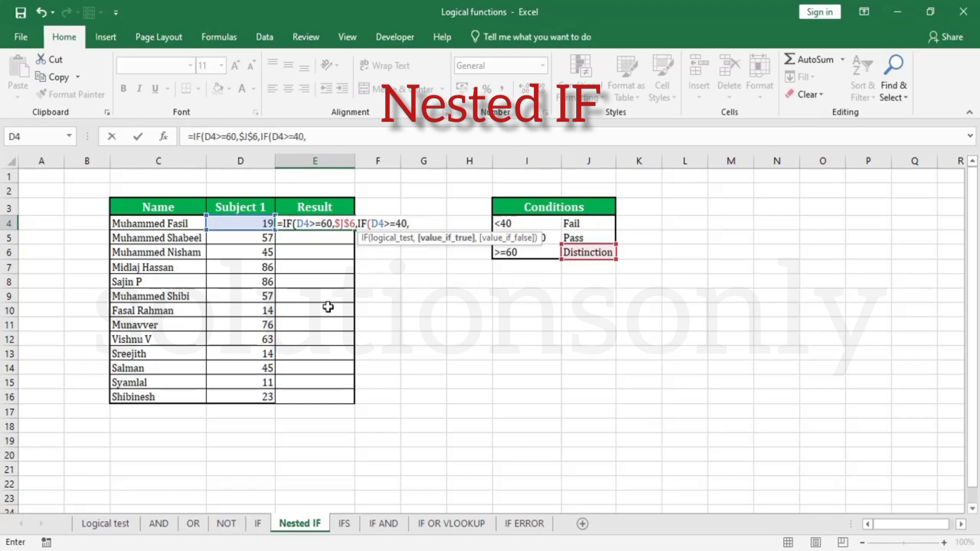
click(573, 237)
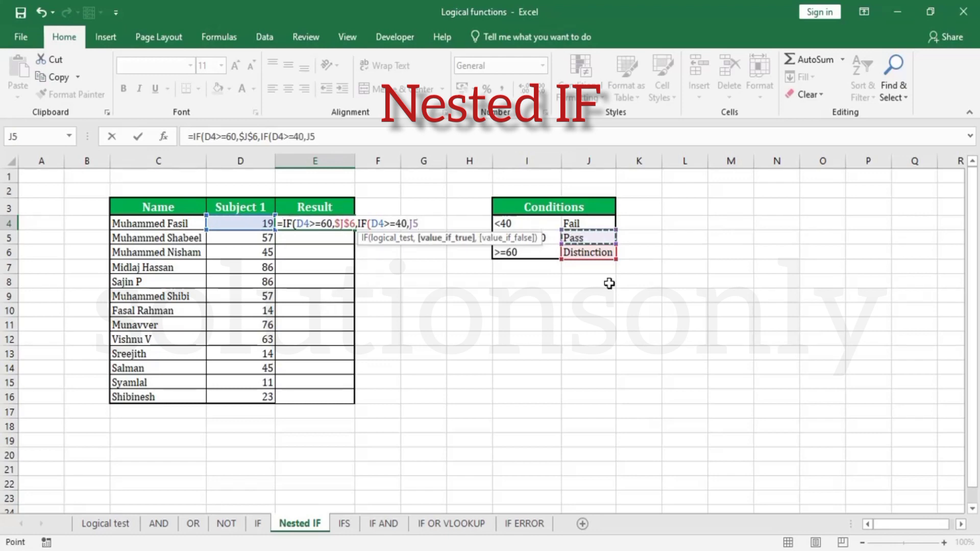
key(F4)
text(,)
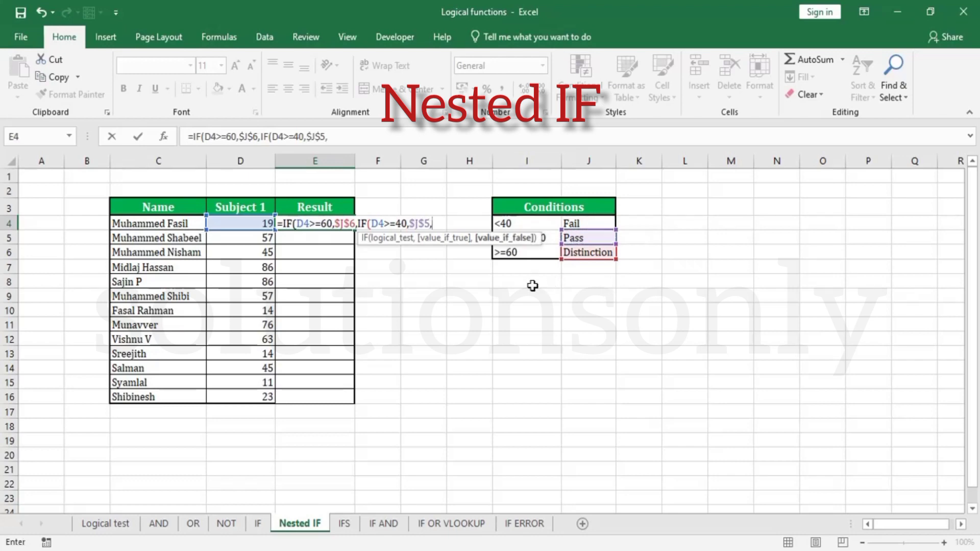
- Complete the nested IF in E4 with the Fail cell J4 as the final value if false
click(581, 225)
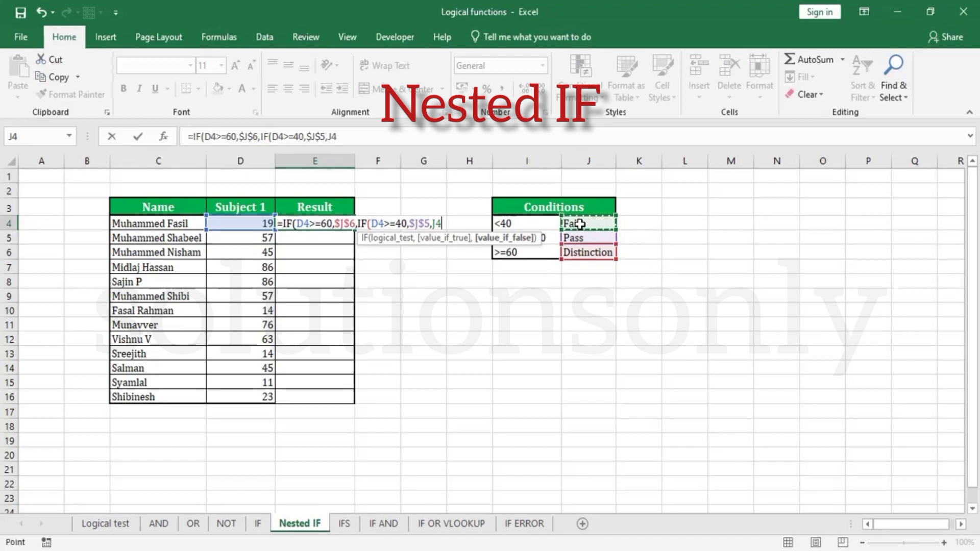
text())
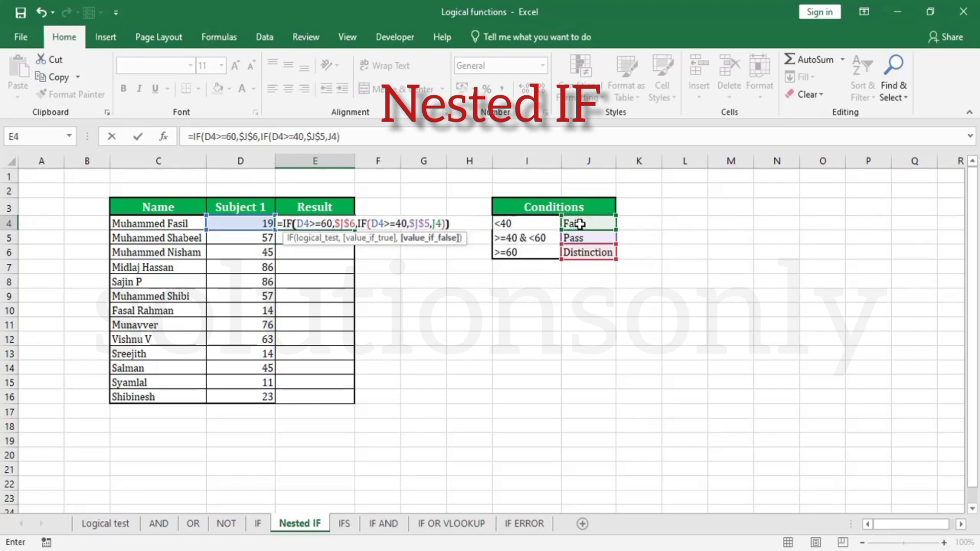
text())
key(Return)
key(Up)
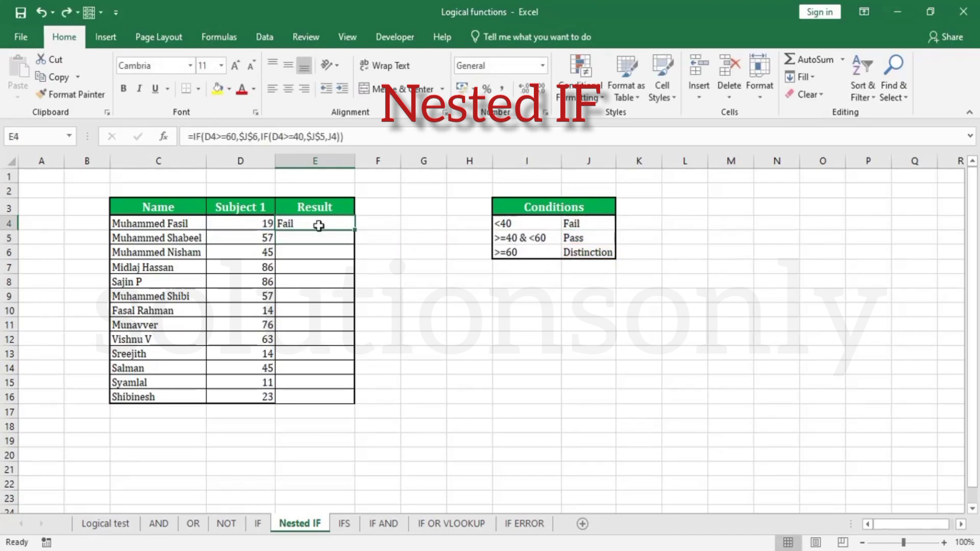
- Change J4 to the absolute reference $J$4 in the E4 formula and fill the formula down to E16
click(333, 136)
key(F4)
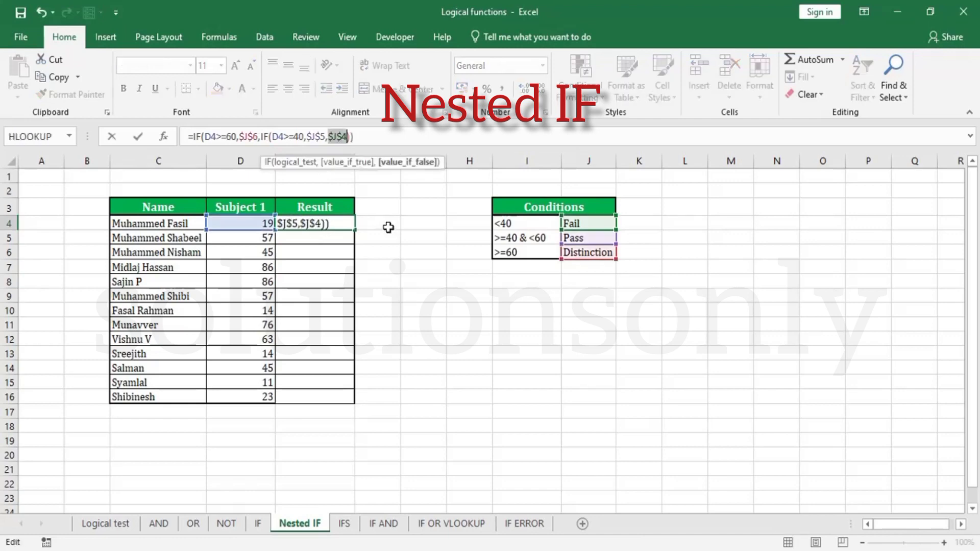
key(Return)
key(Up)
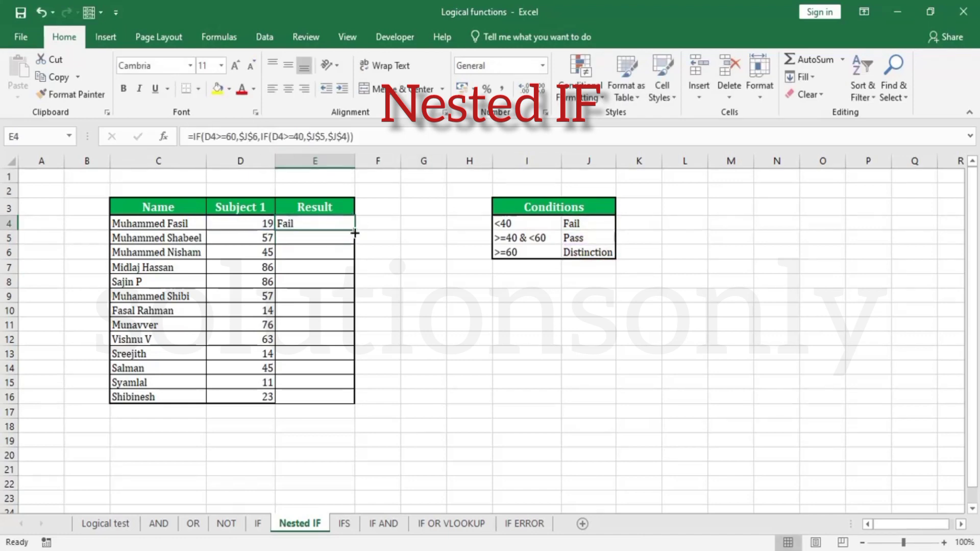
double_click(355, 233)
- Compare the Subject 1 marks in D4, D5 and D7 with their results and the Conditions table
click(267, 224)
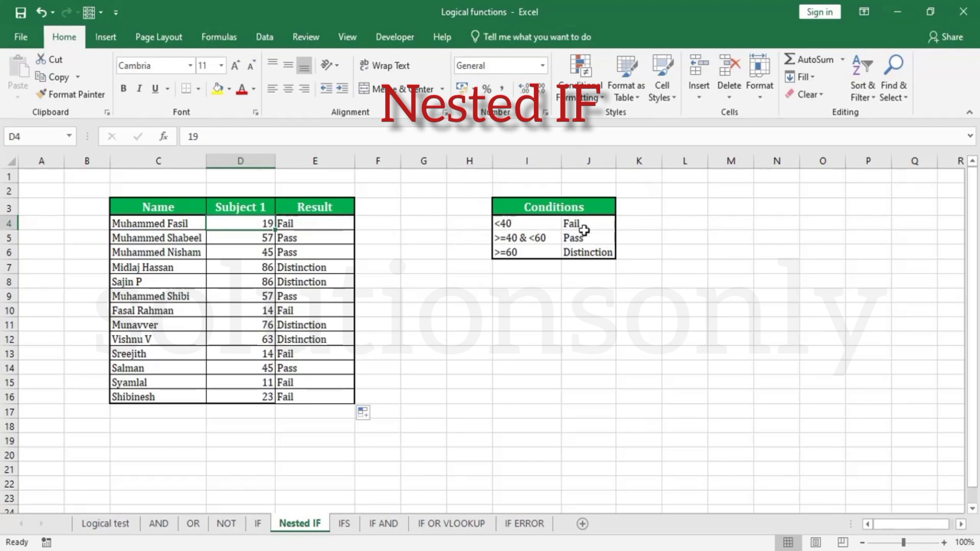
click(268, 238)
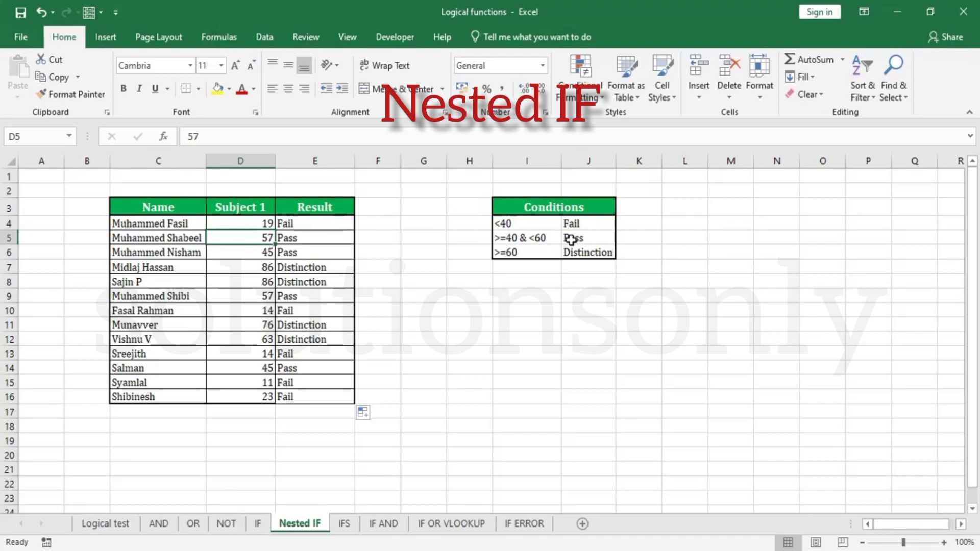
click(263, 265)
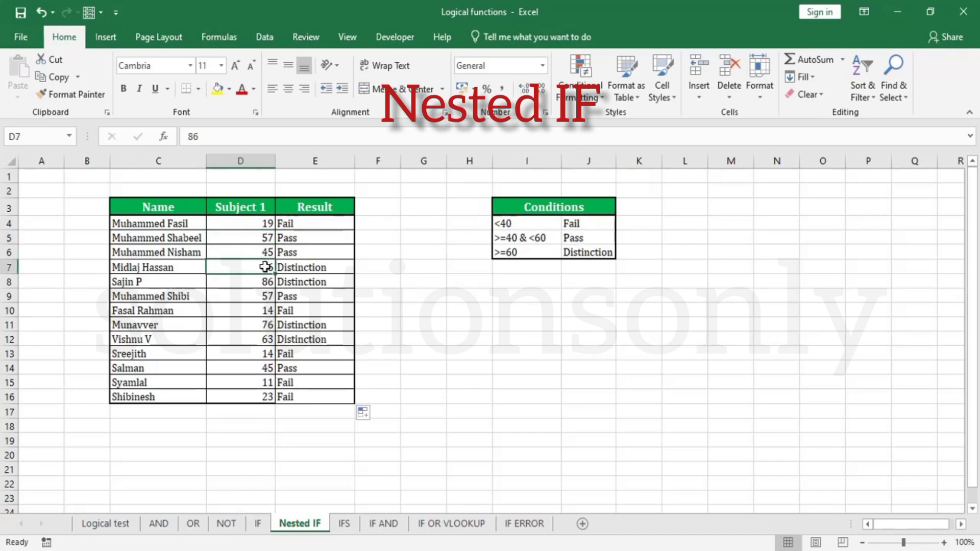
click(305, 267)
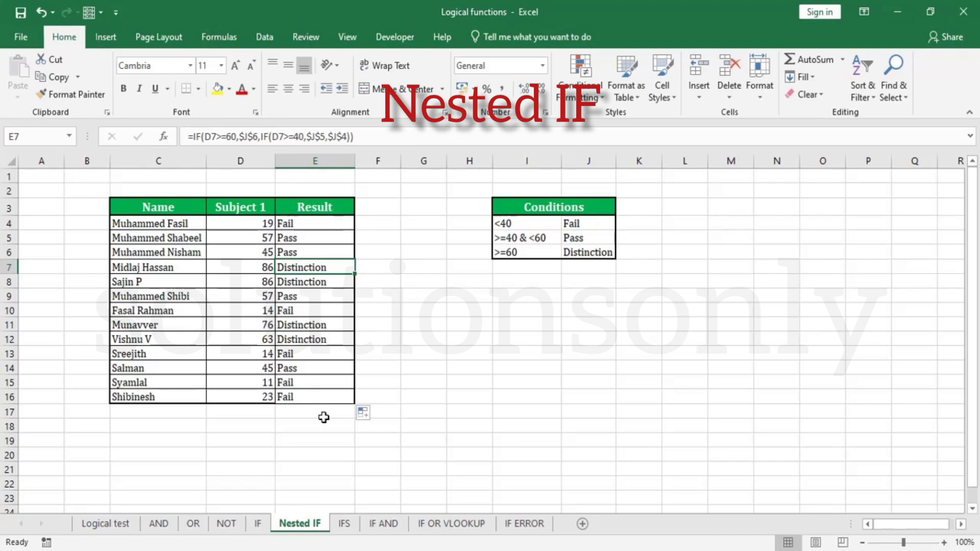
- On the IFS sheet, start an IFS formula in E4 that tests D4>=60 and returns the Distinction cell $J$6
key(ctrl+Page_Down)
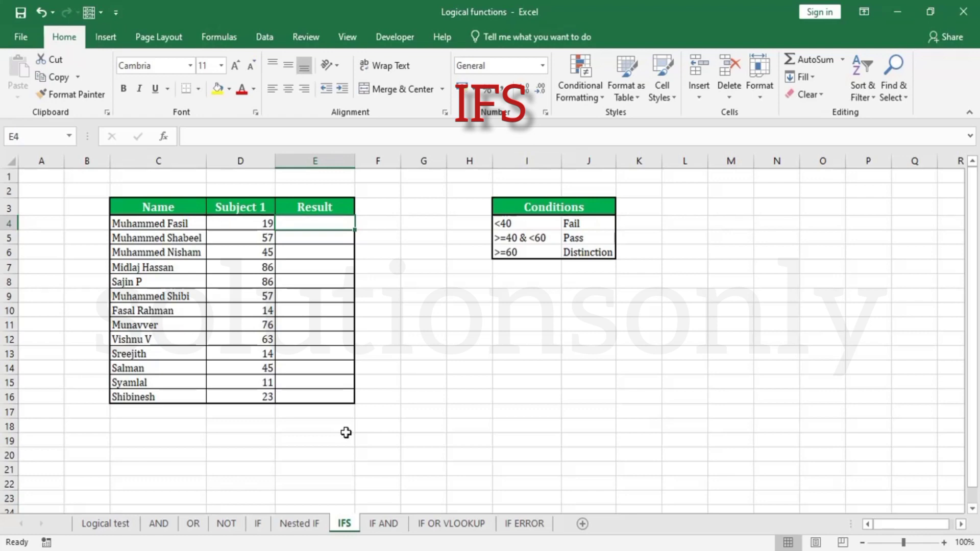
text(=ifs)
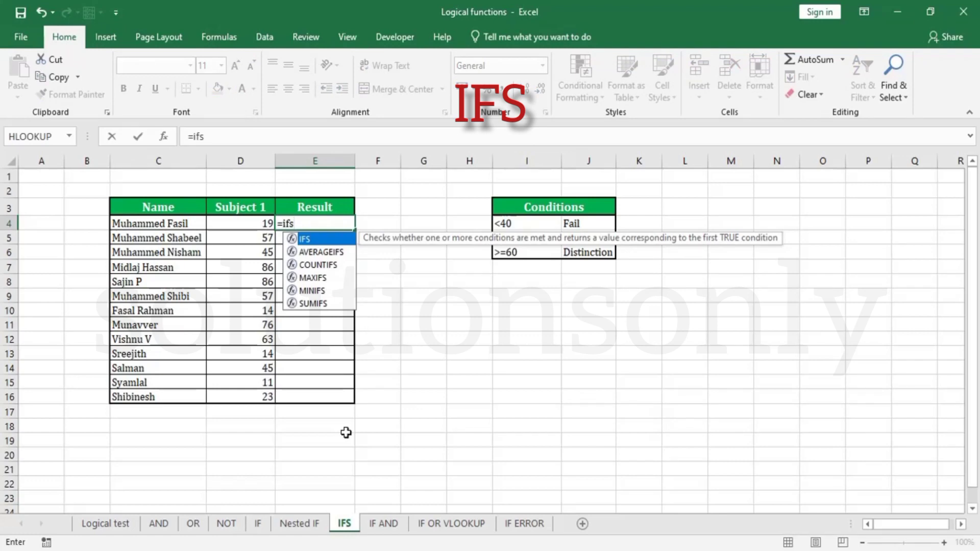
key(Tab)
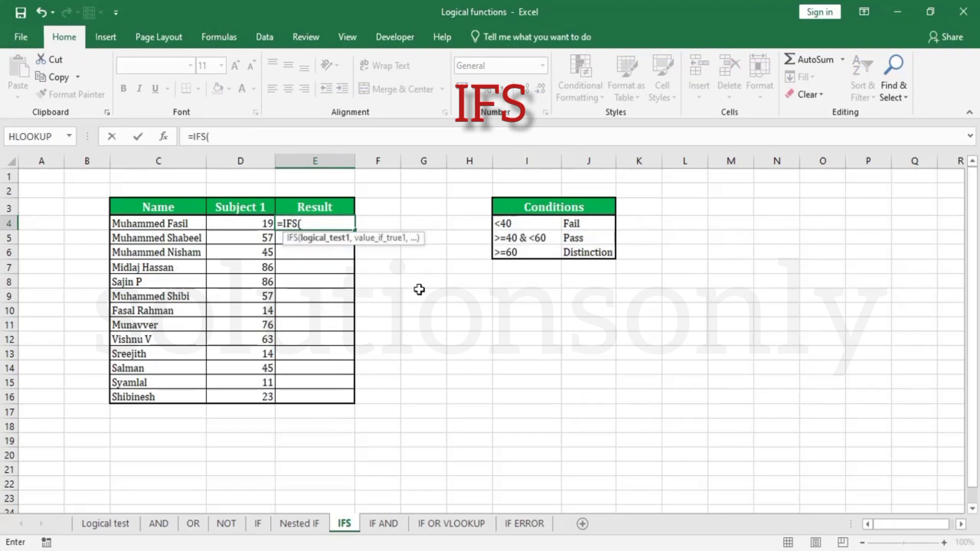
click(238, 223)
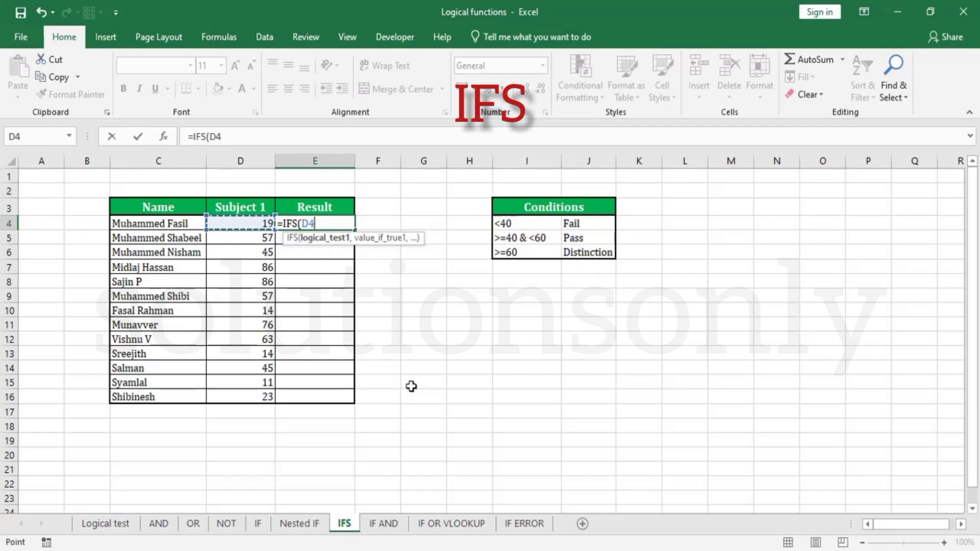
text(>)
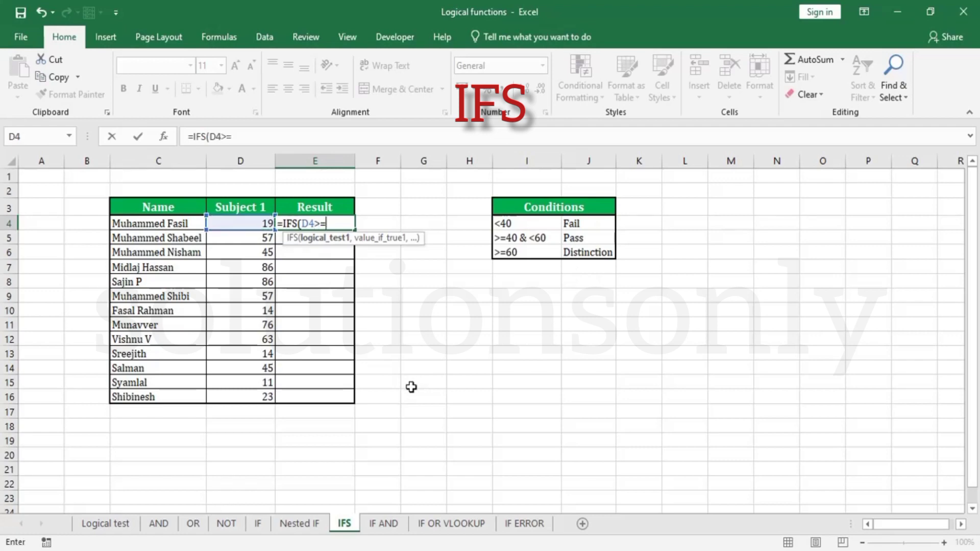
text(=60,)
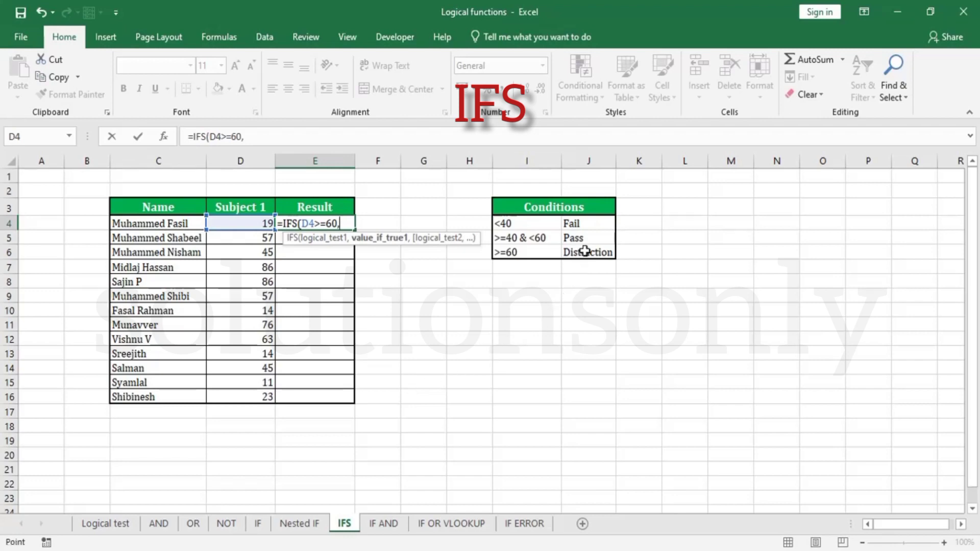
click(585, 252)
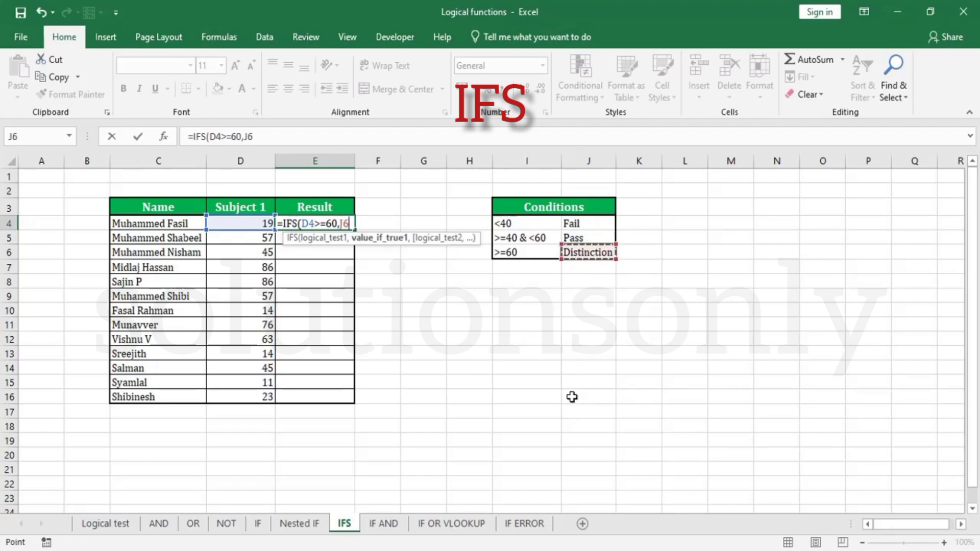
key(F4)
text(,)
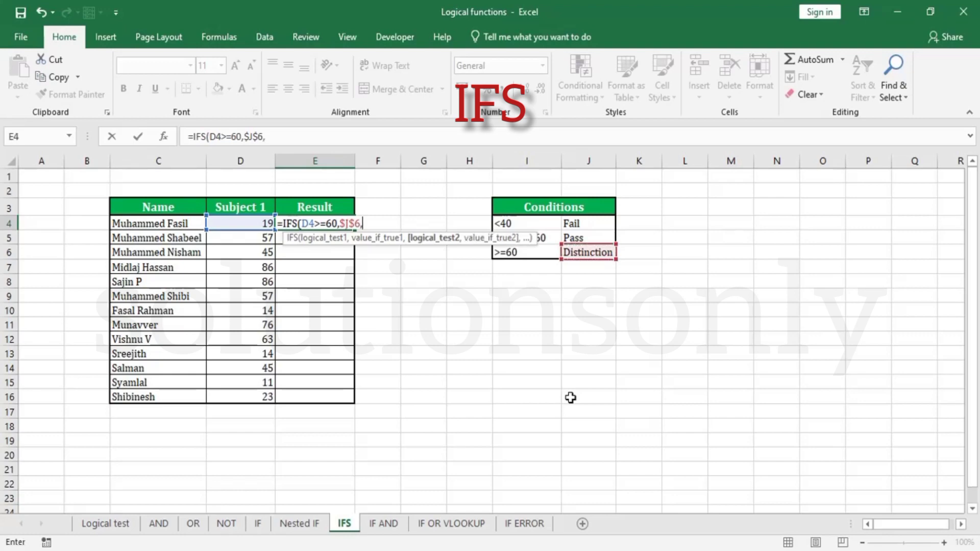
- Add a second test to the E4 IFS formula, D4>=40, returning the Pass cell $J$5
click(240, 223)
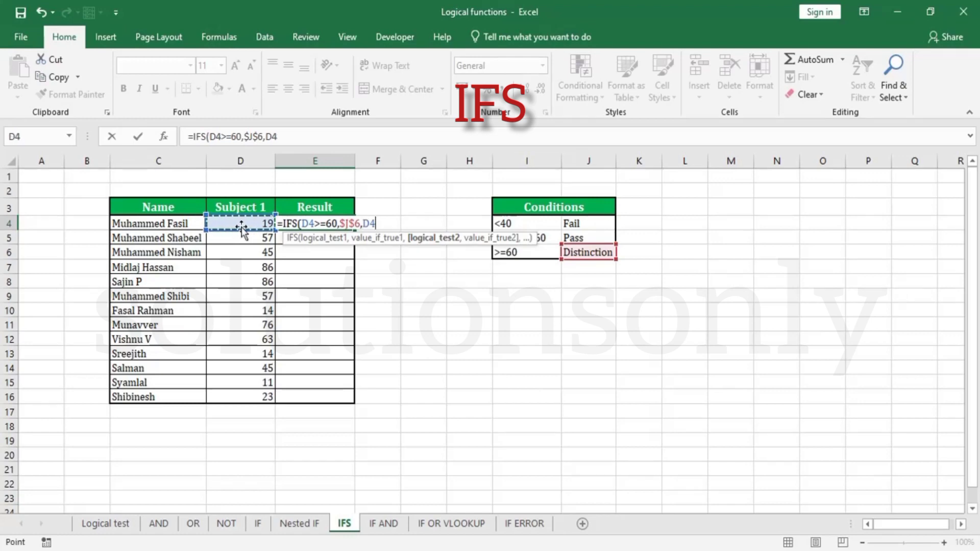
text(>=40)
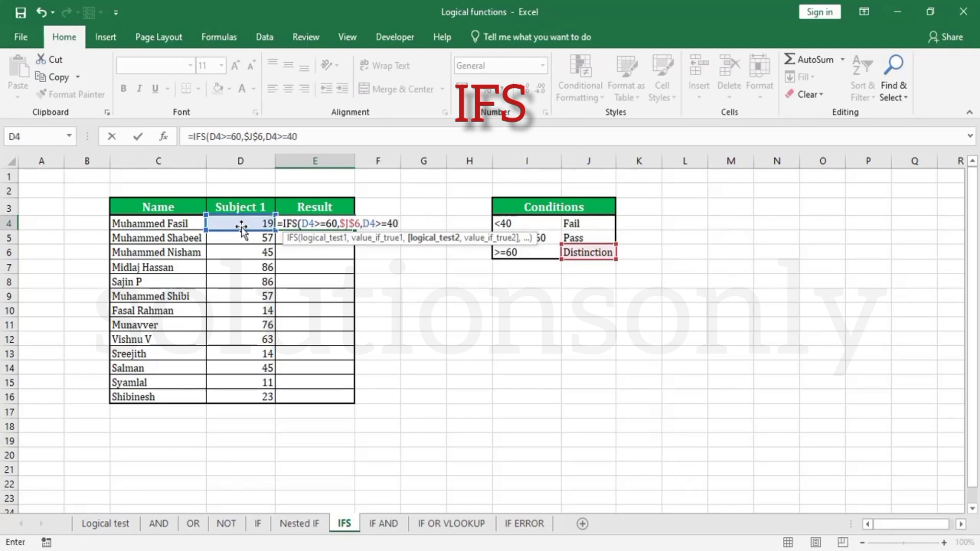
text(,)
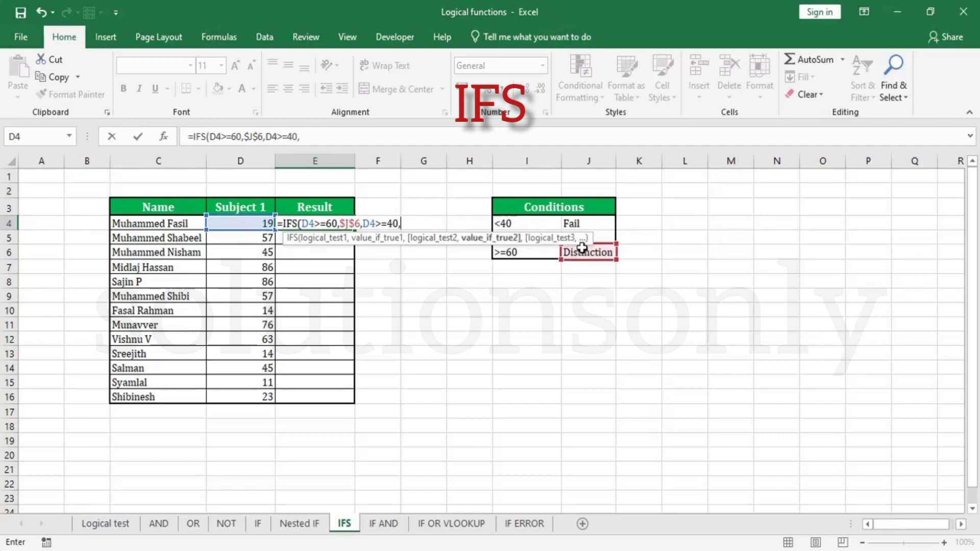
click(603, 237)
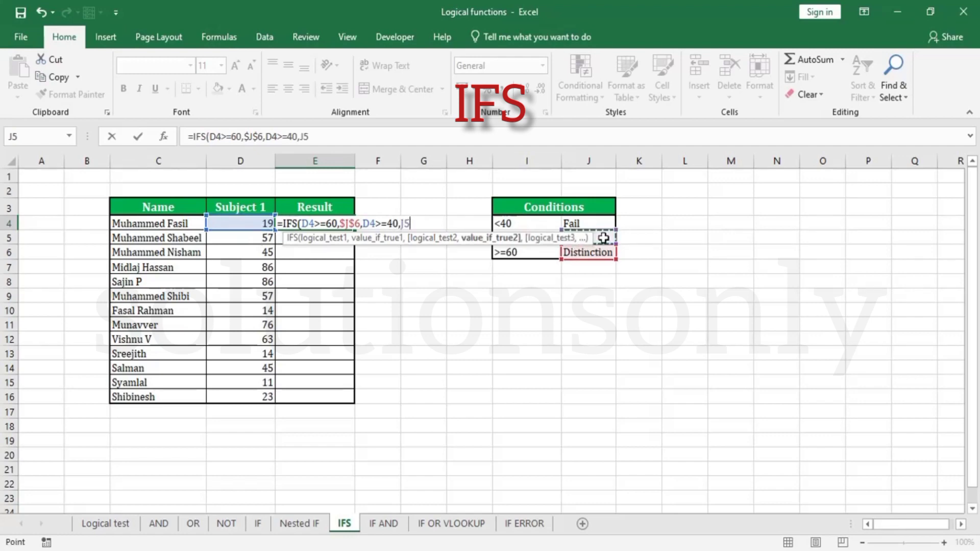
key(F4)
text(,)
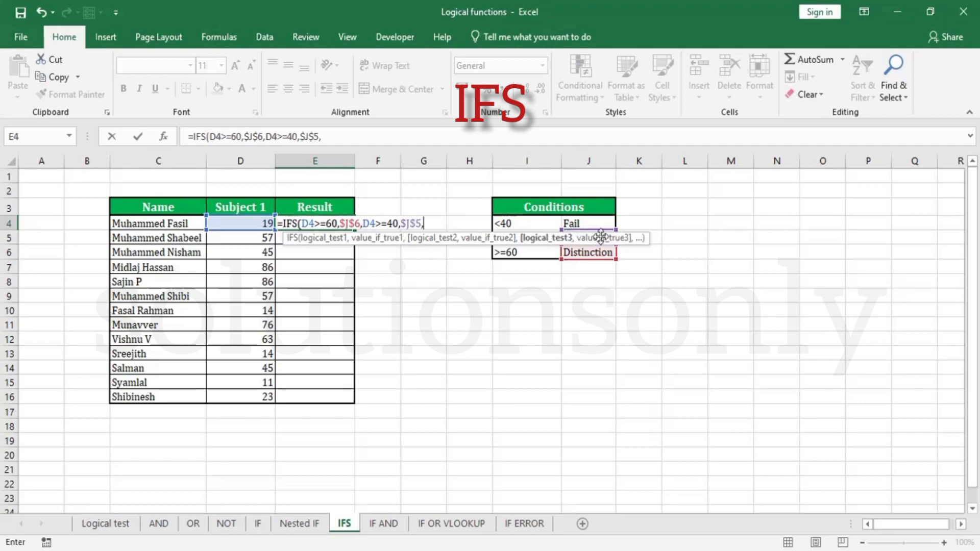
- Complete the E4 IFS formula with the test D4<40 returning the Fail cell $J$4, and fill it down to E16
click(246, 221)
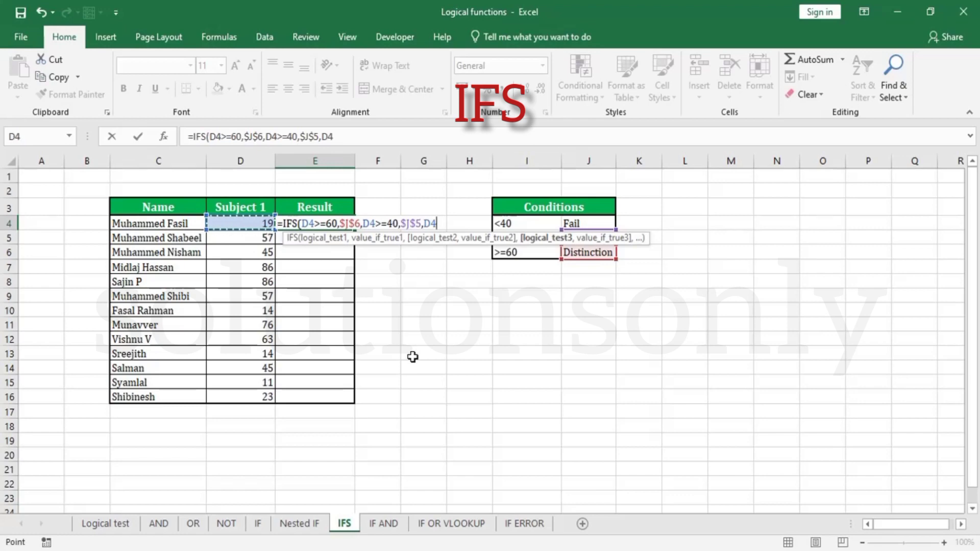
text(<40)
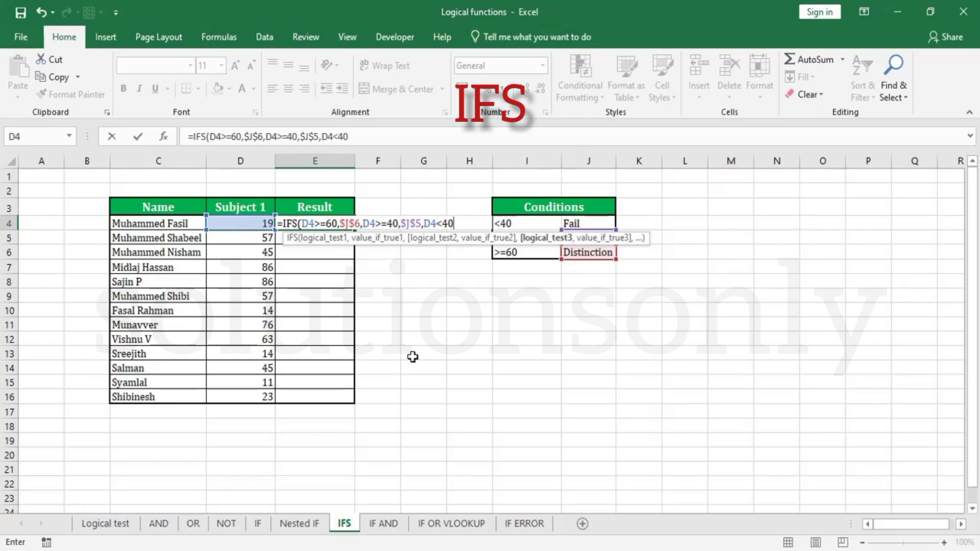
text(,)
click(590, 223)
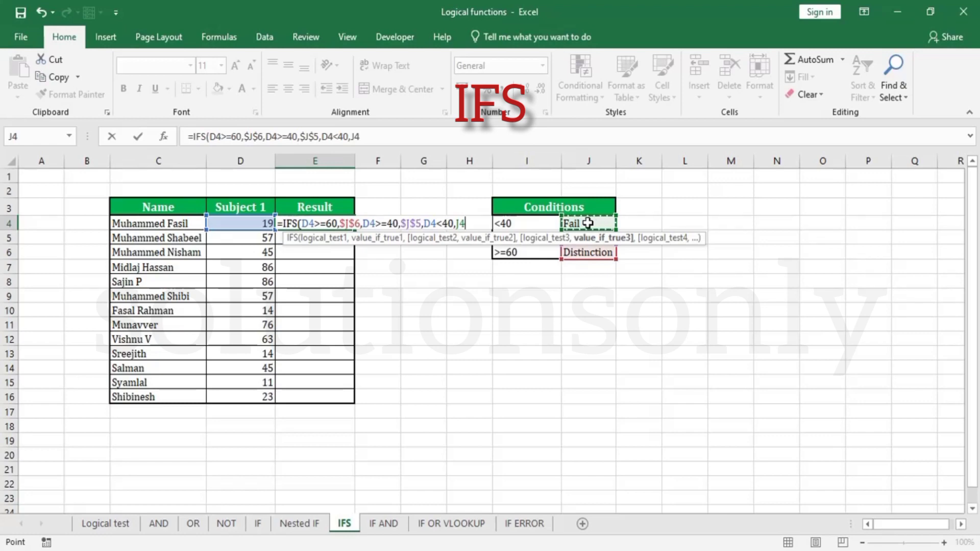
key(F4)
key(Return)
click(315, 223)
double_click(355, 230)
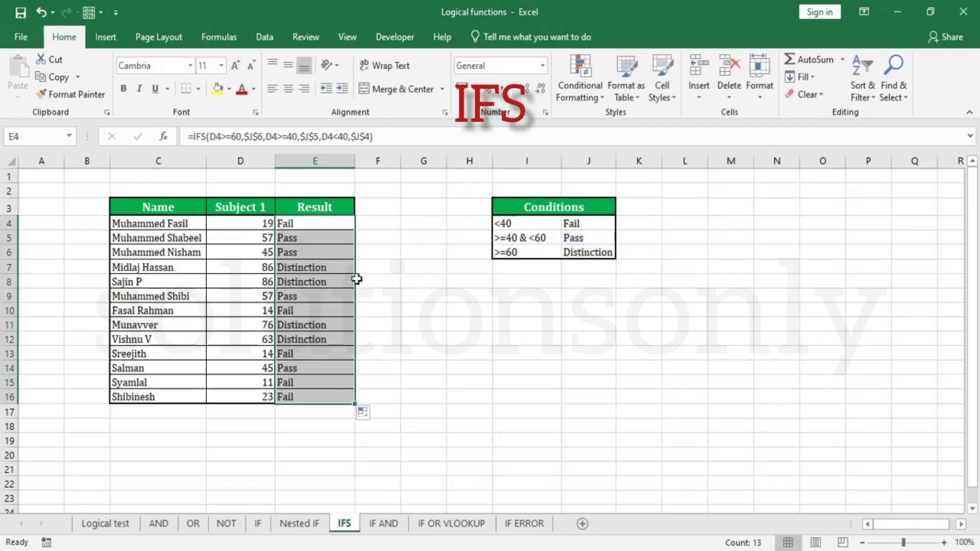
- Compare the Result column on the Nested IF sheet with the one on the IFS sheet
click(316, 526)
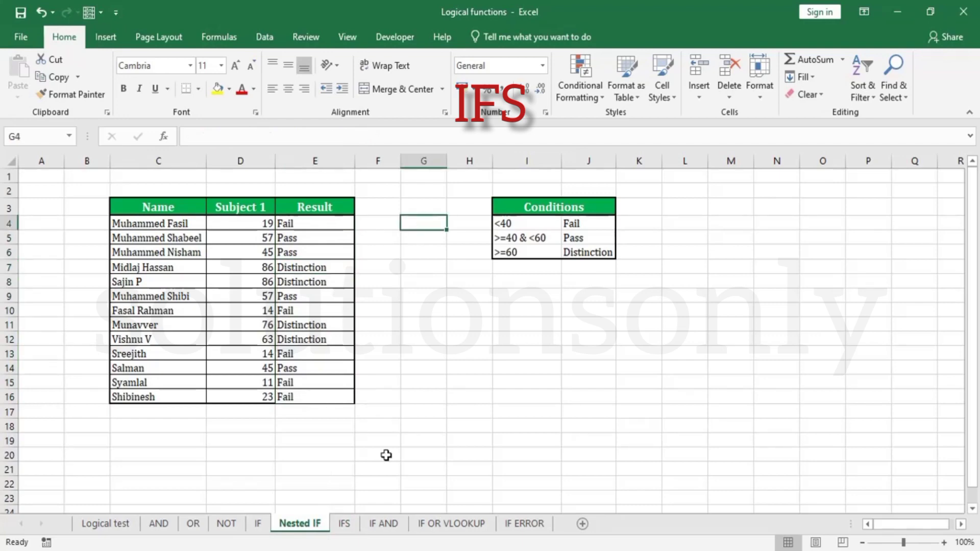
click(345, 525)
click(432, 228)
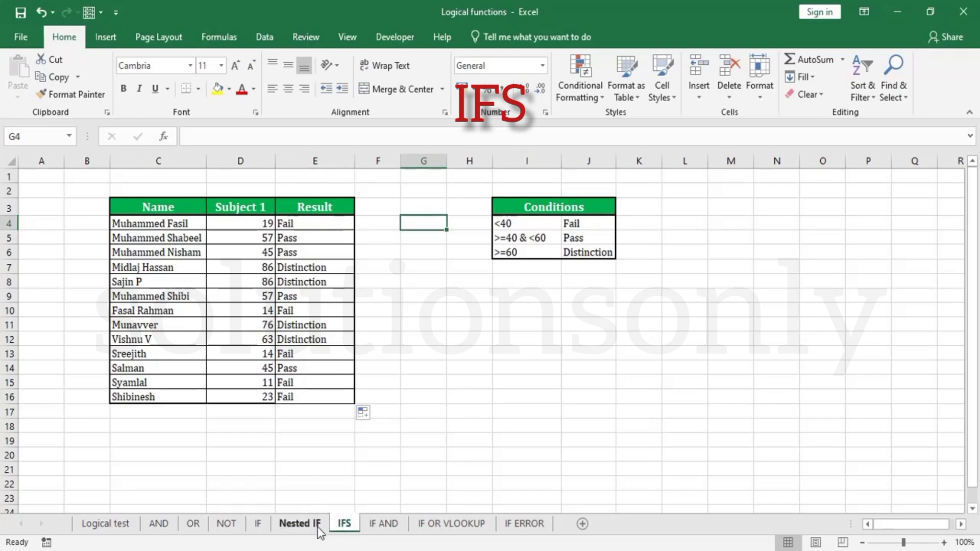
- Open the IF AND sheet and examine the AND formulas in Pass cells I4 to I6 beside the IF & AND column
click(382, 526)
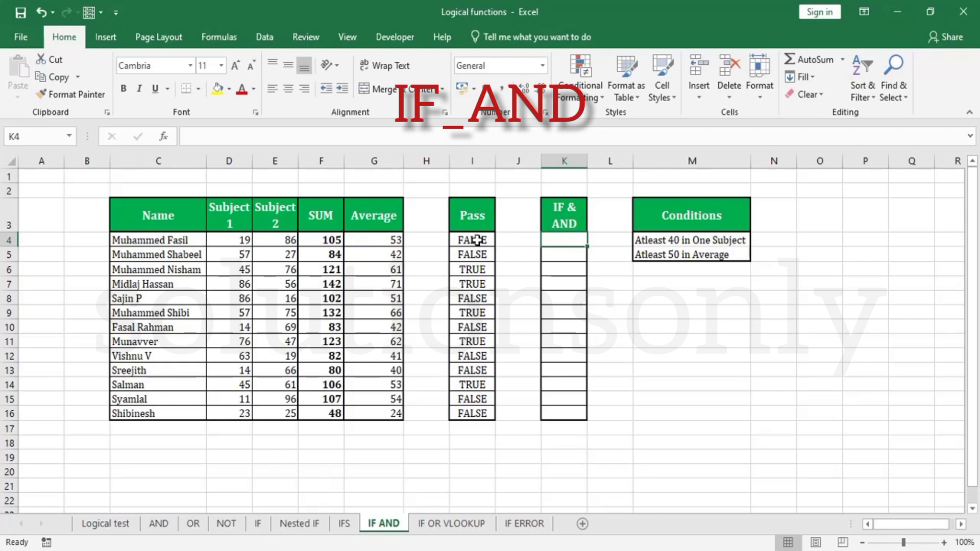
click(476, 240)
click(479, 254)
click(478, 270)
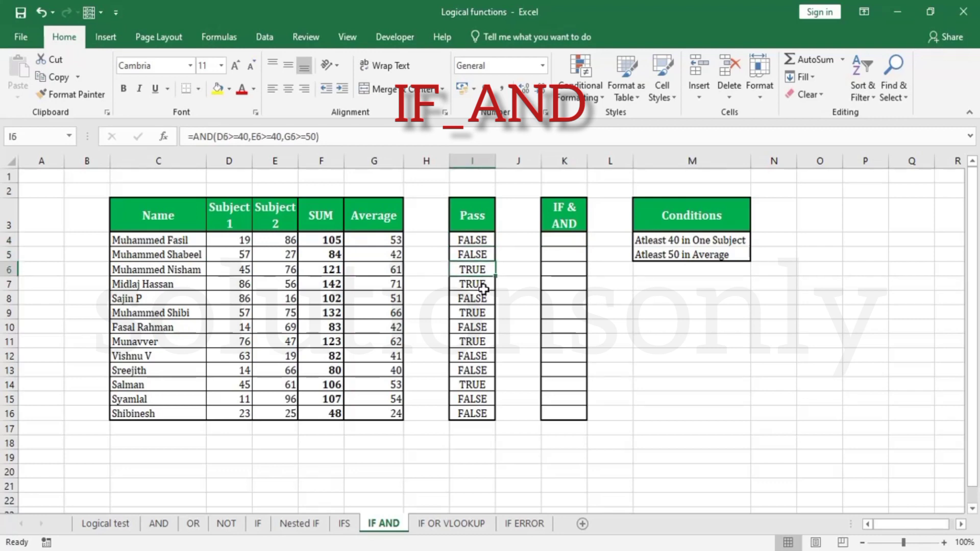
click(563, 241)
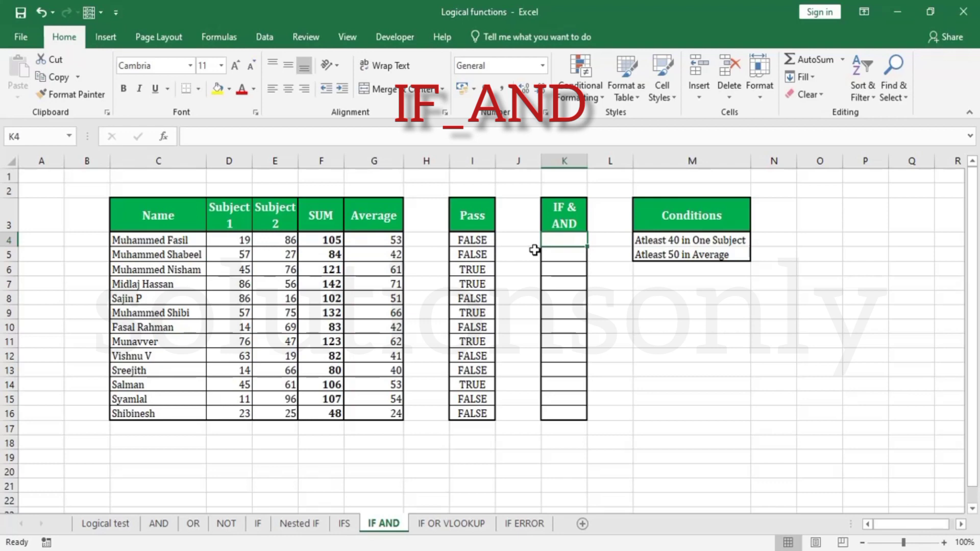
click(563, 273)
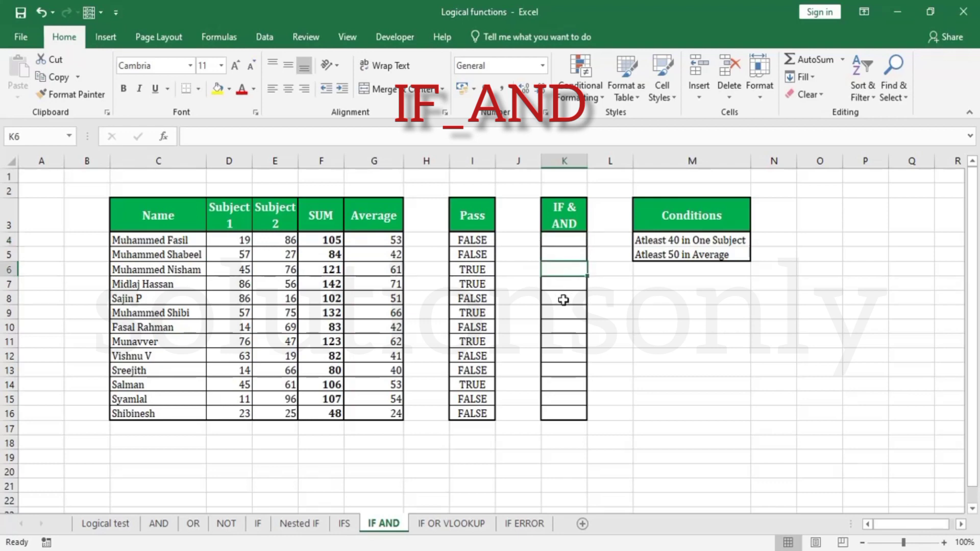
- Start an IF formula in K4 with a nested AND whose first condition is D4>=40
click(566, 241)
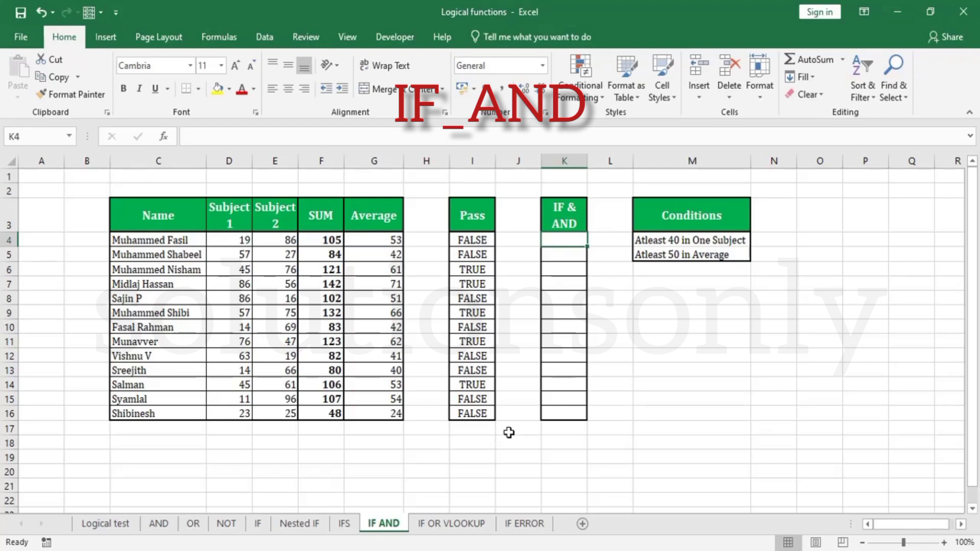
text(=if)
key(Tab)
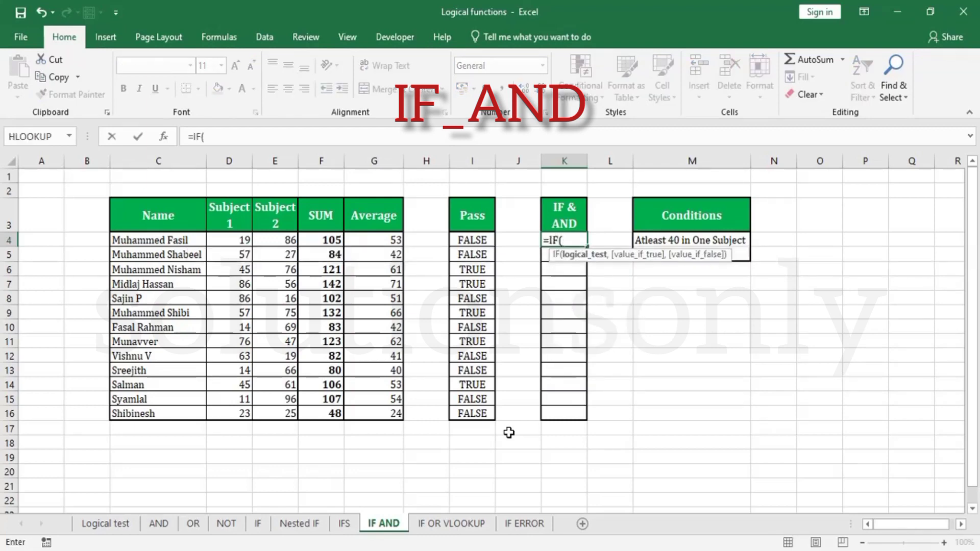
text(and)
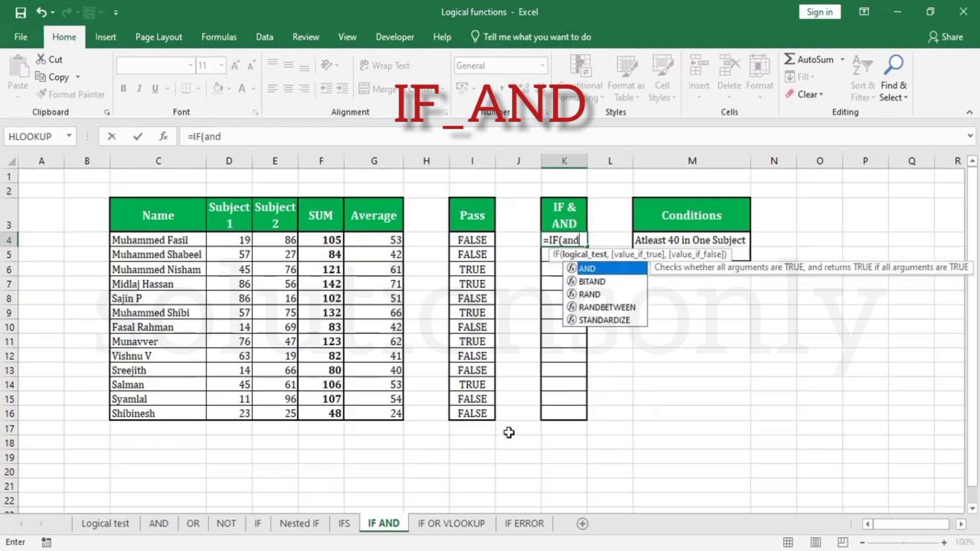
key(Tab)
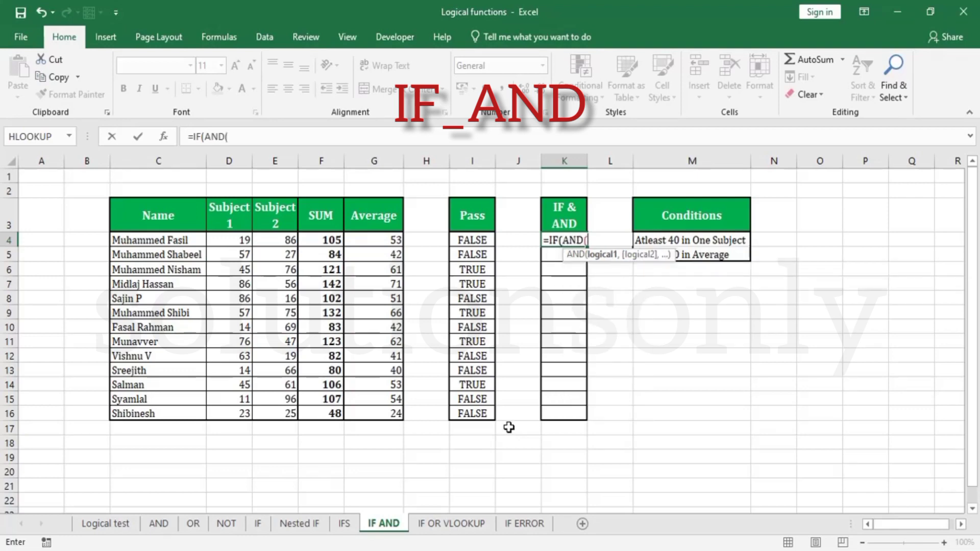
click(247, 240)
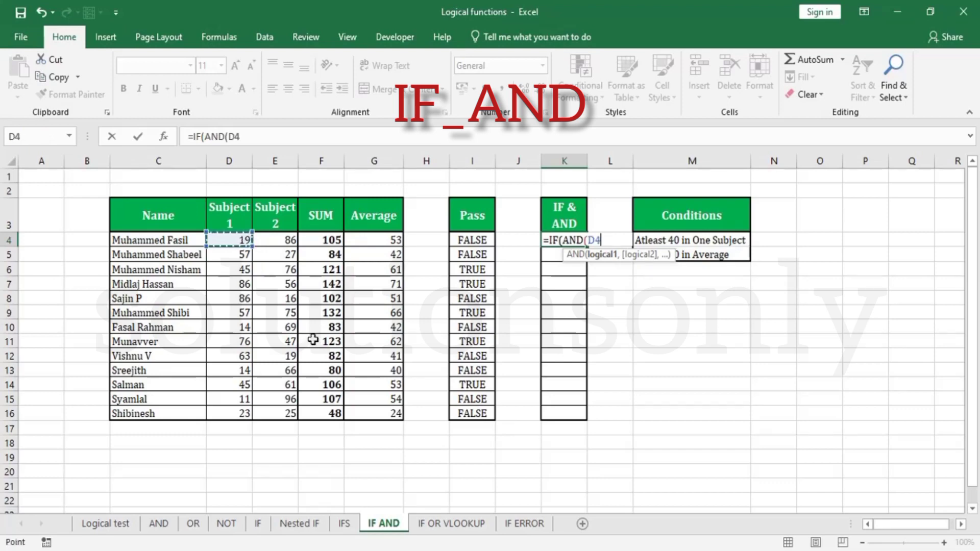
text(>=40)
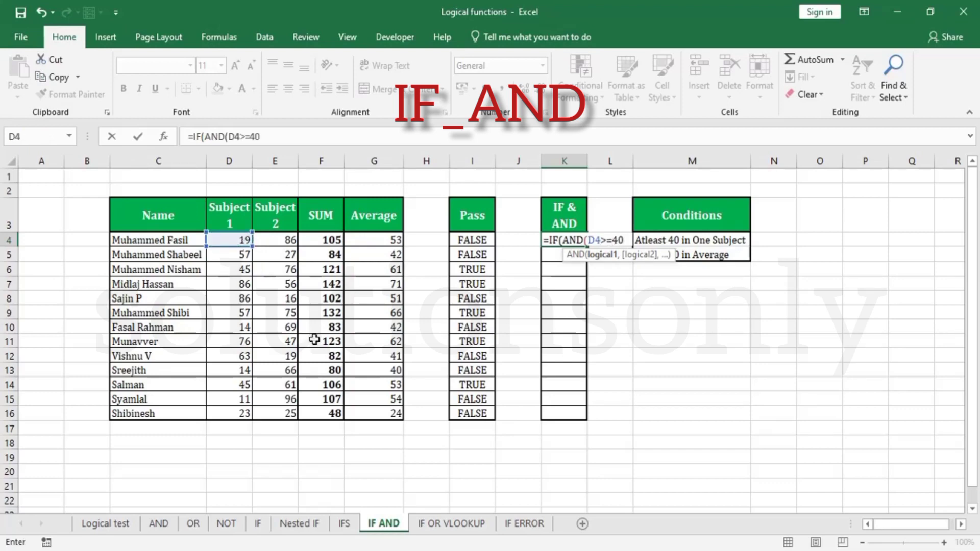
text(,)
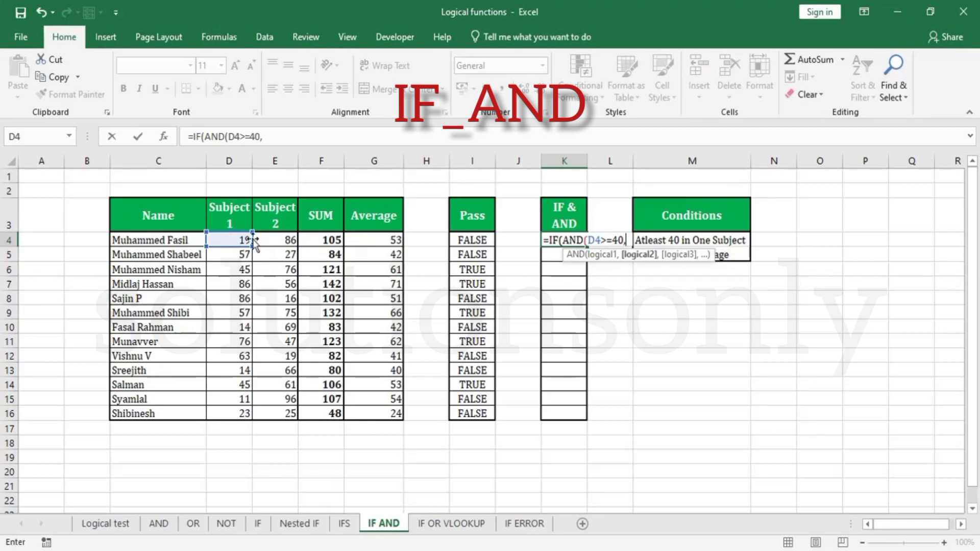
- Add the conditions E4>=40 and G4>=50 to the AND in the K4 formula and close the AND
click(271, 242)
text(>)
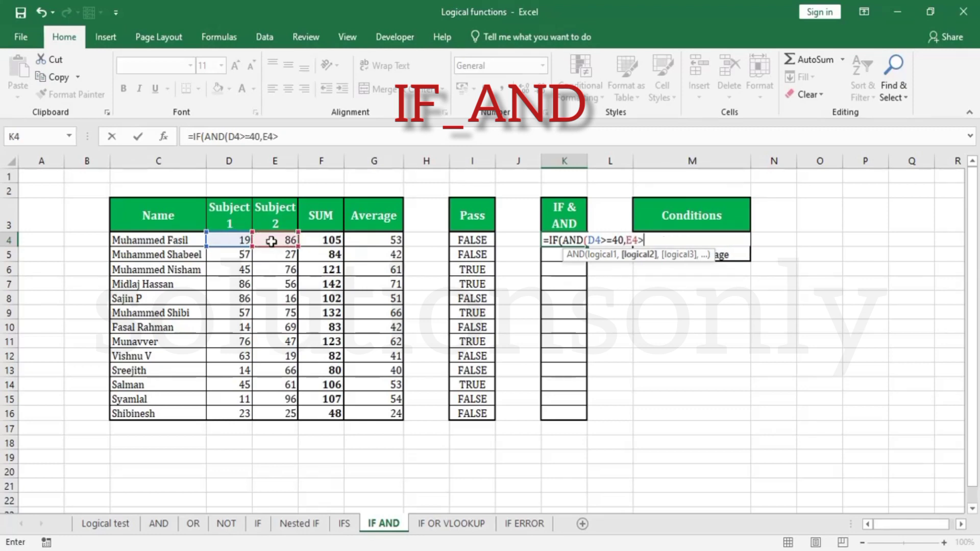
text(=40,)
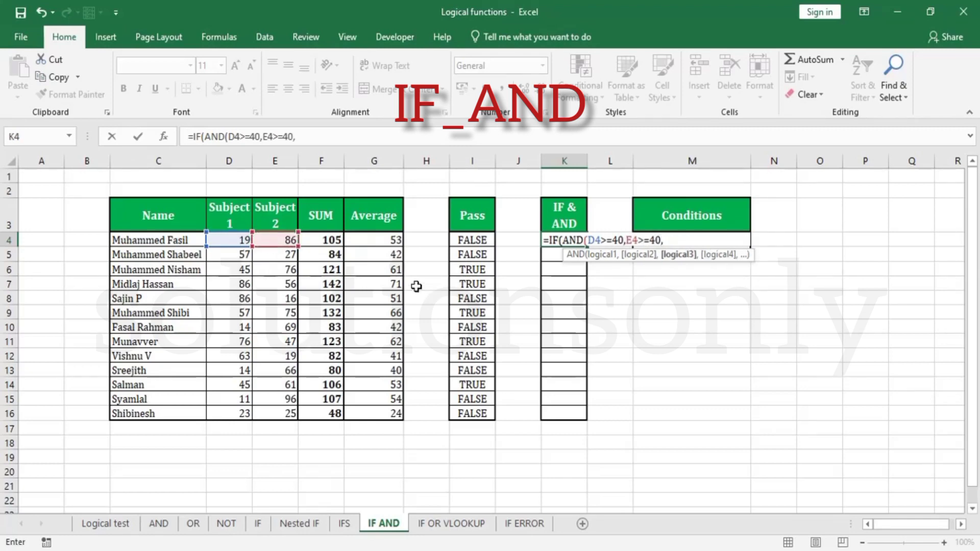
click(386, 244)
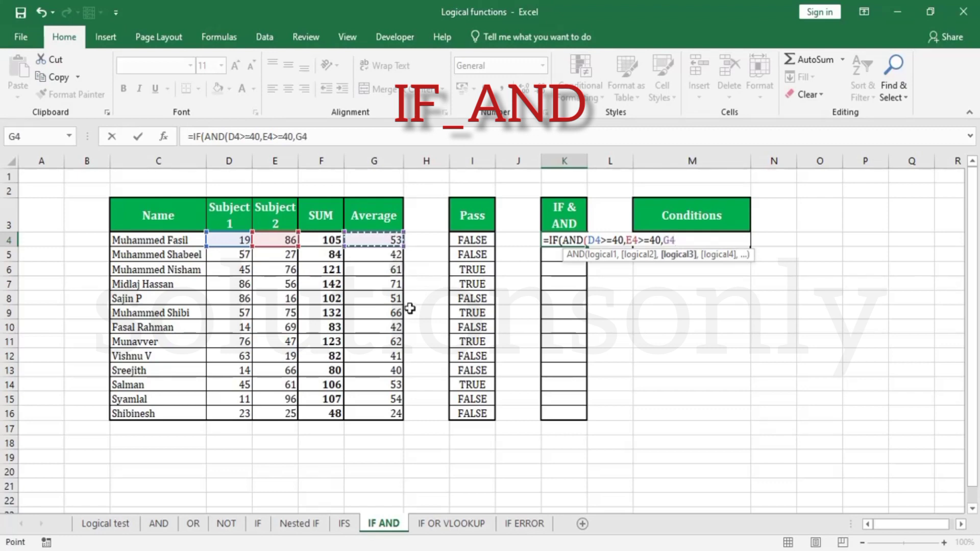
text(>=50)
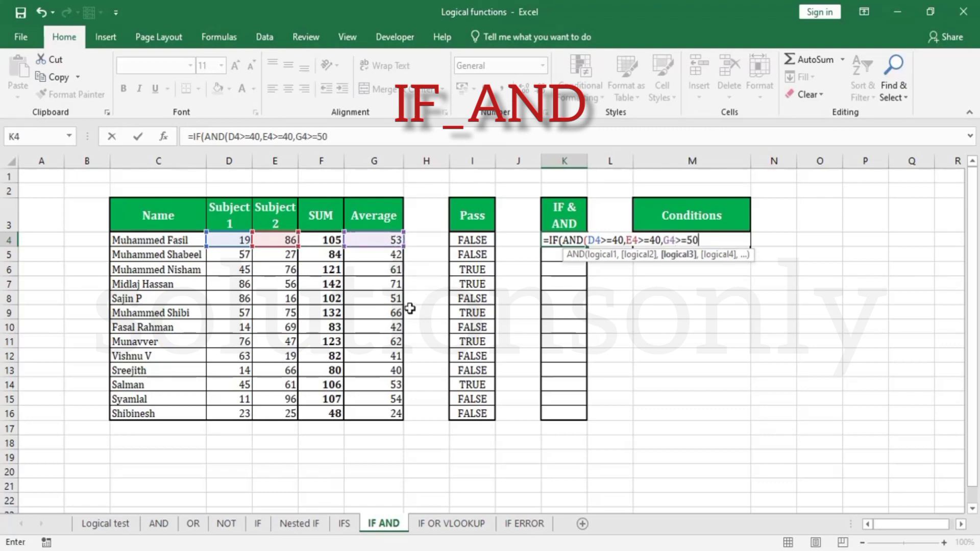
text())
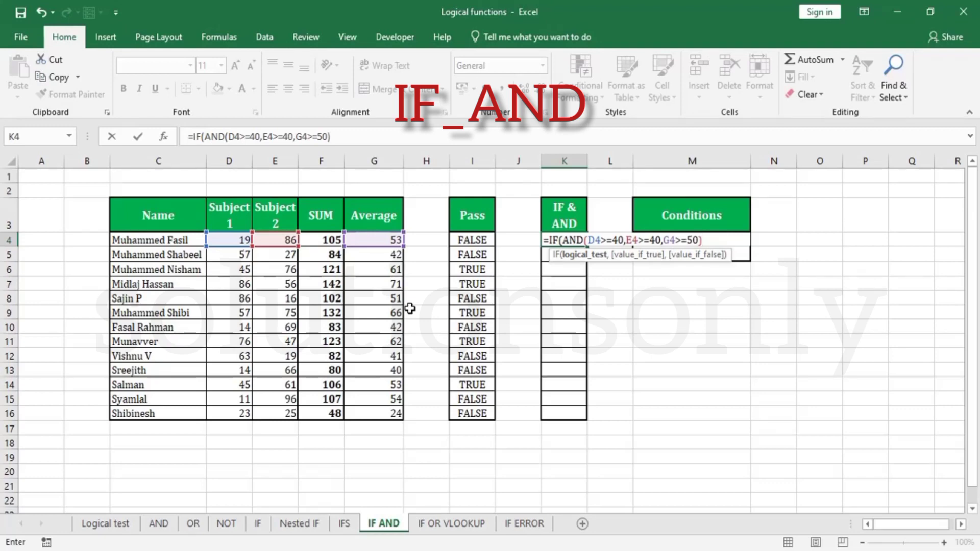
- Complete the K4 formula with =TRUE and the results "Pass" and "Fail", and fill it down to K16
text(=tru)
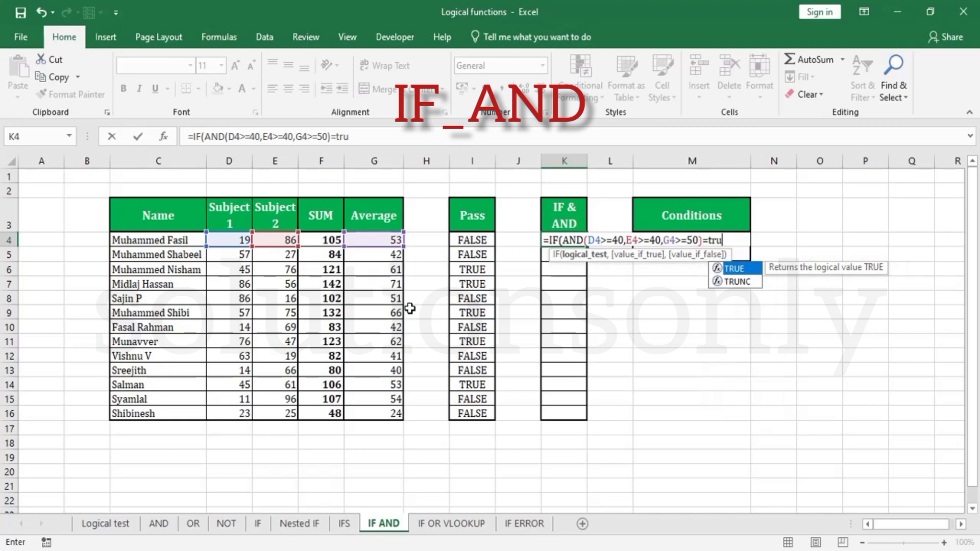
key(Tab)
text(,)
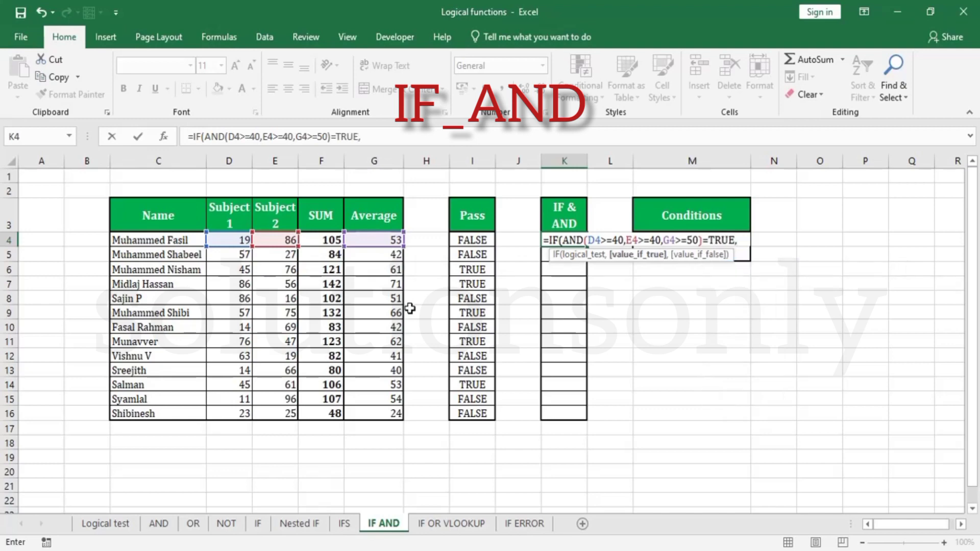
text("Pass",")
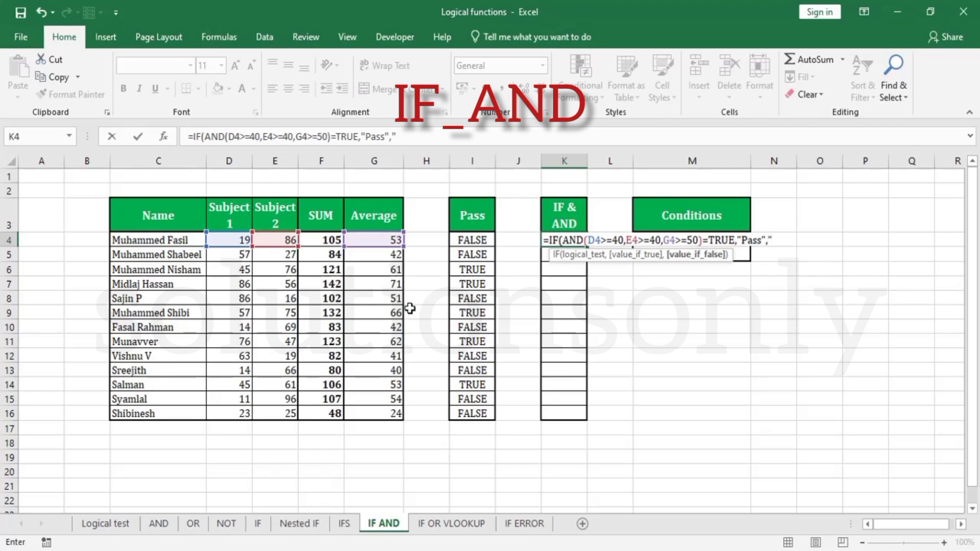
text(Fail"))
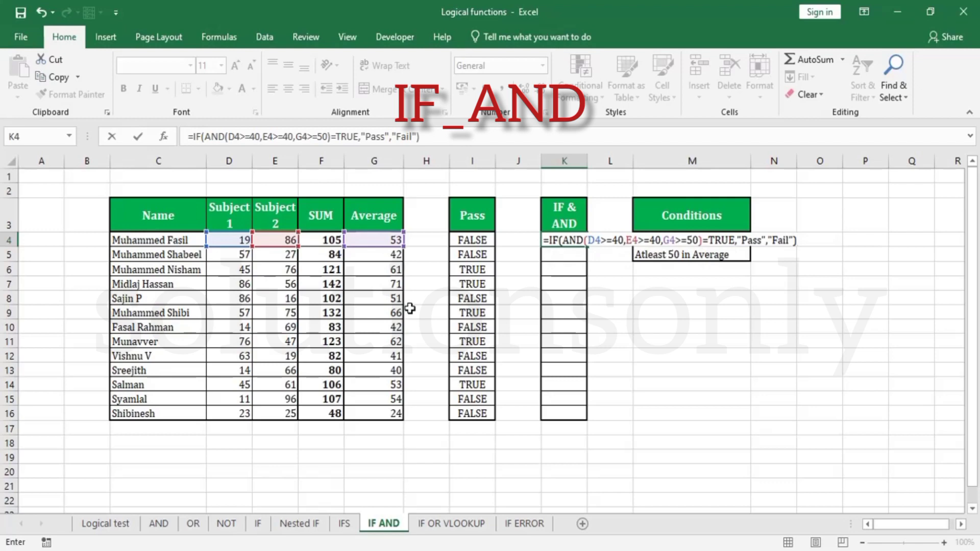
key(Return)
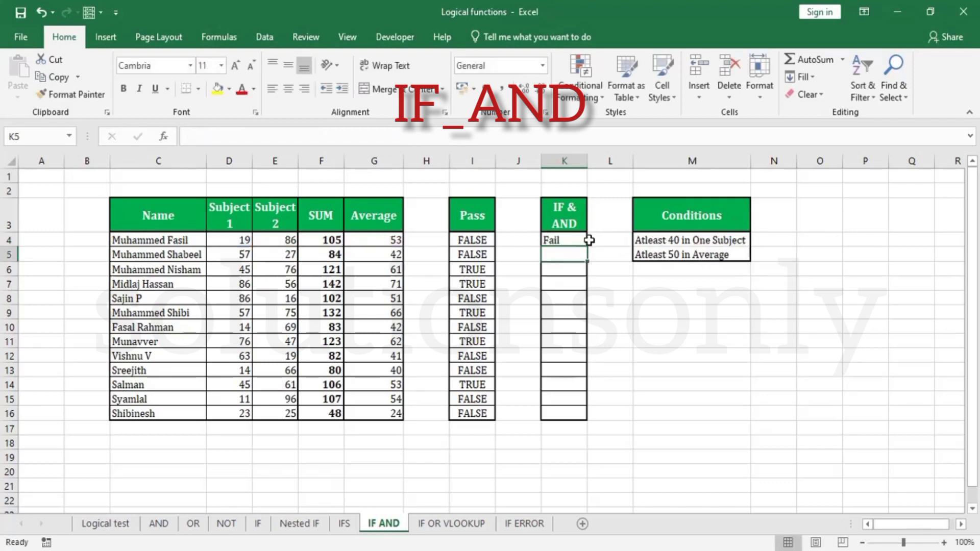
click(580, 241)
drag(588, 248, 573, 415)
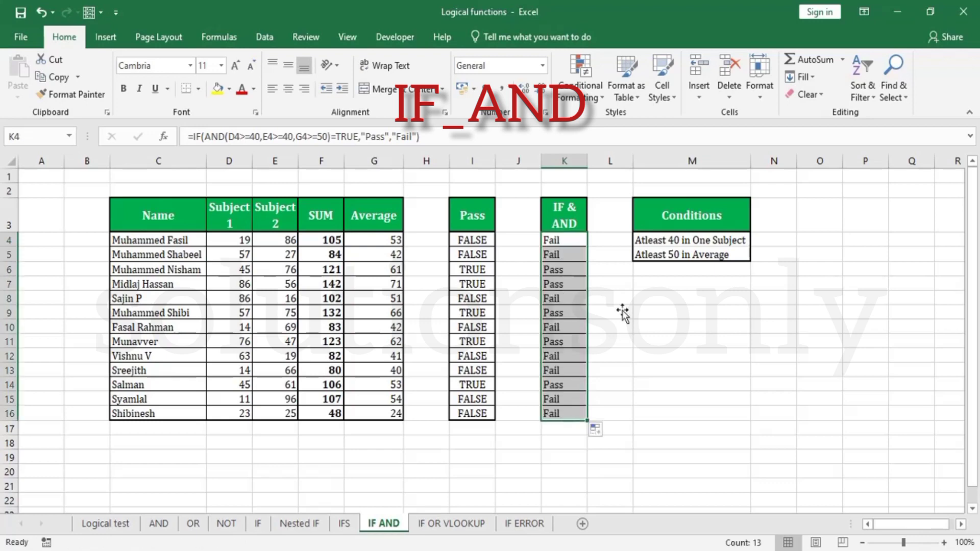
- Compare the AND values in the Pass column with the IF & AND column's results row by row
click(489, 240)
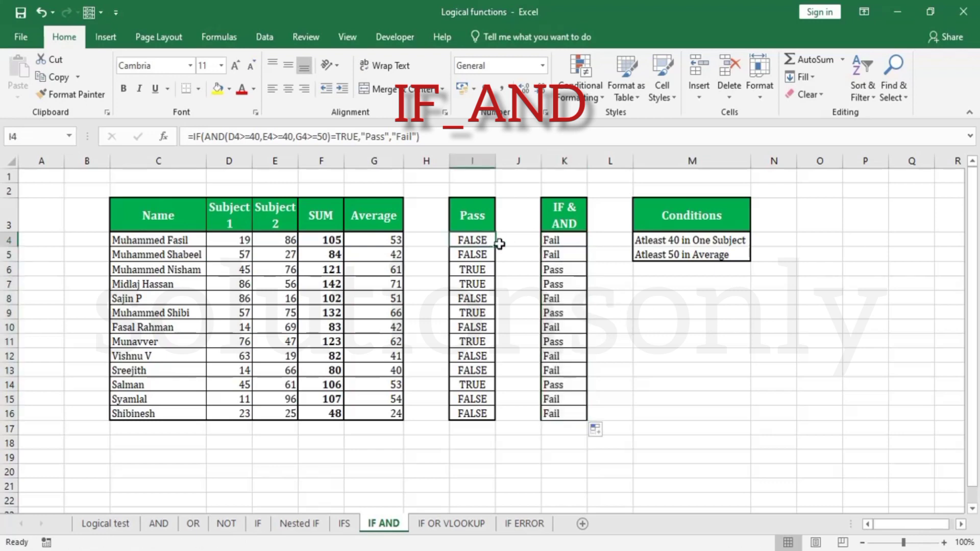
click(573, 244)
click(477, 256)
click(480, 269)
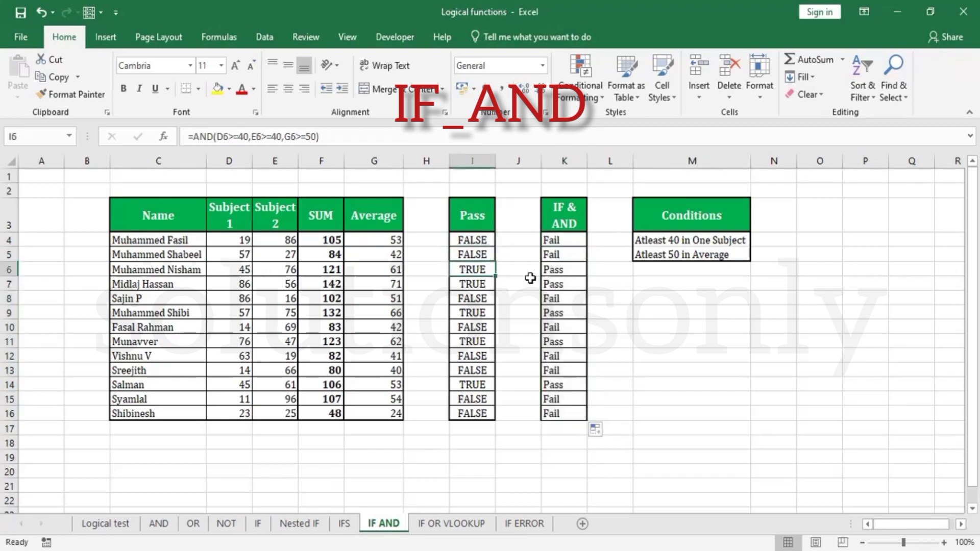
click(564, 271)
click(482, 285)
click(484, 325)
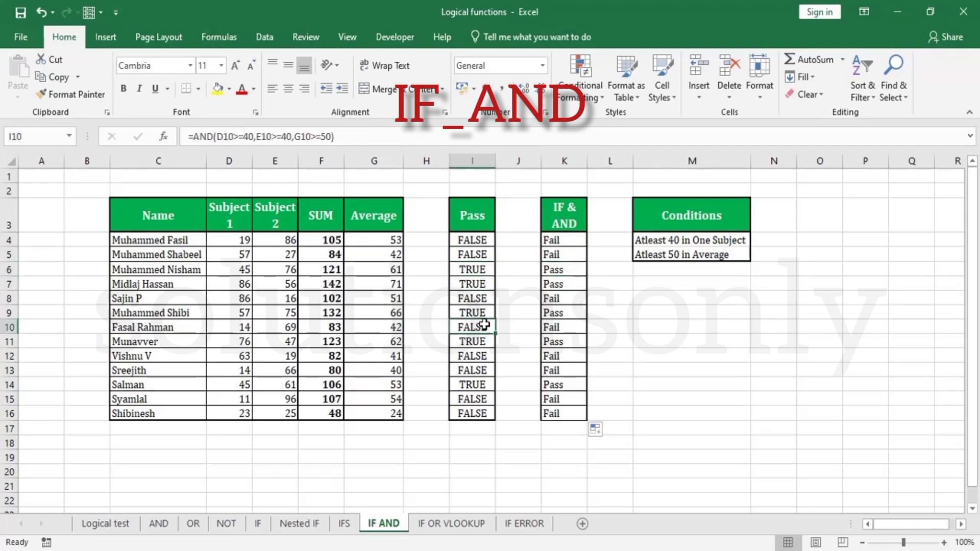
click(571, 338)
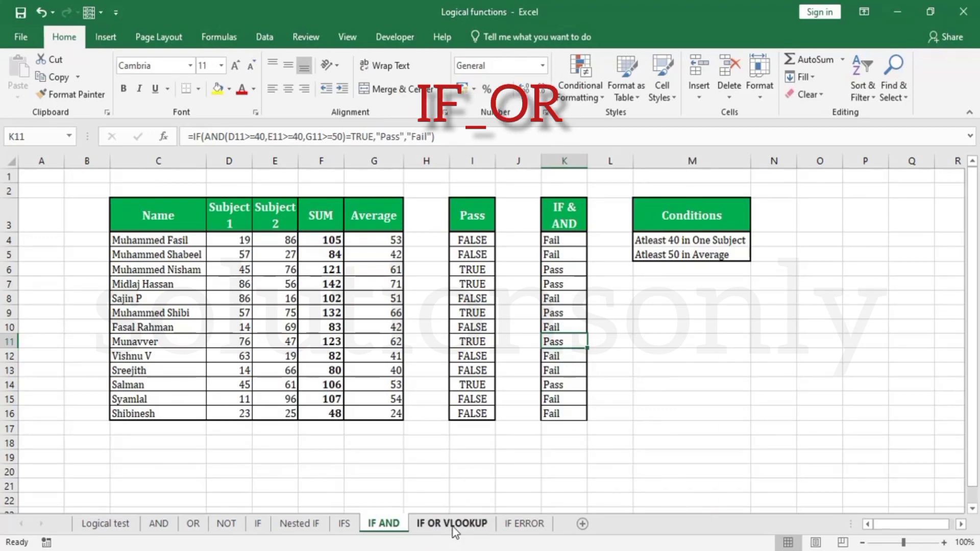
- Open the IF OR VLOOKUP sheet and select K4, the first cell of the IF & OR column
click(452, 527)
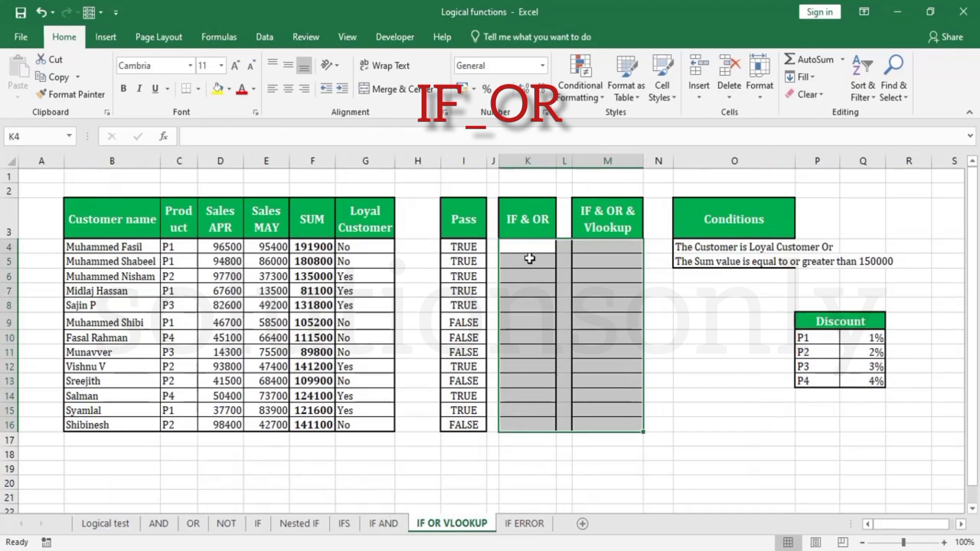
click(528, 248)
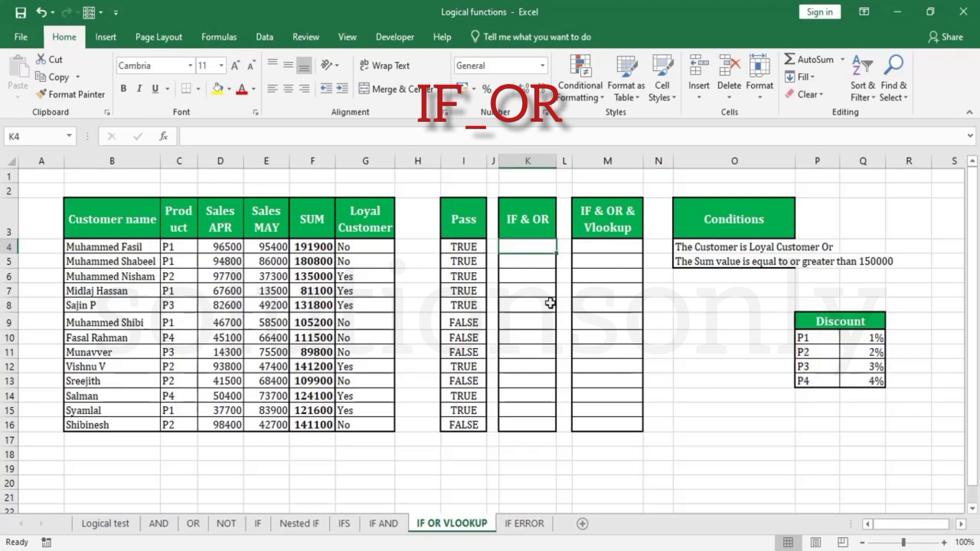
text(=if)
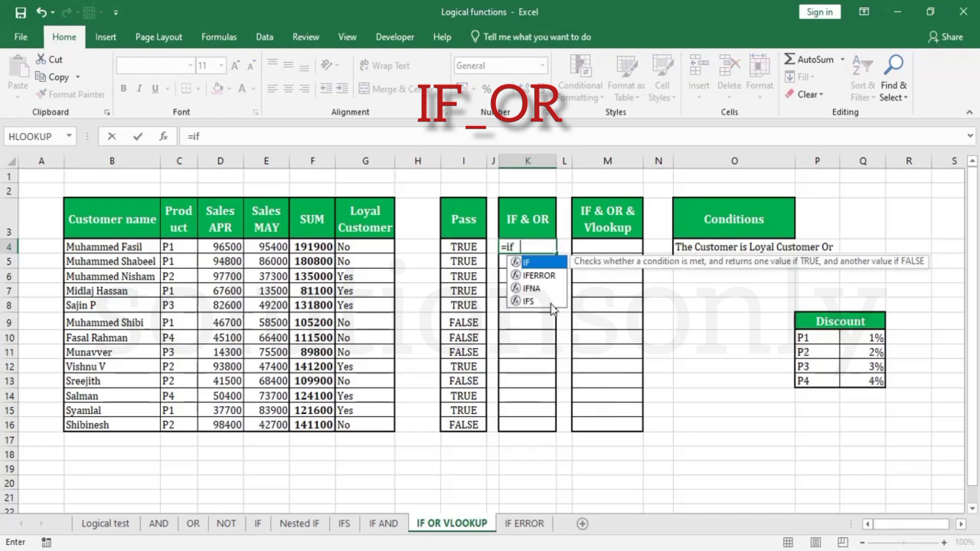
key(Tab)
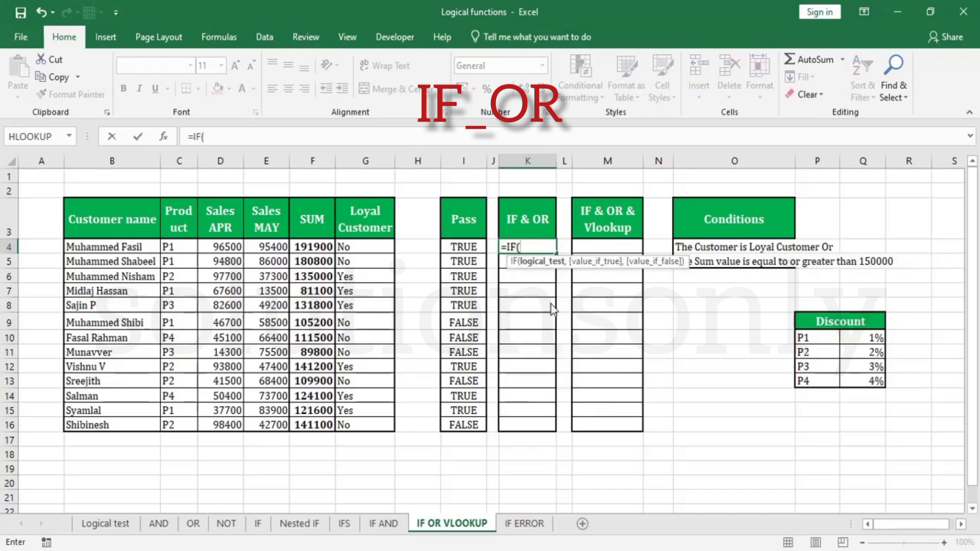
click(465, 247)
text(=tru)
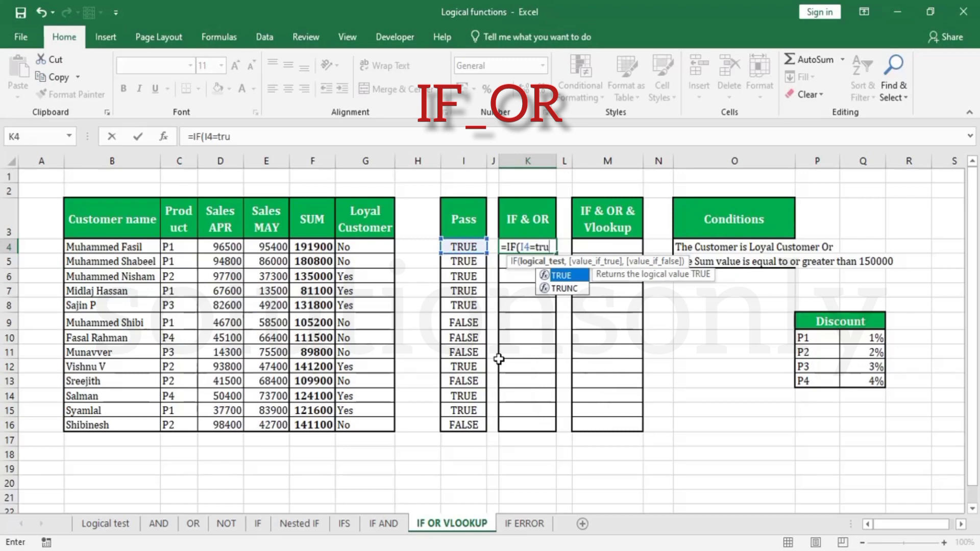
key(Tab)
key(Escape)
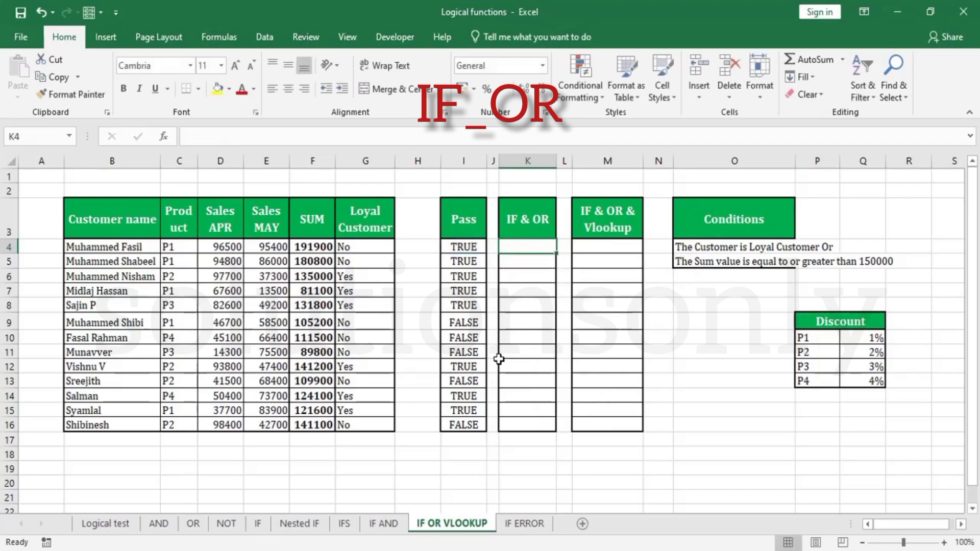
- Start an IF formula in K4 with a nested OR testing F4>=150000 and G4="Yes", and close the OR
text(=if)
key(Tab)
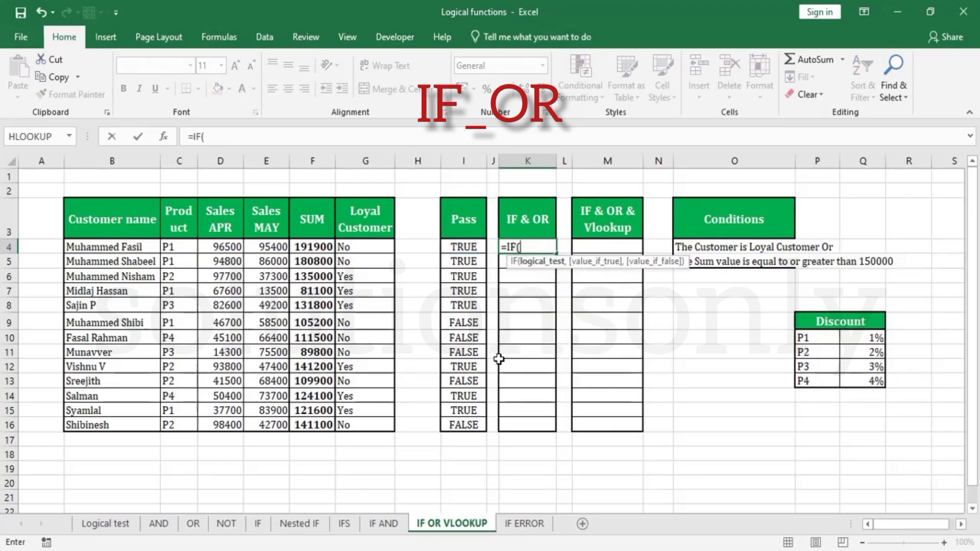
text(or)
key(Tab)
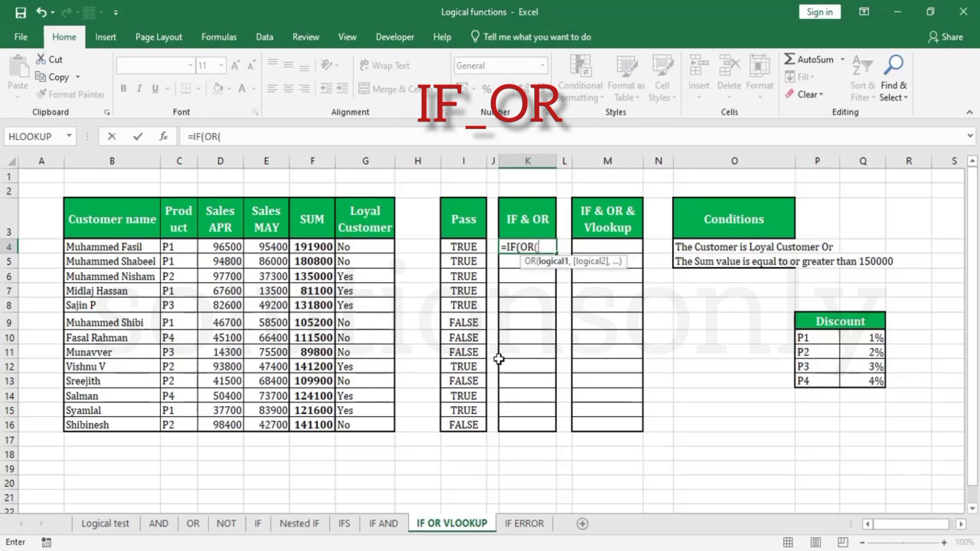
click(315, 249)
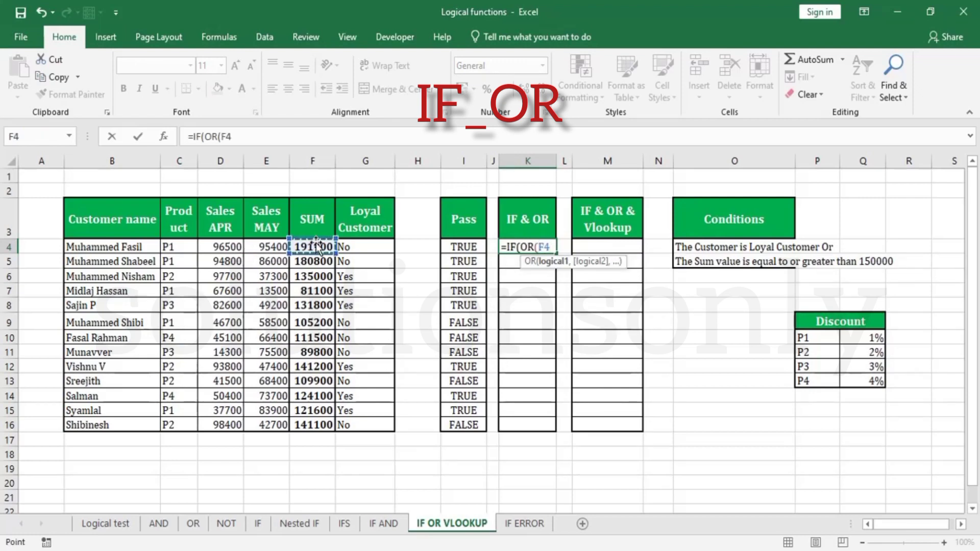
text(>=15)
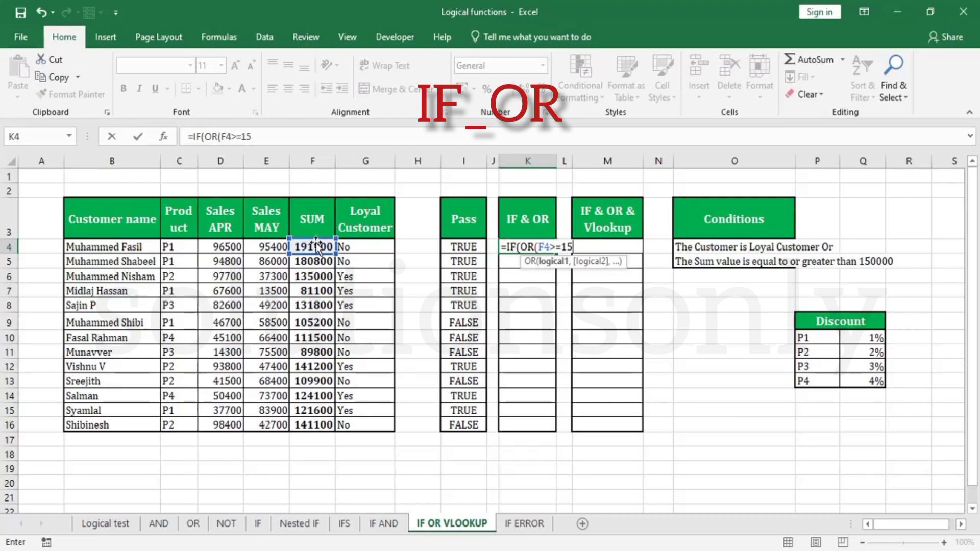
text(0000,)
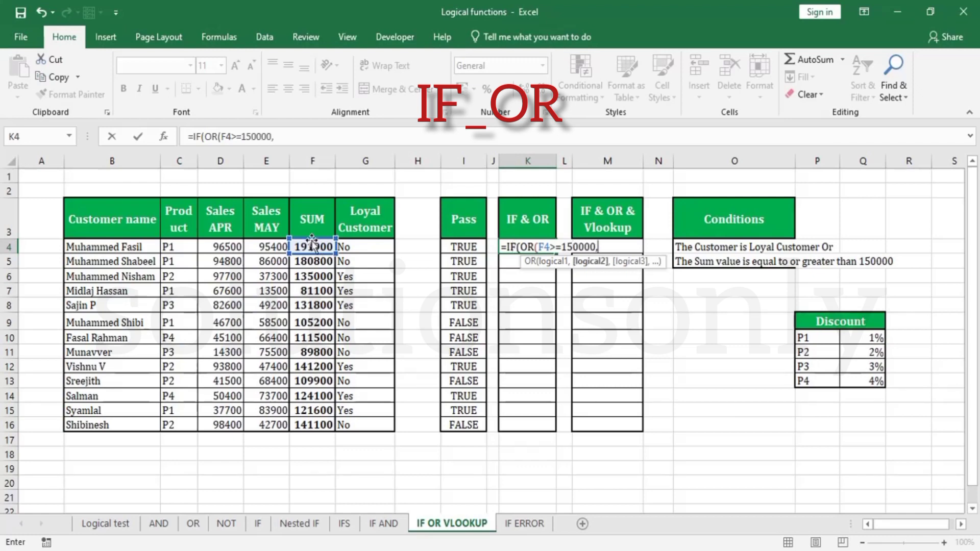
click(352, 250)
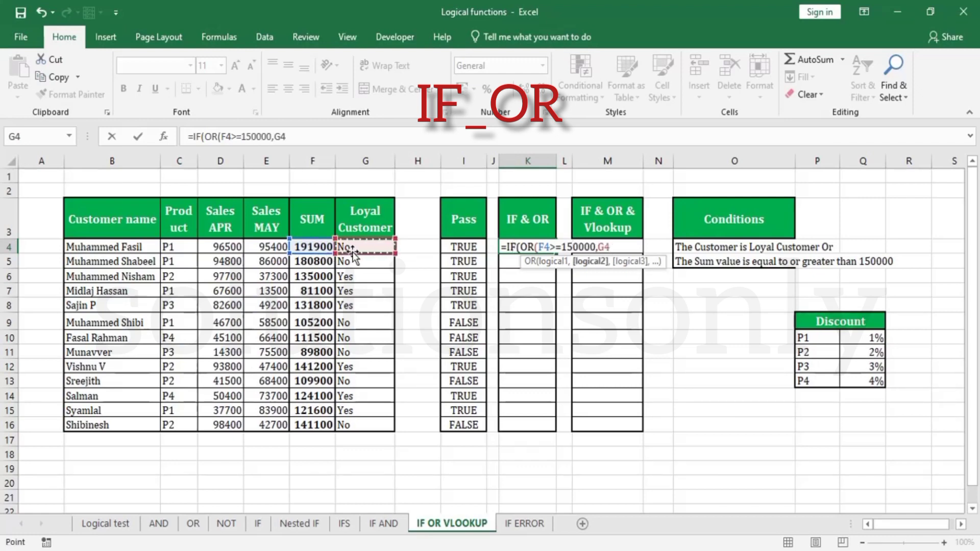
text(="Yes"))
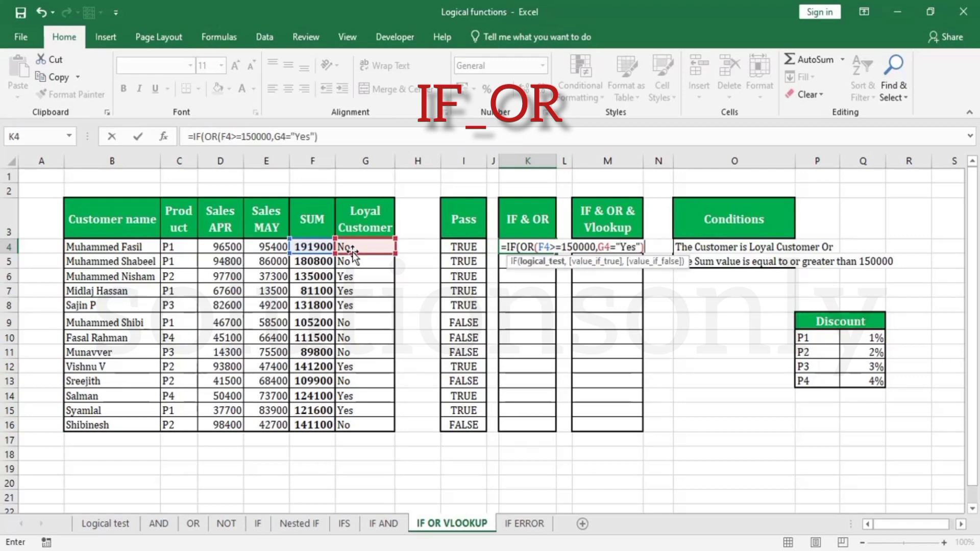
- Complete the K4 formula with =TRUE and the results "Eligible" and "Not eligible", and fill it down to K16
text(=TRUE,"E)
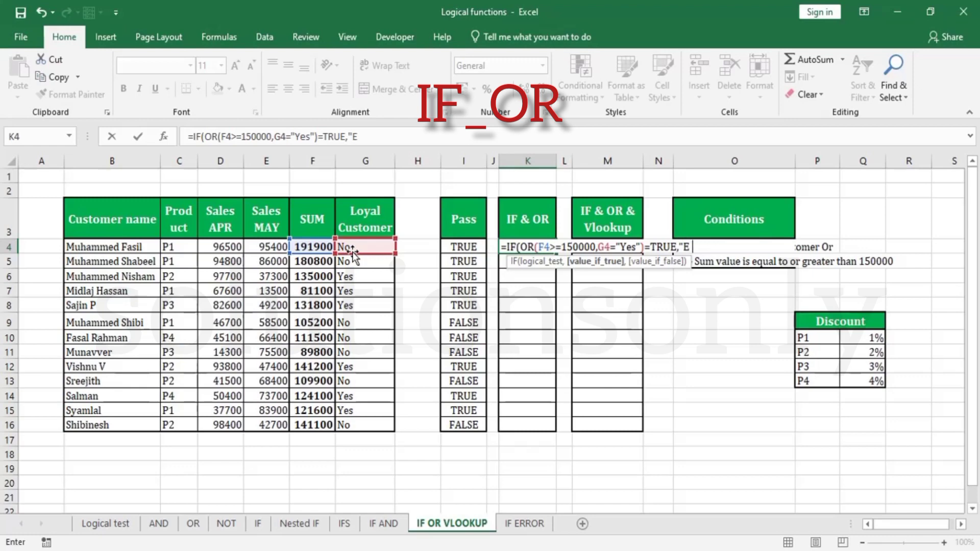
text(ligible",)
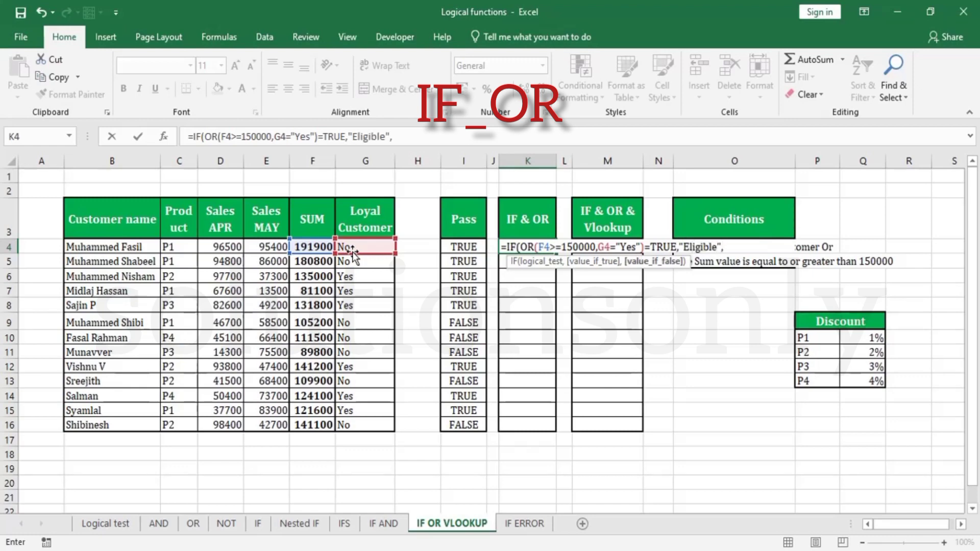
text("Not eligible)
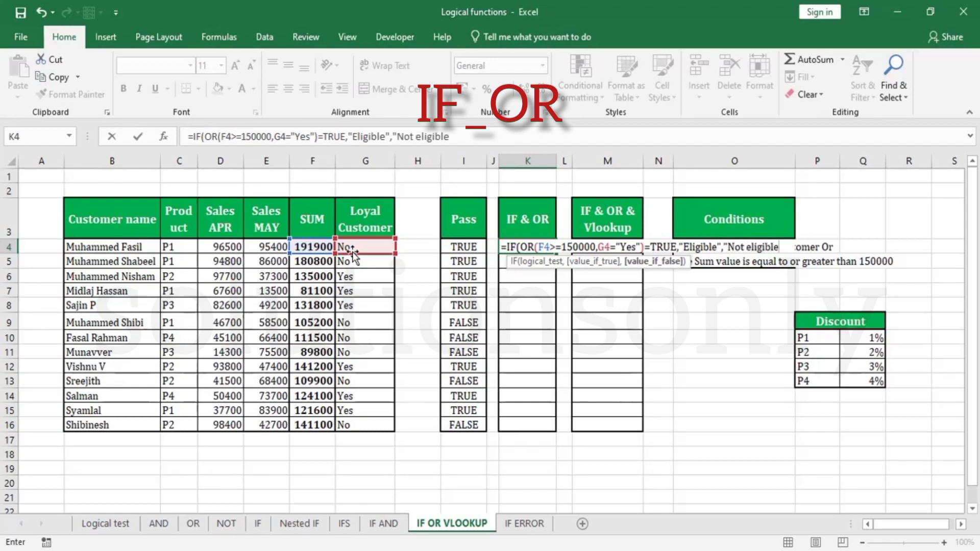
text("))
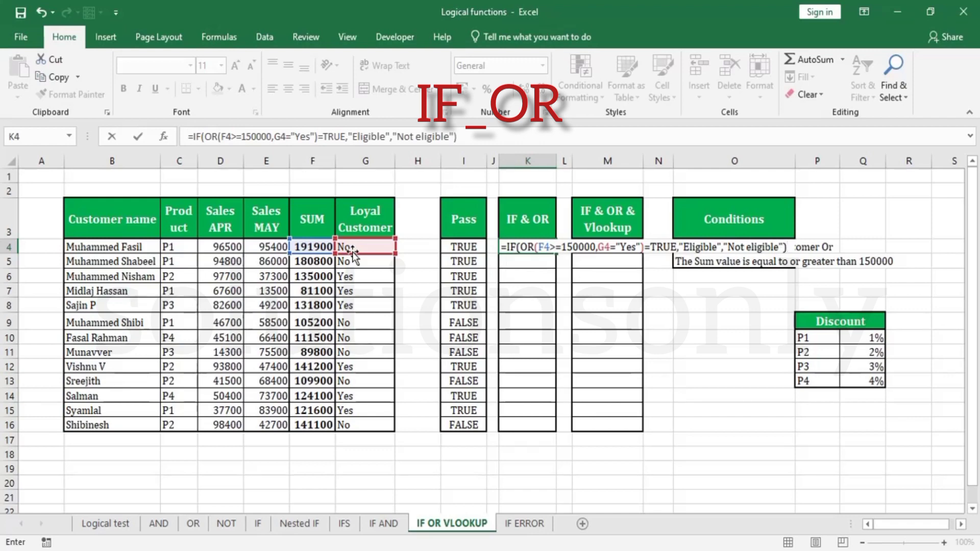
key(Return)
click(527, 247)
double_click(556, 254)
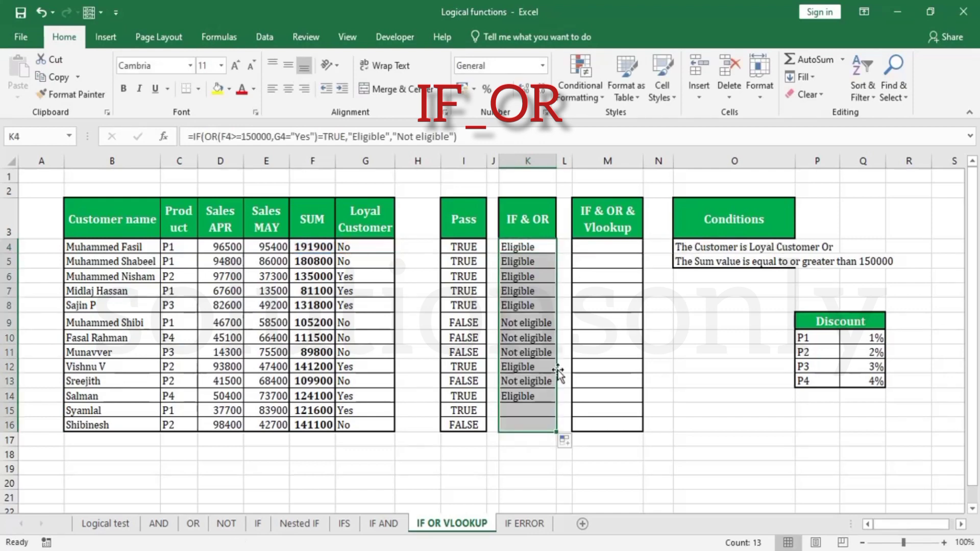
- Compare the OR values in the Pass column with the IF & OR column's results row by row
click(524, 266)
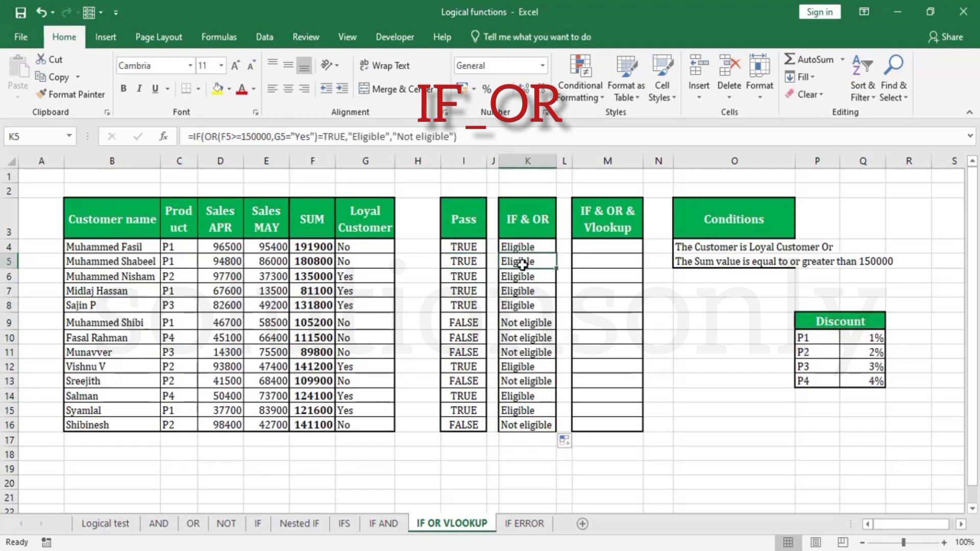
click(469, 277)
click(528, 290)
click(474, 307)
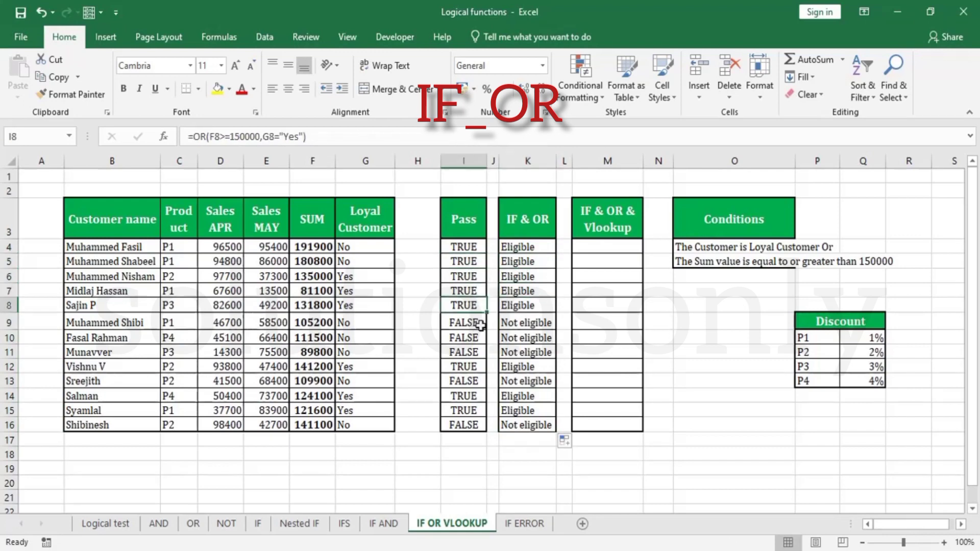
click(479, 325)
click(531, 324)
click(529, 338)
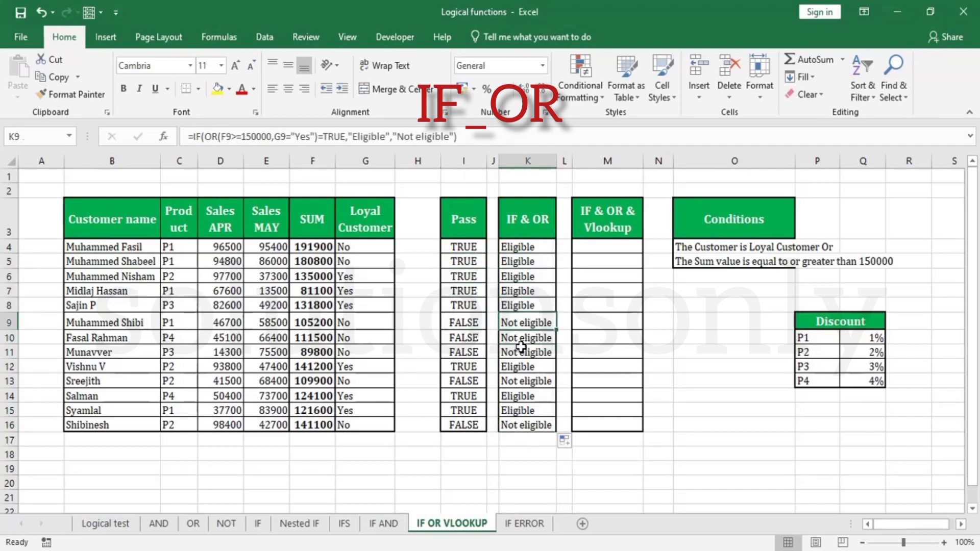
click(523, 350)
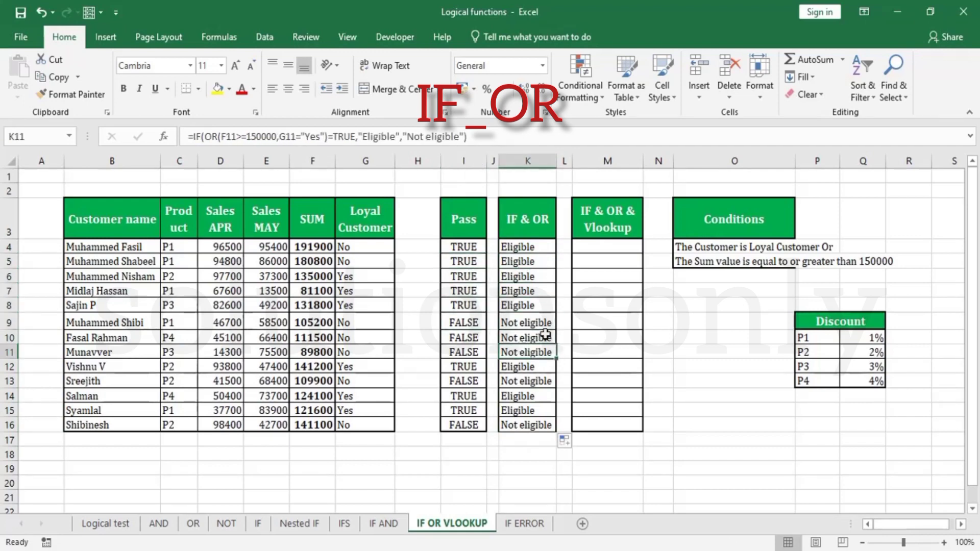
- Examine the empty IF & OR & Vlookup column, the Discount table and the product code in C4
click(610, 249)
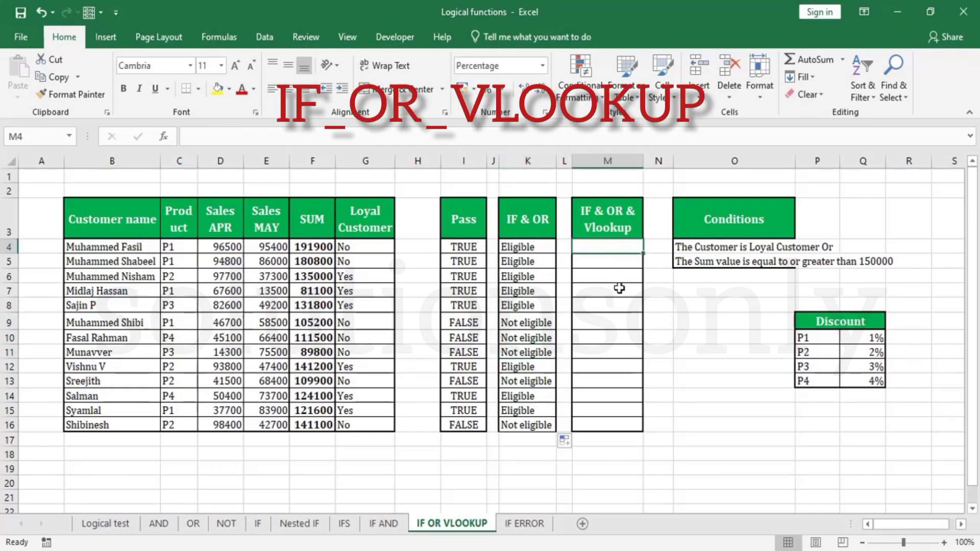
click(836, 323)
click(829, 351)
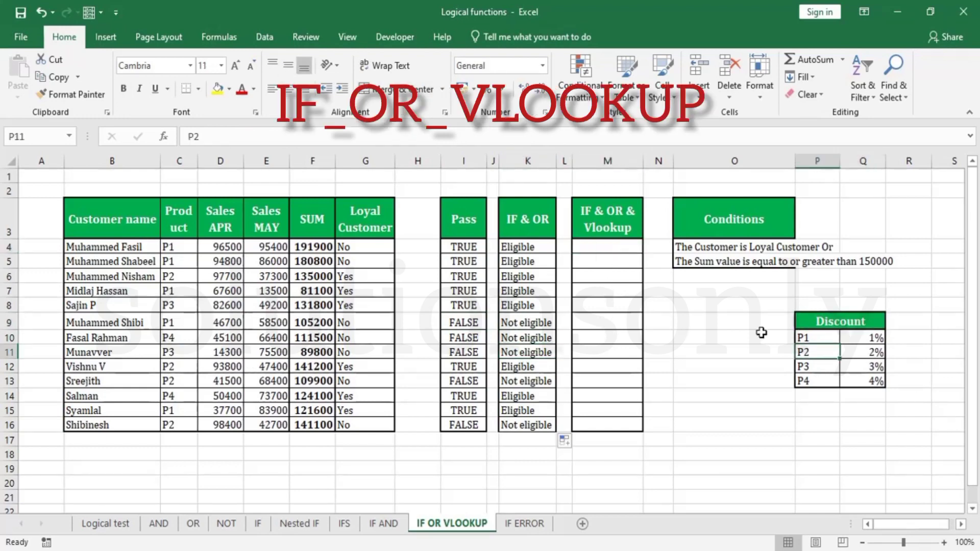
click(177, 249)
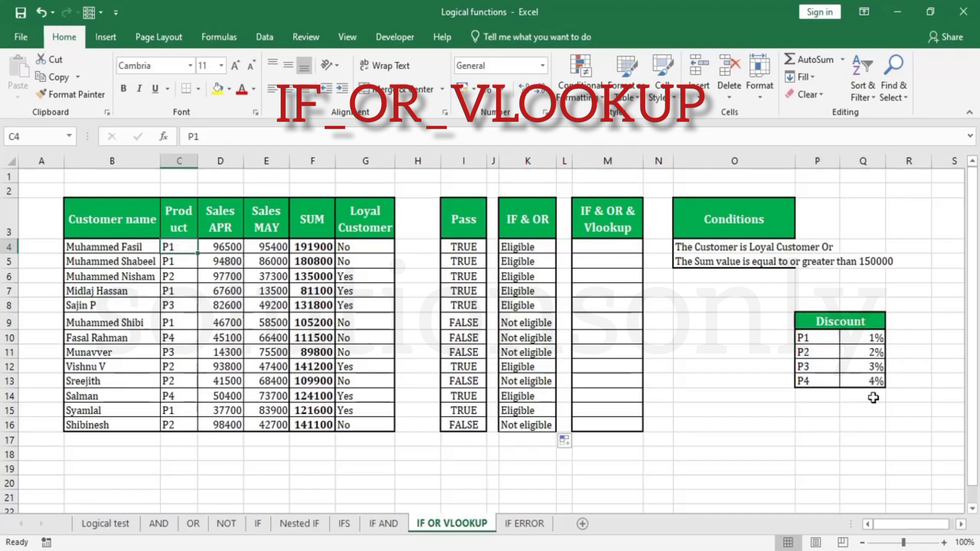
- Start an IF formula in M4 with the logical test OR(F4>=150000,G4="yes")=TRUE
click(873, 380)
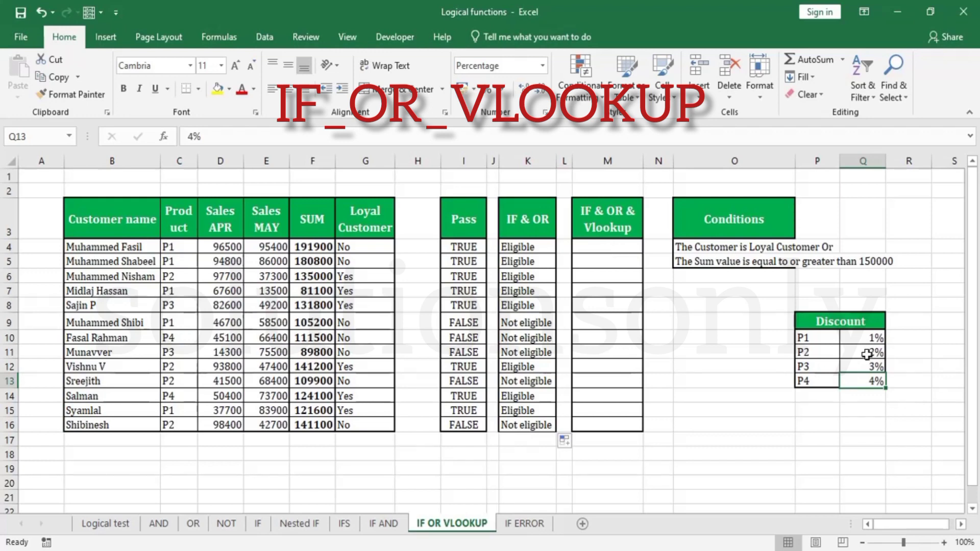
click(632, 250)
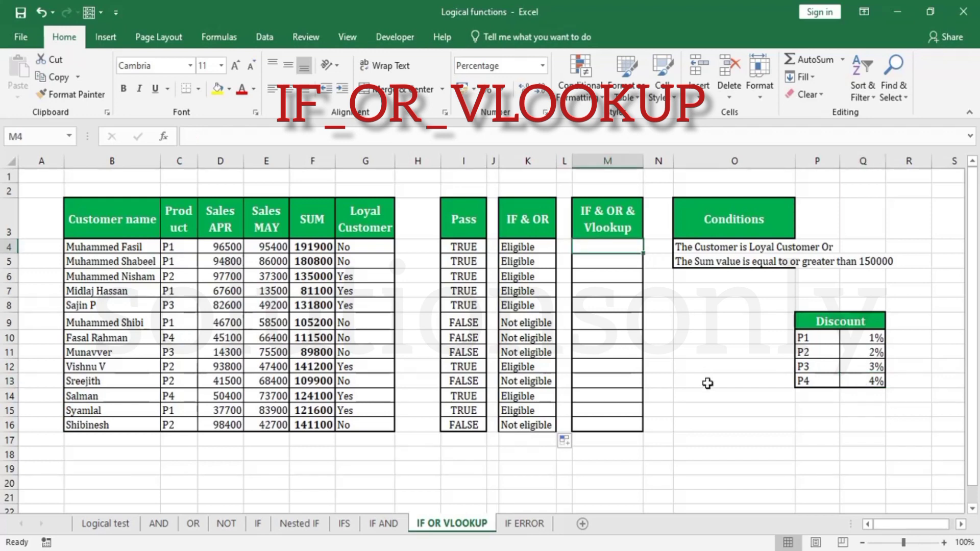
text(=IF()
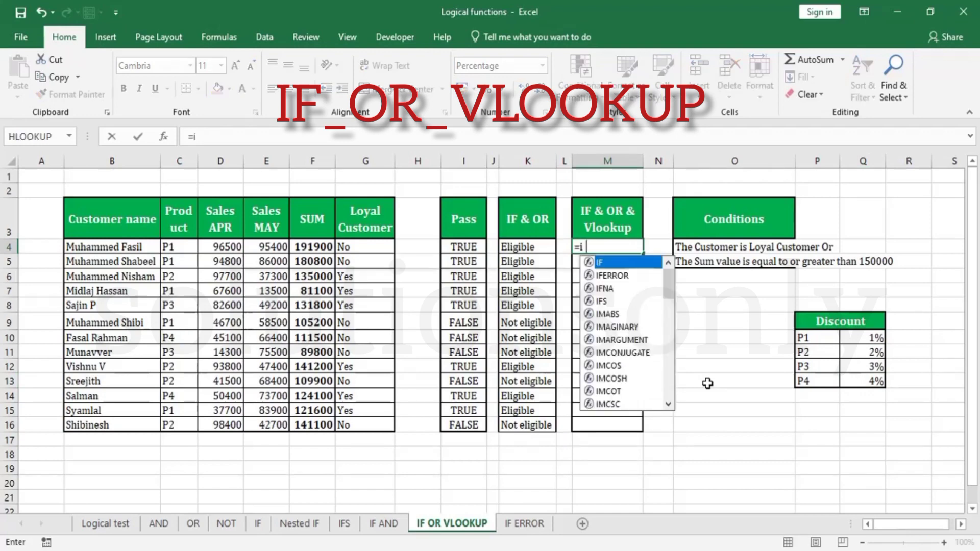
text(r)
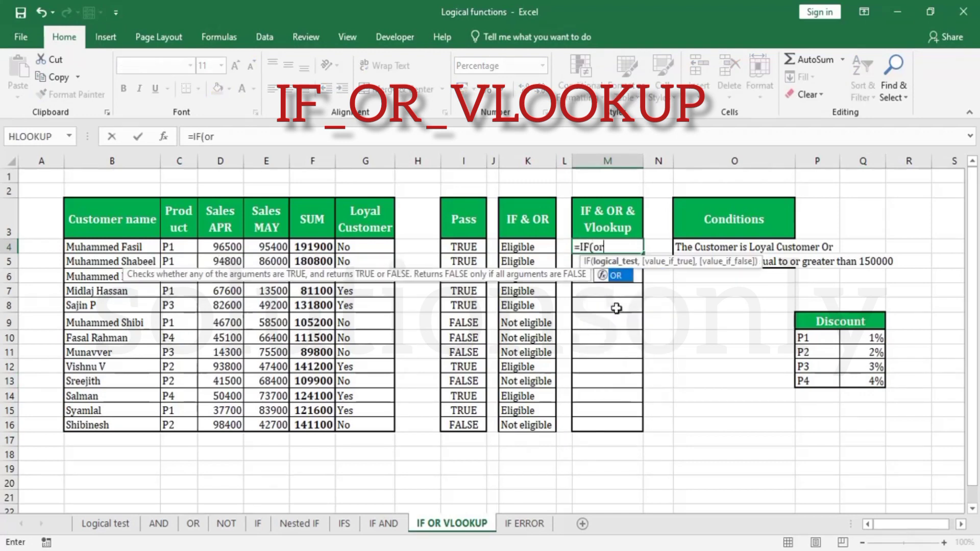
key(Tab)
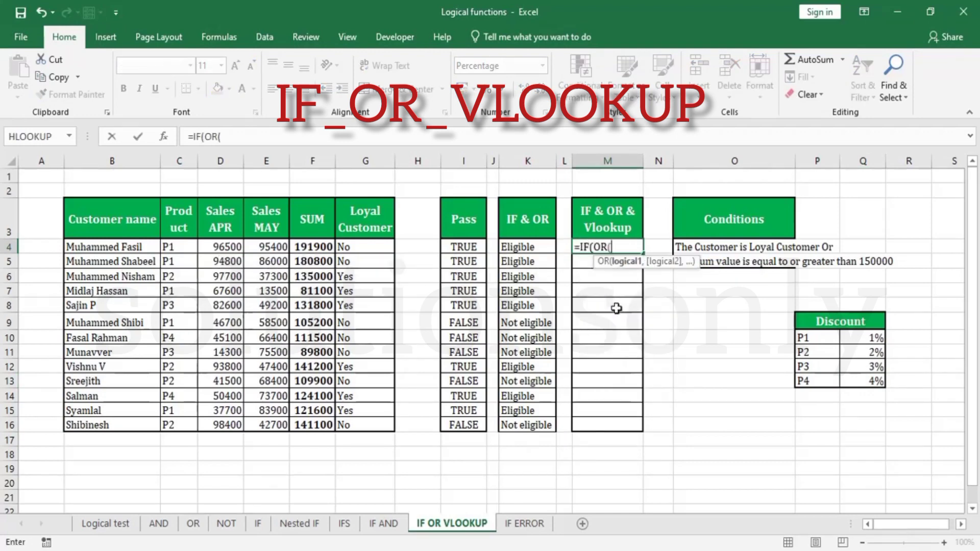
click(311, 245)
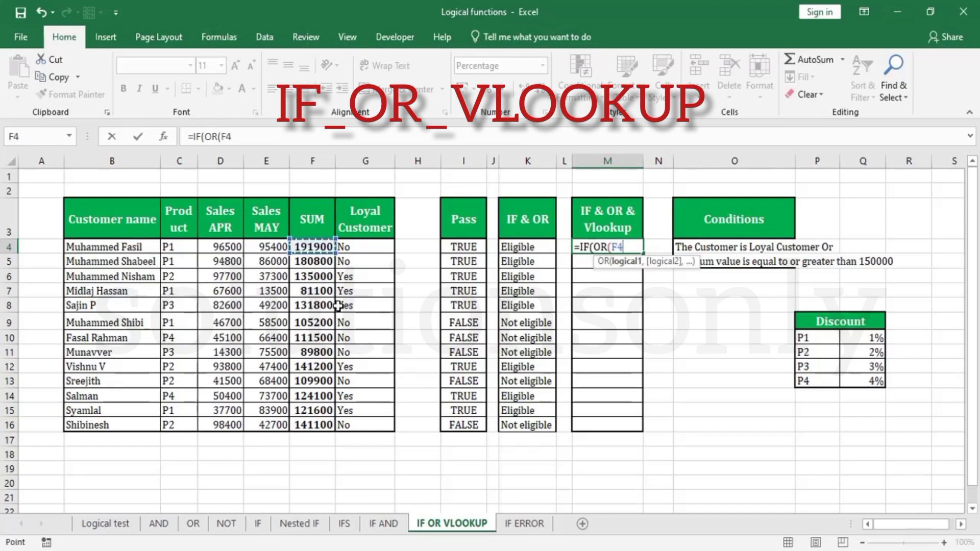
text(>=150)
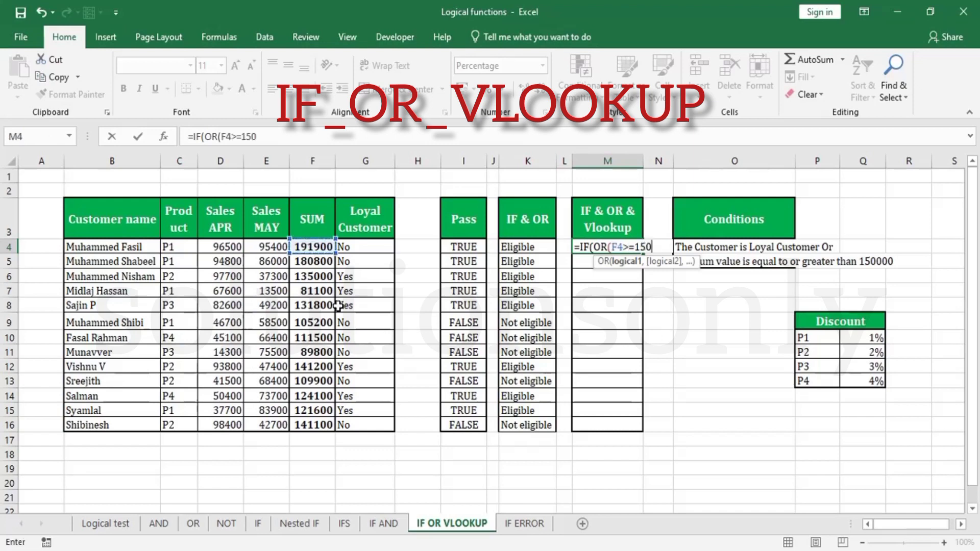
text(00,)
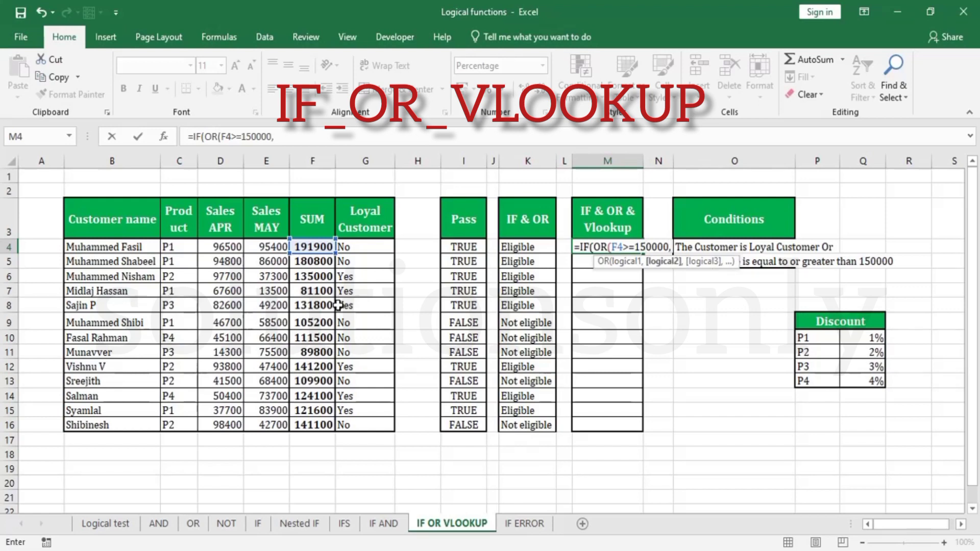
click(345, 246)
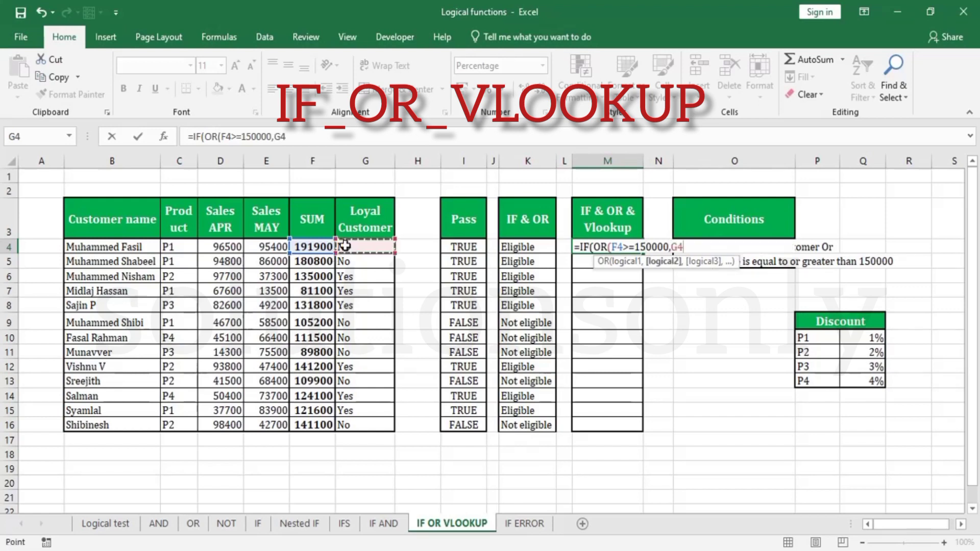
text(="ye)
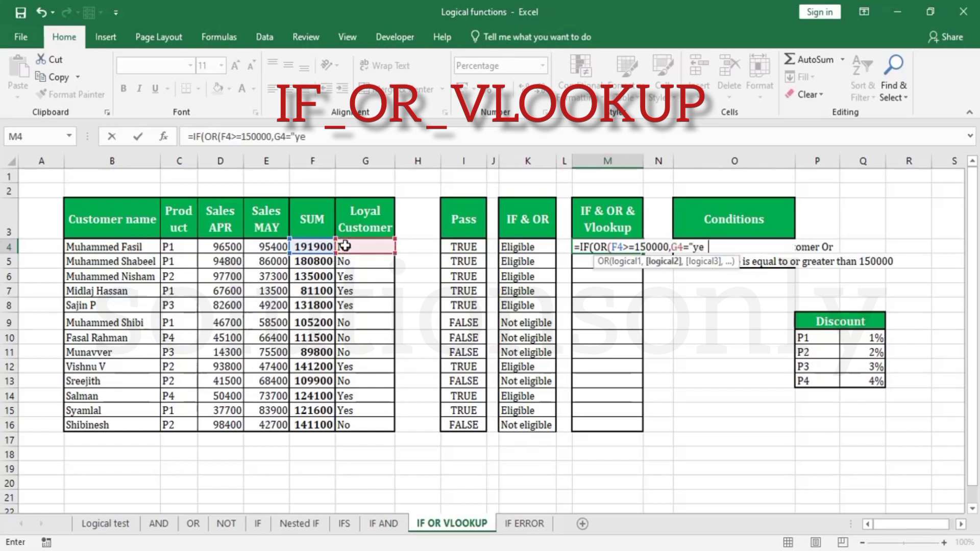
text(s"))
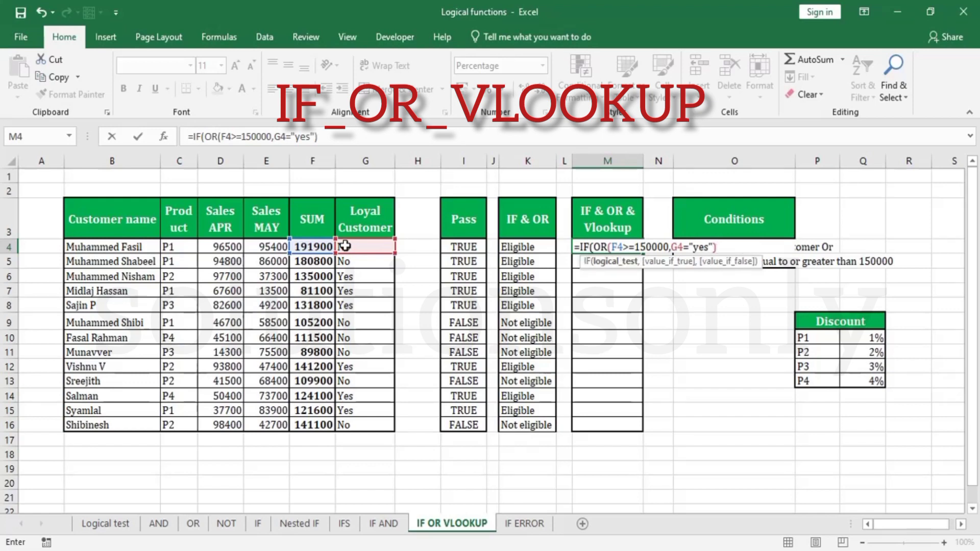
text(=TRUE,)
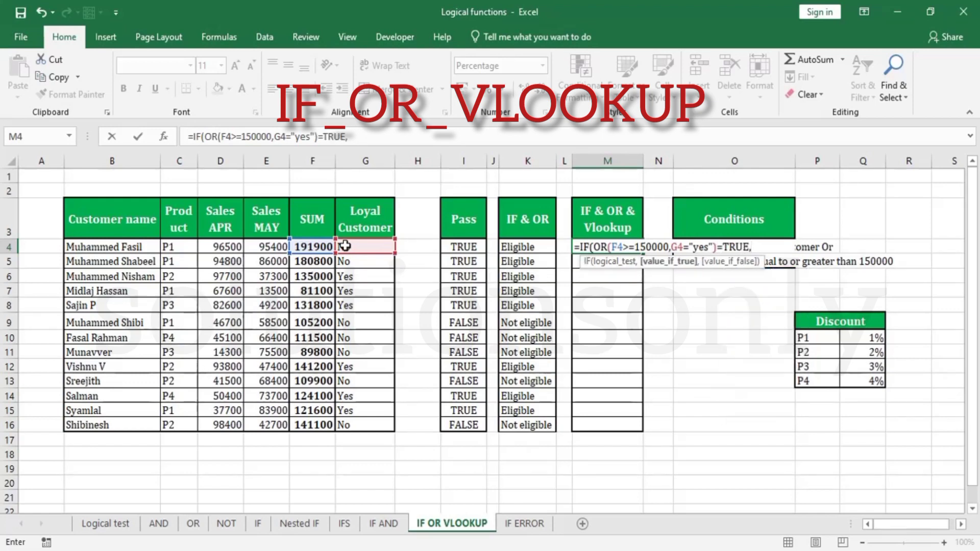
- Add VLOOKUP(C4,$P$10:$Q$13,2,0) as the true result of the M4 formula to fetch the product's discount
text(vlo)
key(Tab)
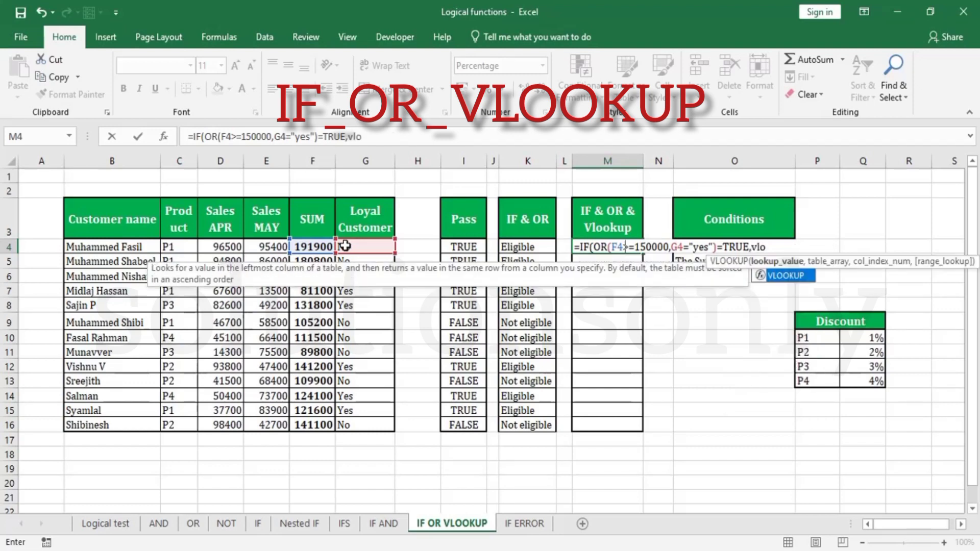
click(183, 247)
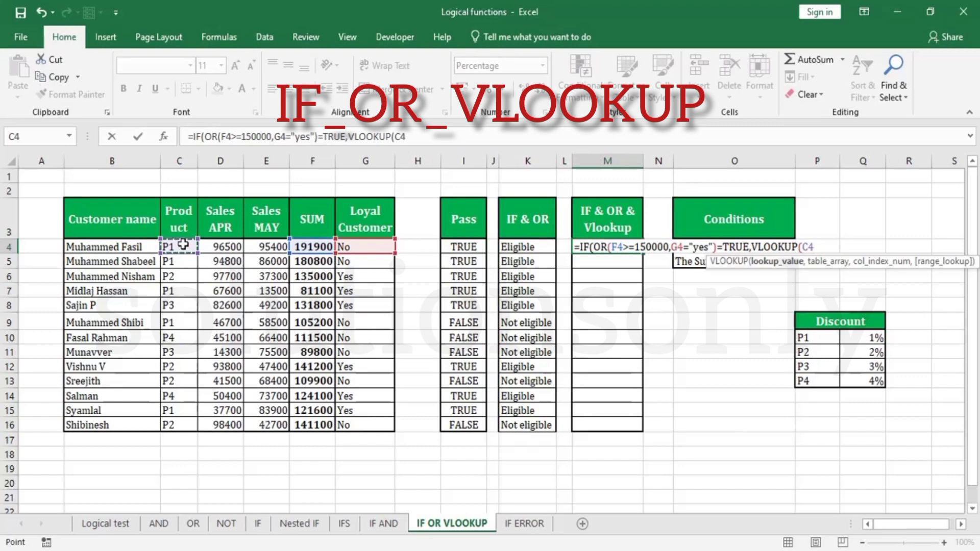
text(,)
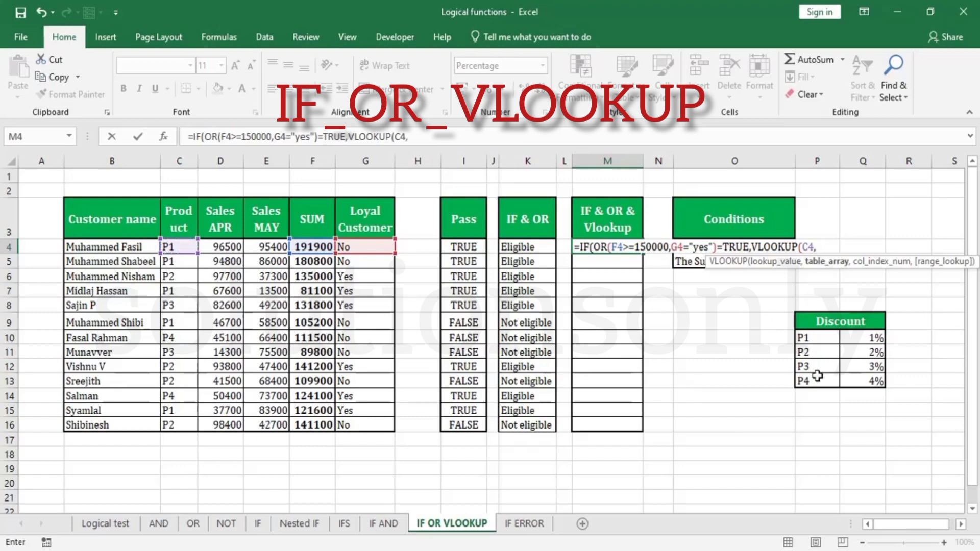
drag(817, 339, 874, 385)
key(F4)
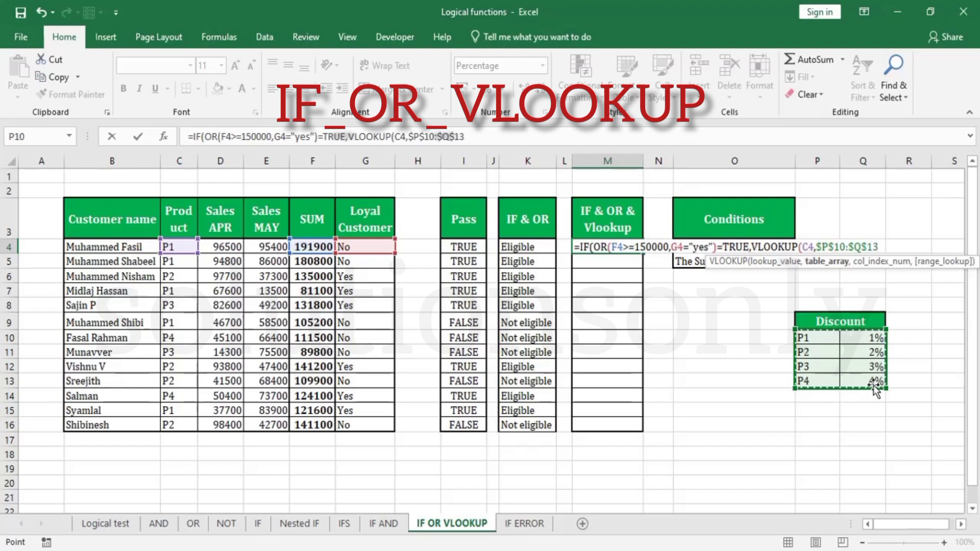
text(, )
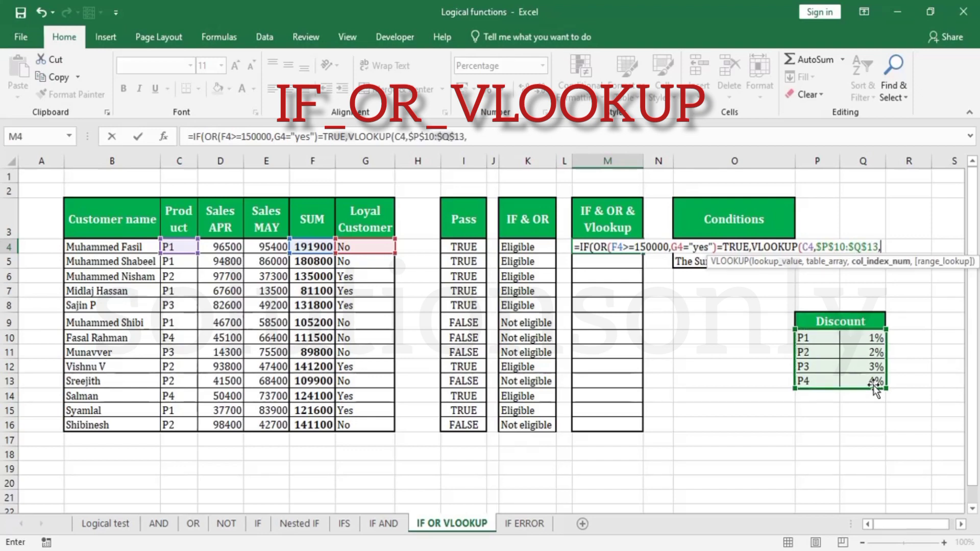
text(2,)
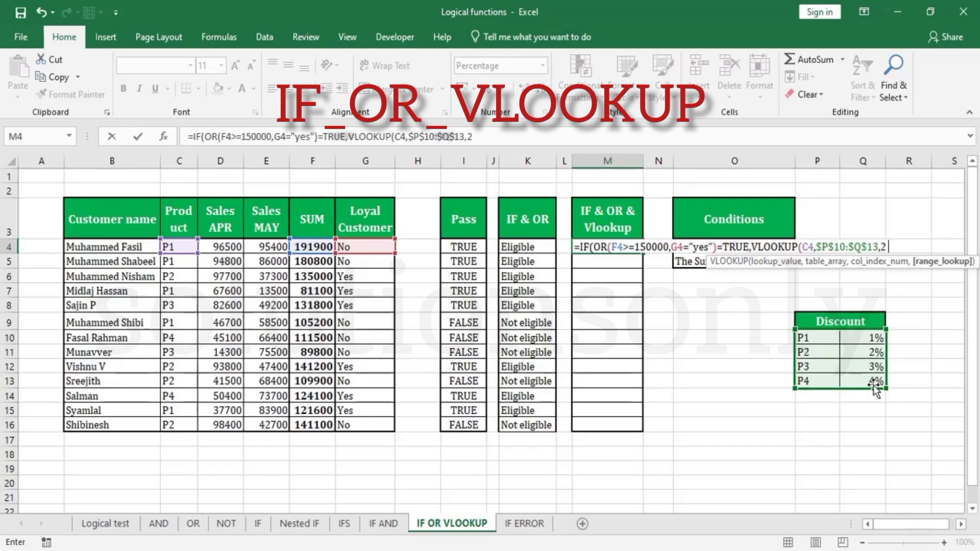
text(0)))
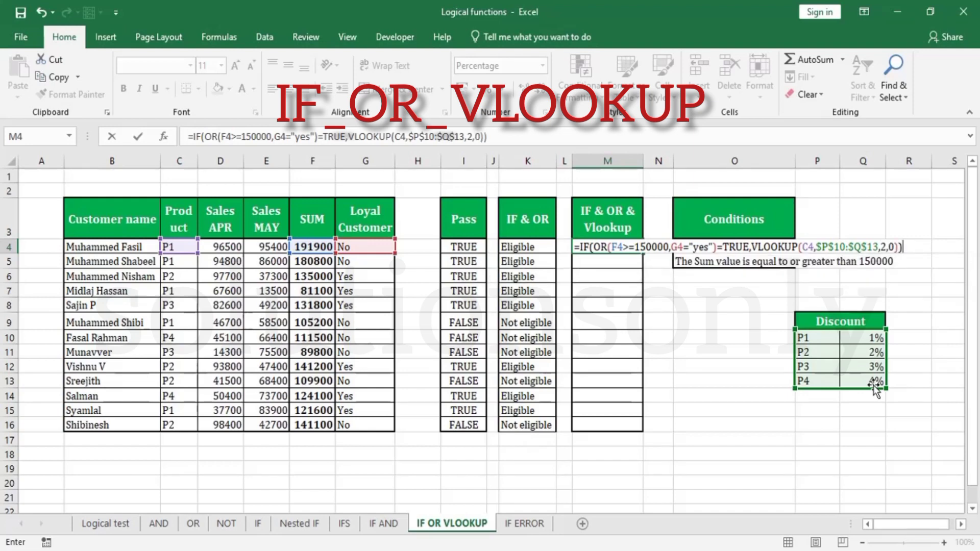
- Complete the M4 formula with an empty string "" as the false result and fill it down to M16
key(BackSpace)
key(BackSpace)
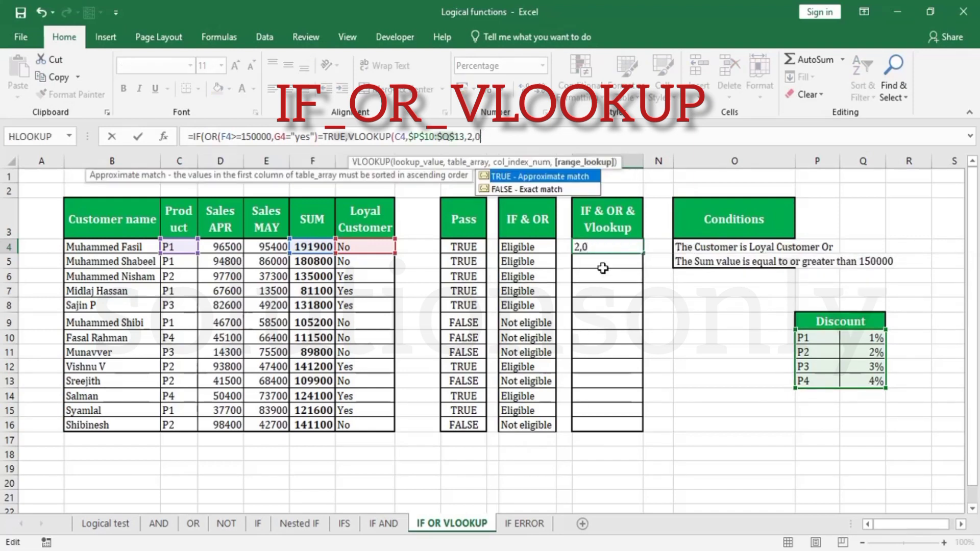
text(),)
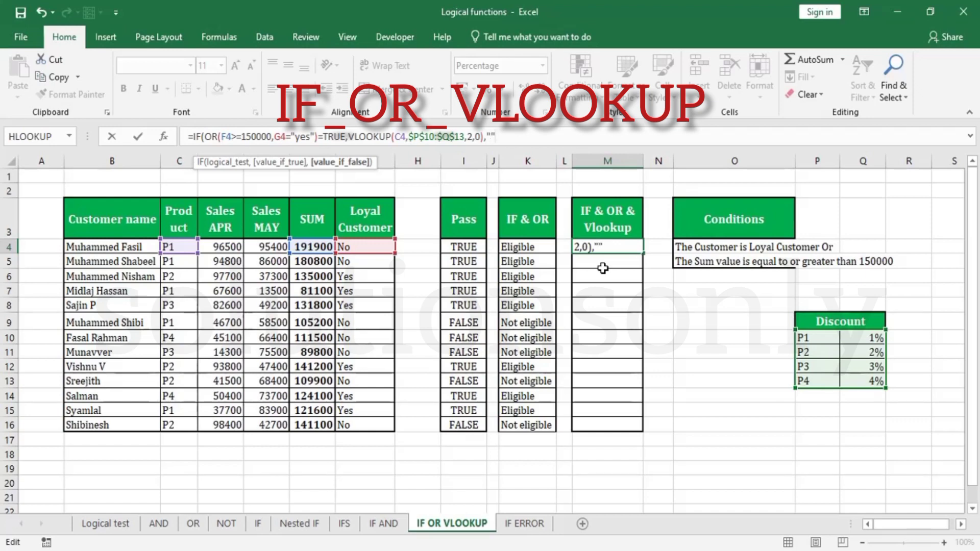
text())
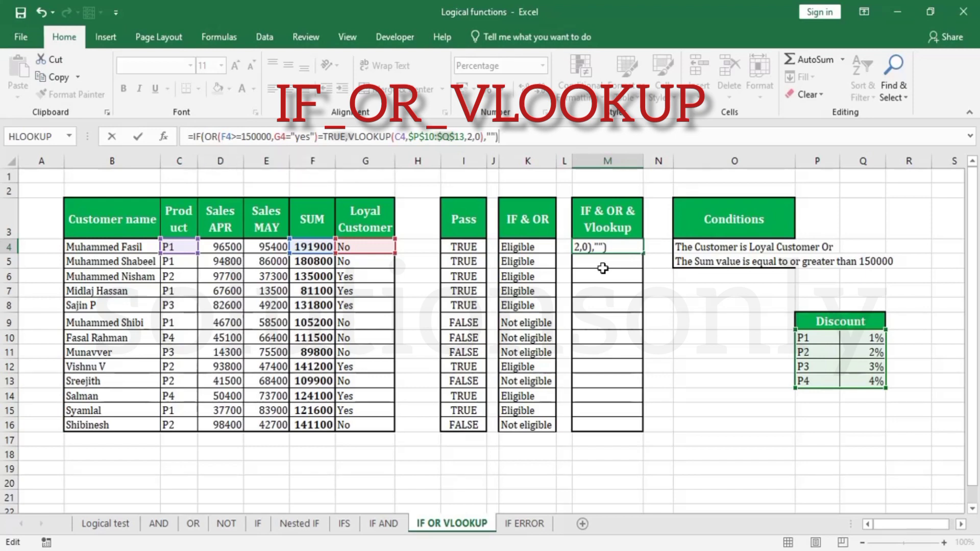
key(Return)
click(612, 250)
drag(642, 254, 648, 419)
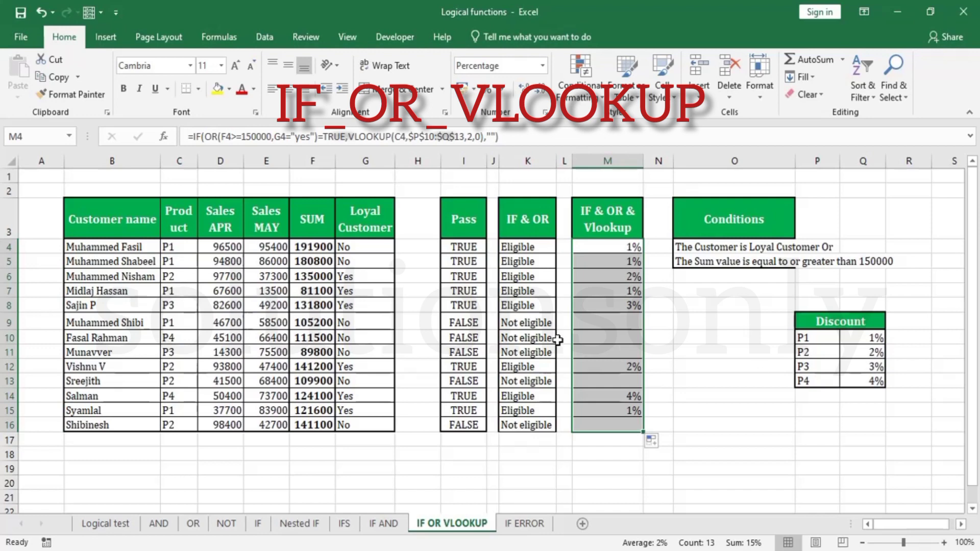
click(637, 381)
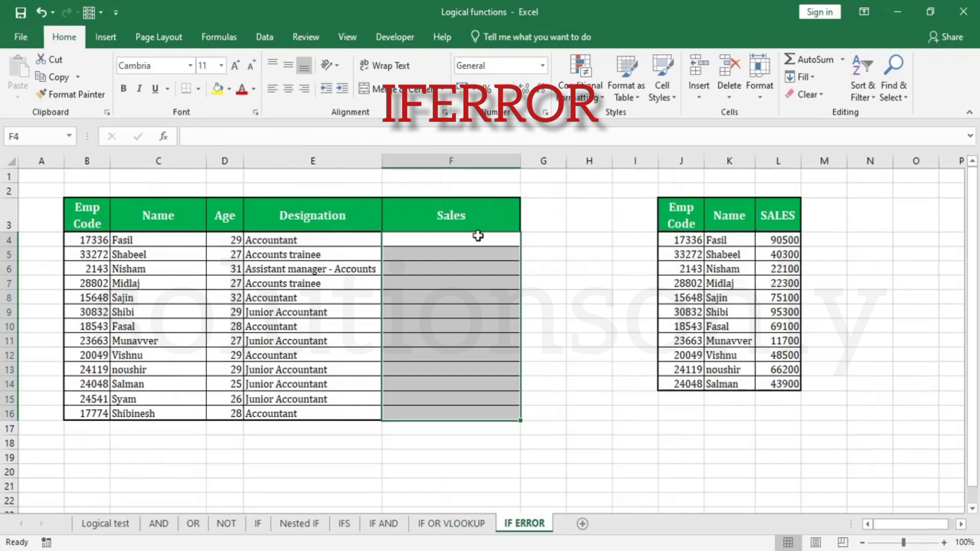
- Start a VLOOKUP formula in F4 of the IF ERROR sheet with lookup value B4 and the absolute table range $J$4:$L$15
click(478, 235)
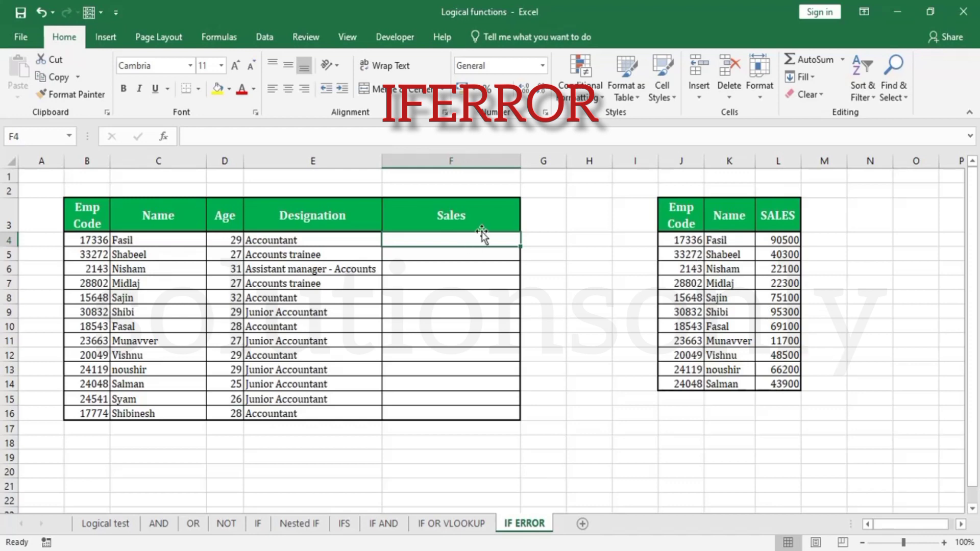
text(=vlo)
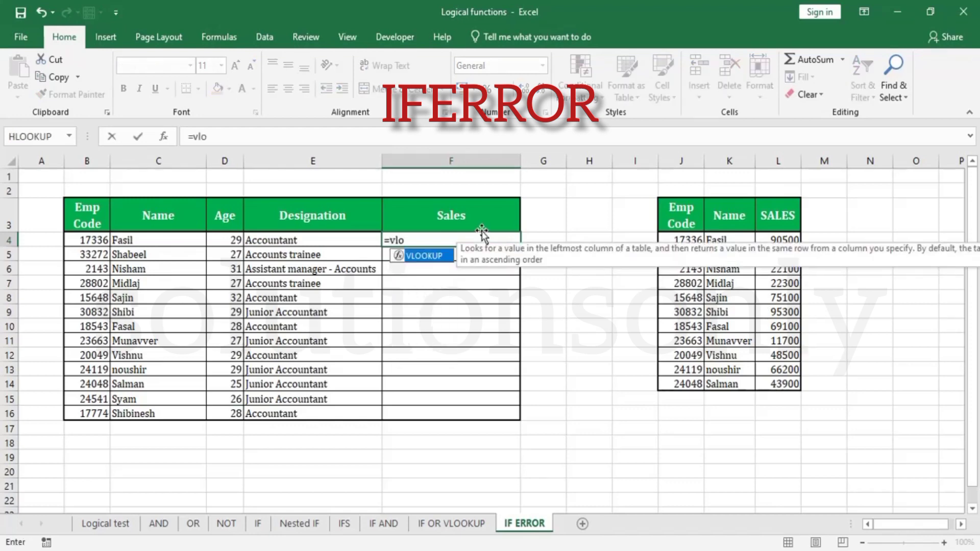
key(Tab)
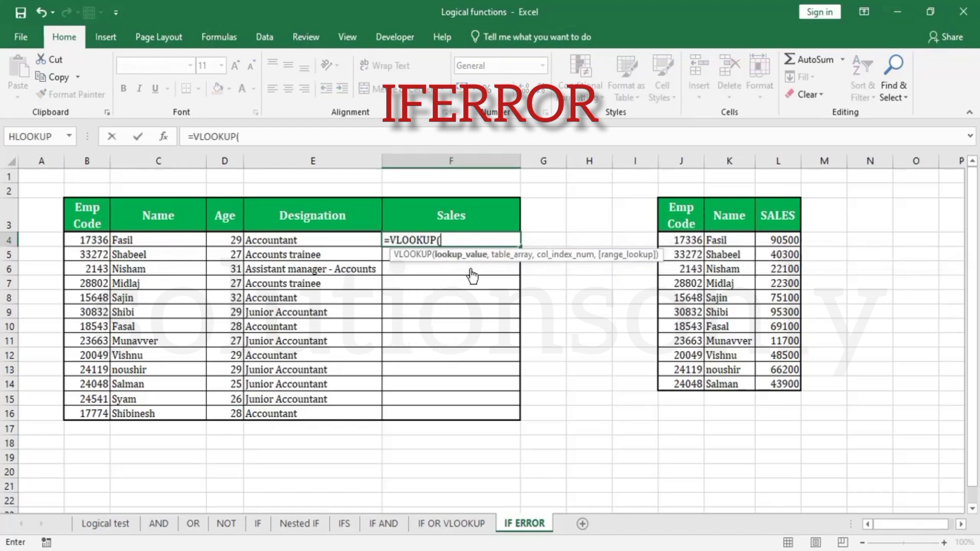
click(100, 240)
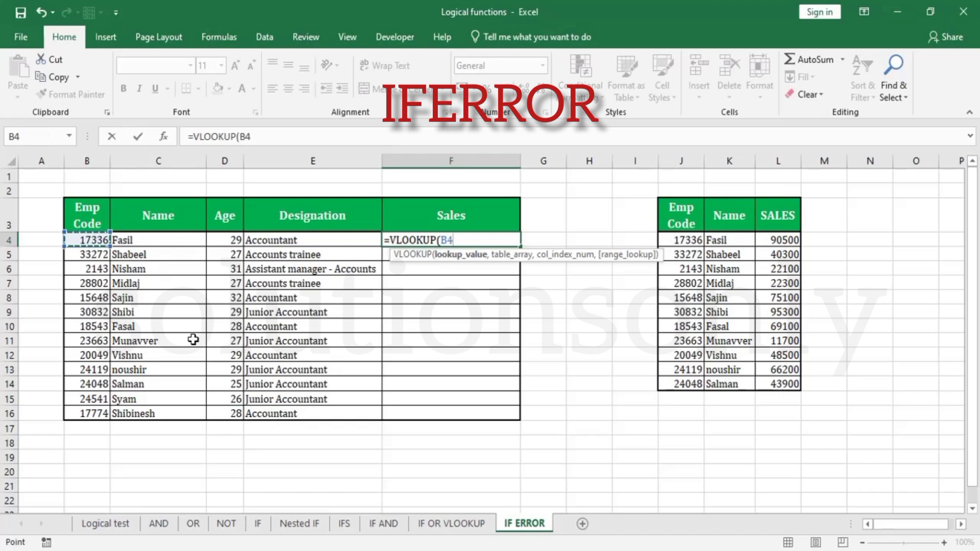
text(,)
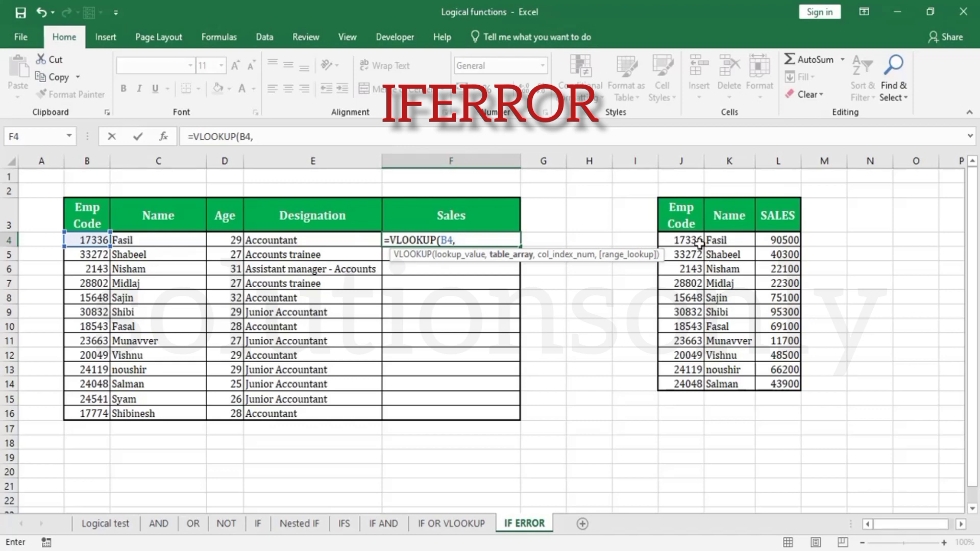
drag(697, 241, 792, 389)
key(F4)
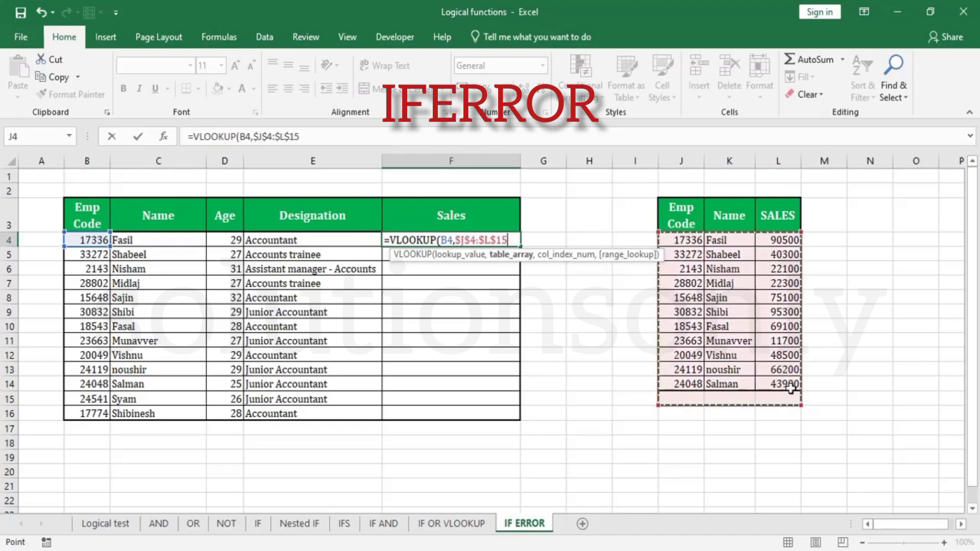
- Complete the F4 VLOOKUP with column index 3 and exact match 0, and fill it down to F16
text(,)
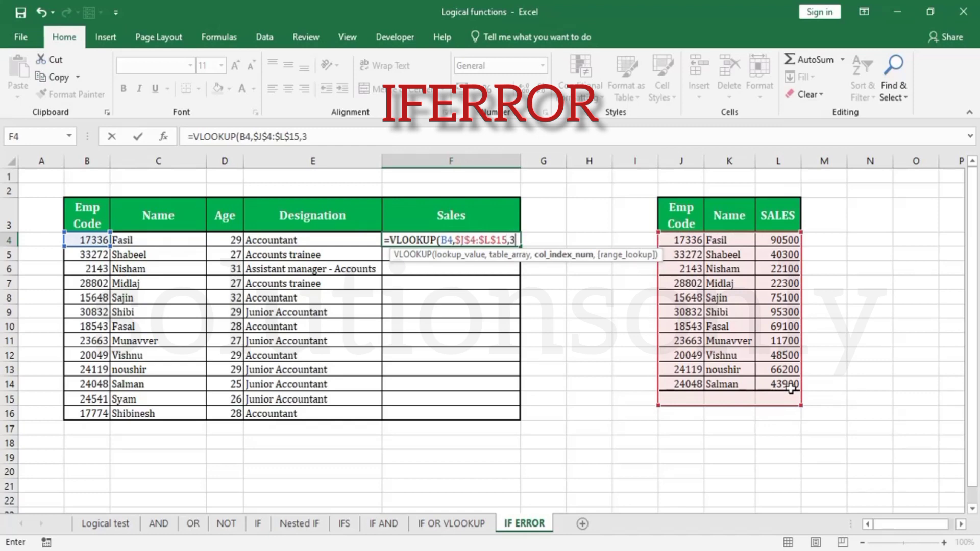
text(3,0))
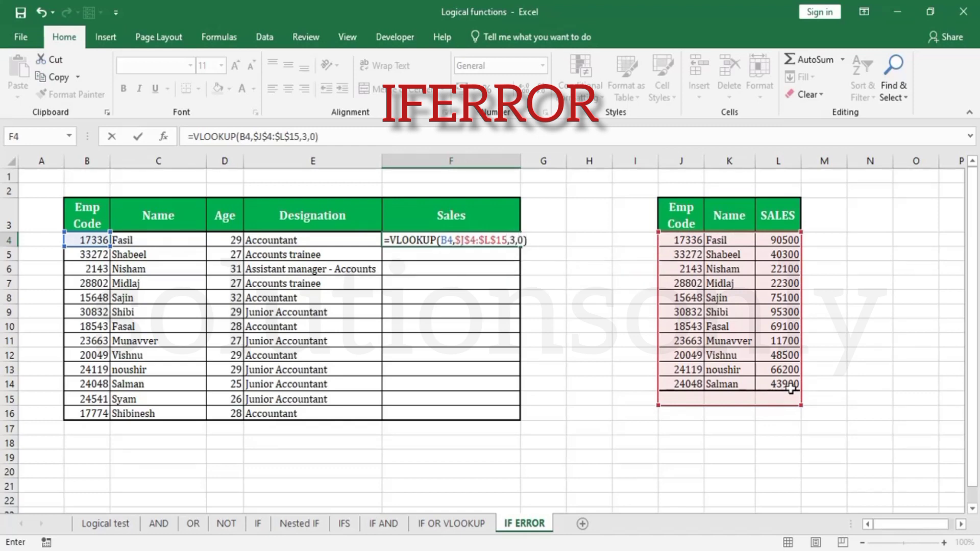
key(Return)
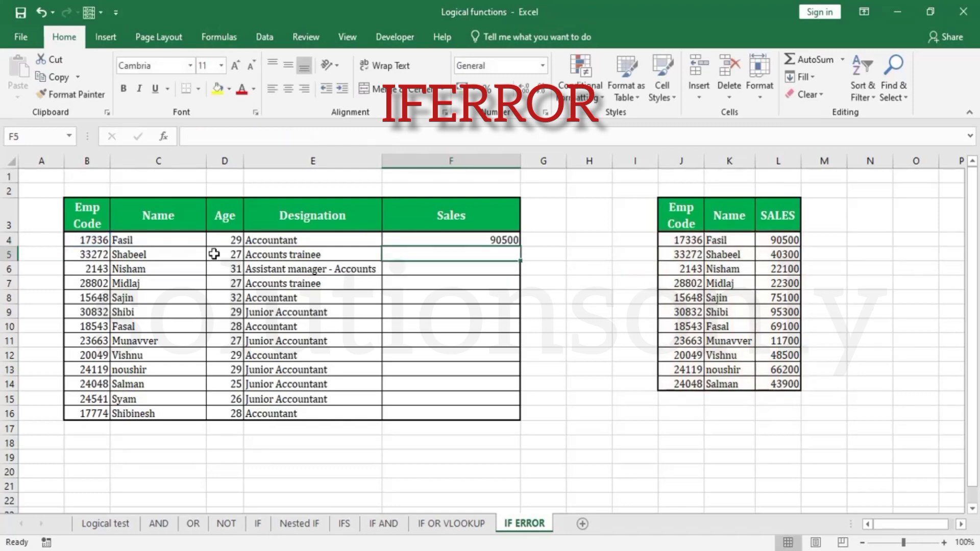
click(516, 242)
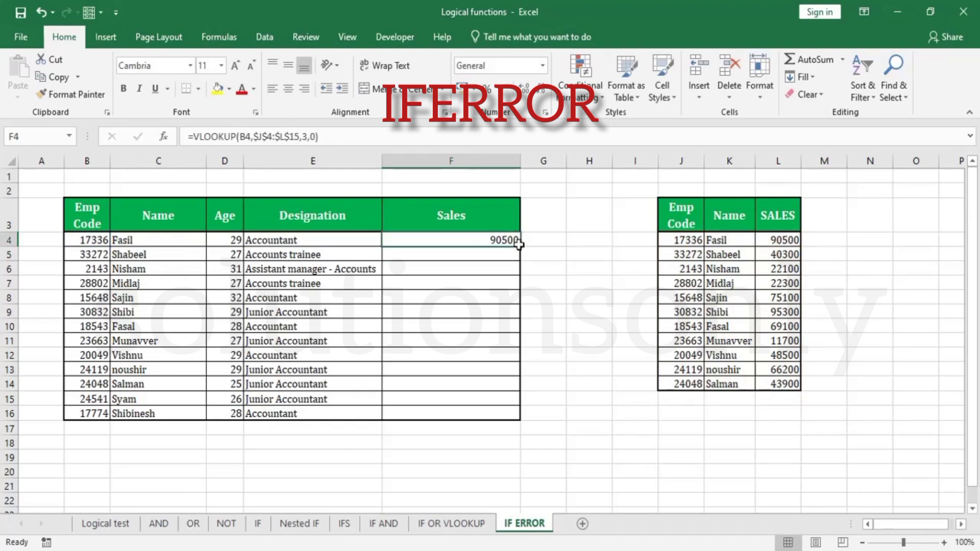
drag(521, 247, 515, 418)
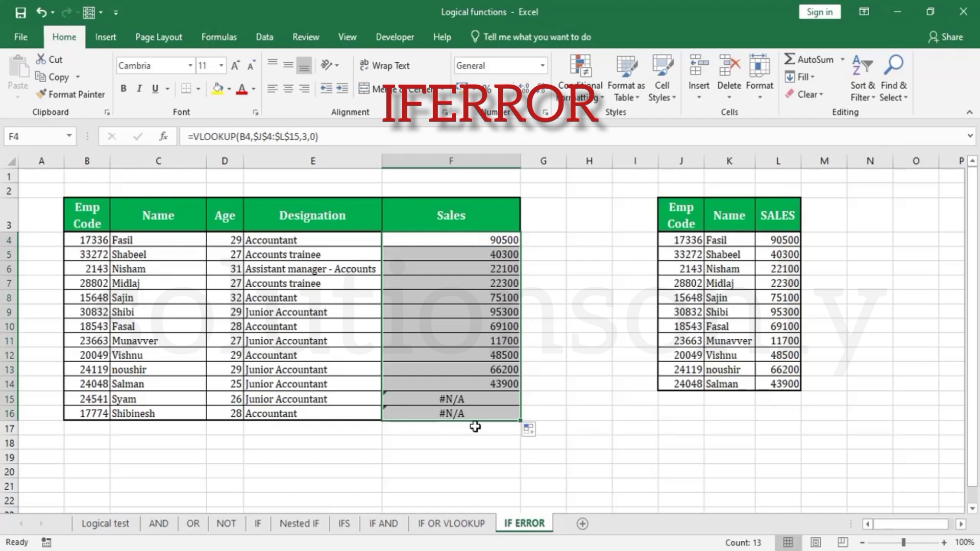
- Wrap the VLOOKUP formula in F4 in an IFERROR function with 0 as the value if error
click(473, 398)
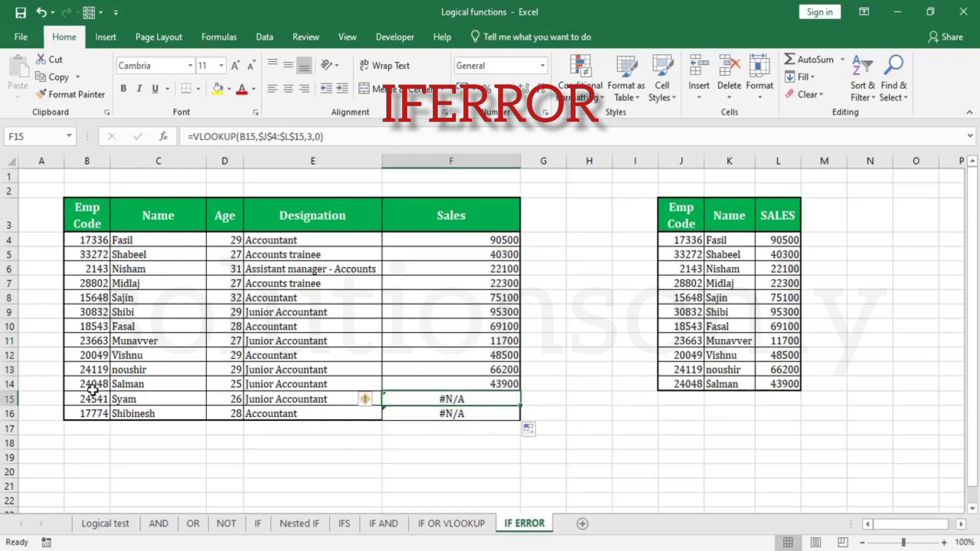
click(696, 386)
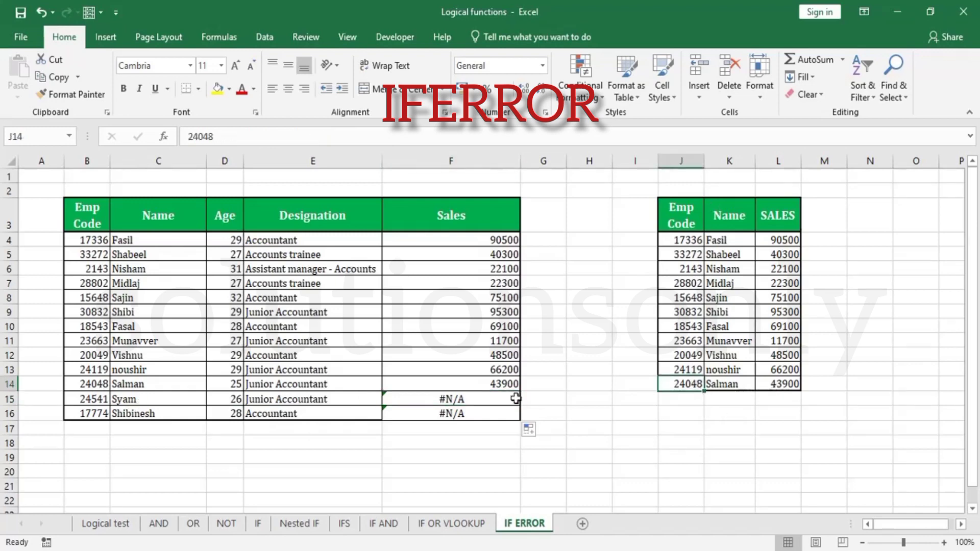
click(459, 400)
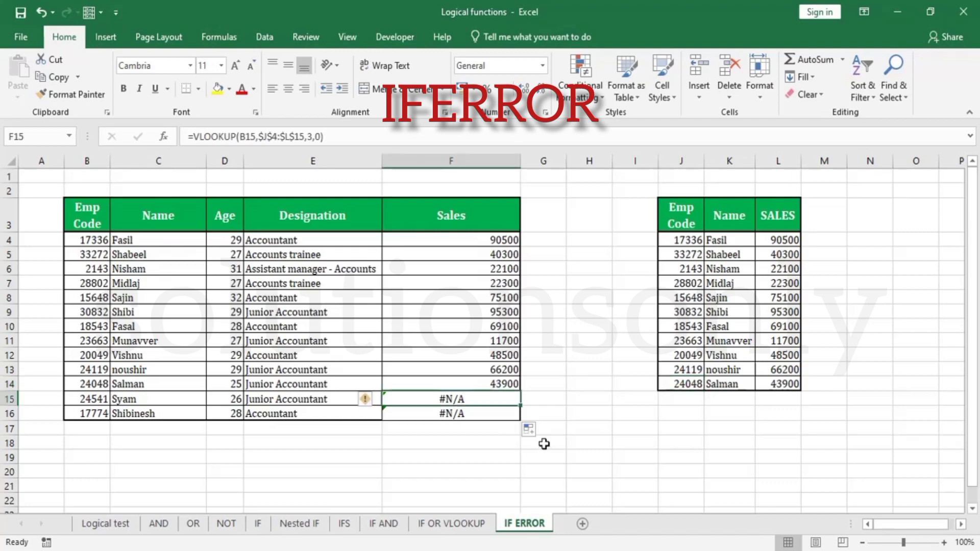
click(493, 240)
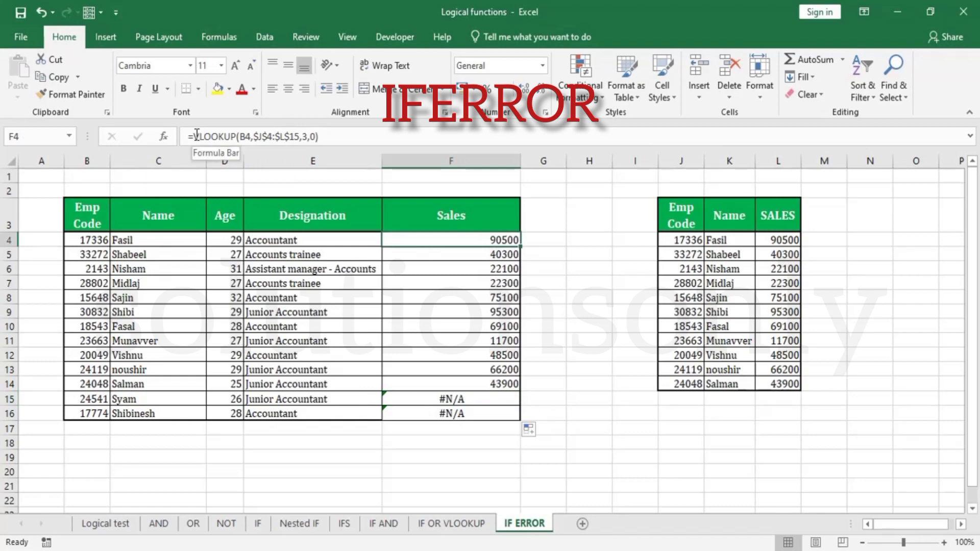
click(197, 135)
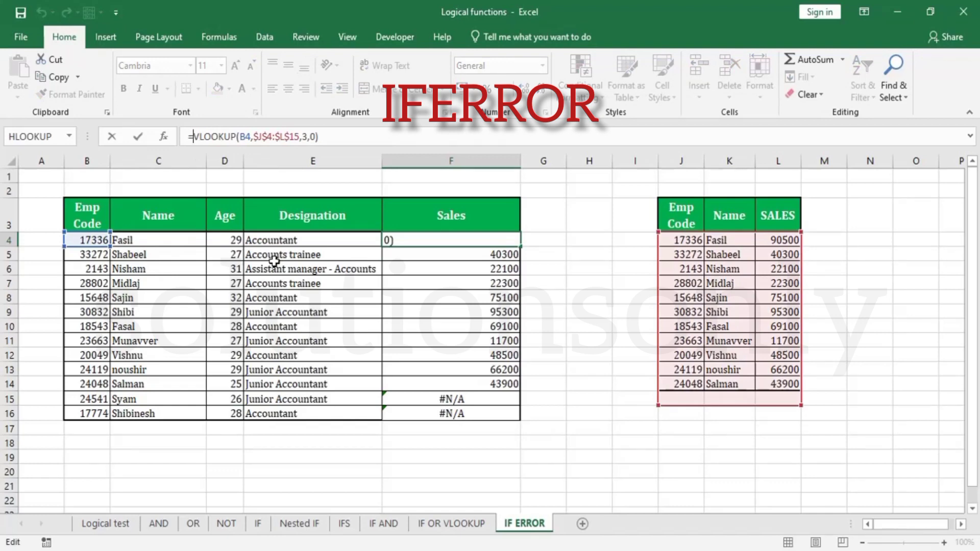
text(ifer)
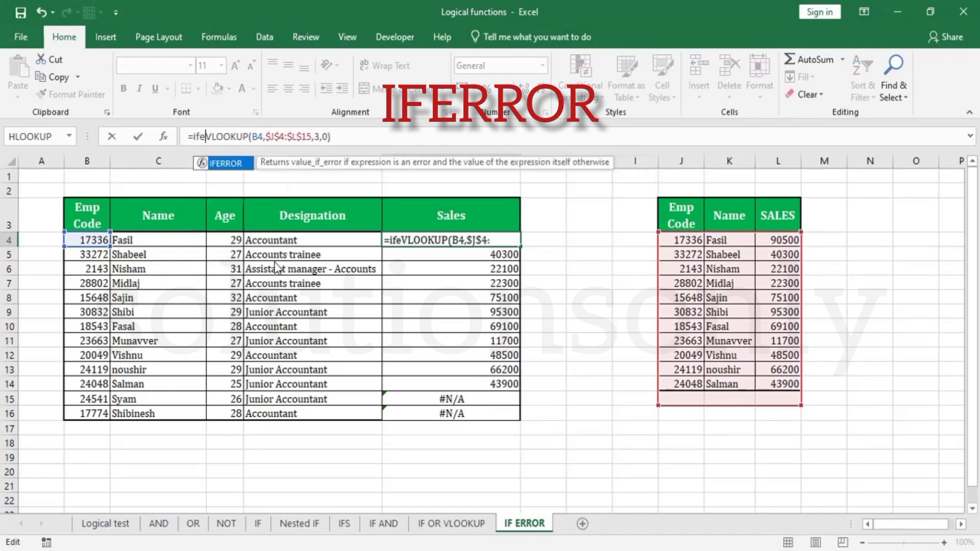
key(Tab)
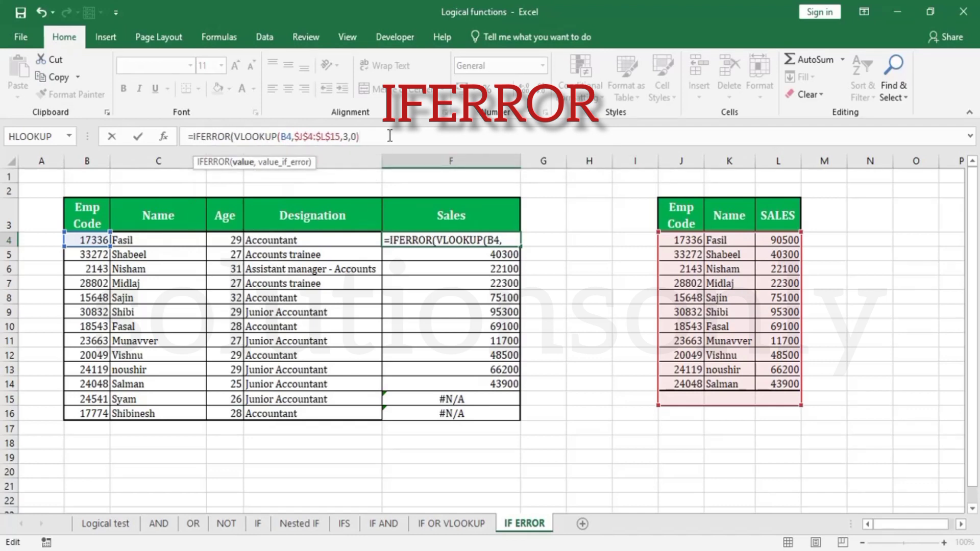
text(,)
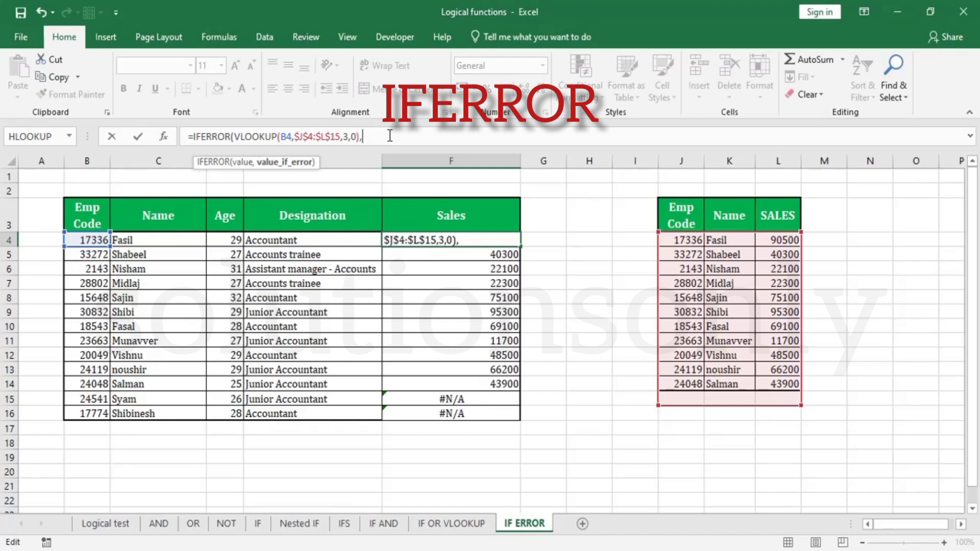
text(0))
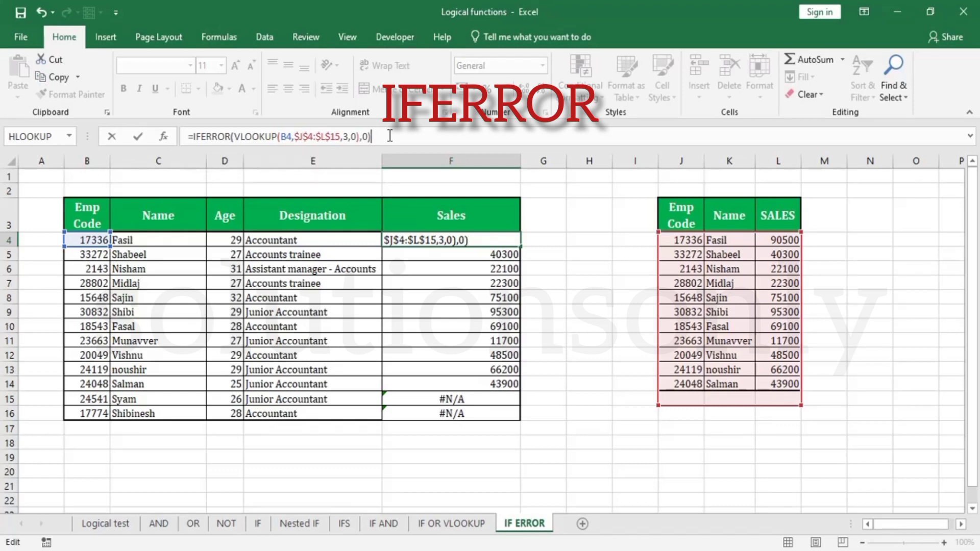
key(Return)
- Fill the IFERROR formula from F4 down to F16 and check the formulas in F15 and F16
click(514, 246)
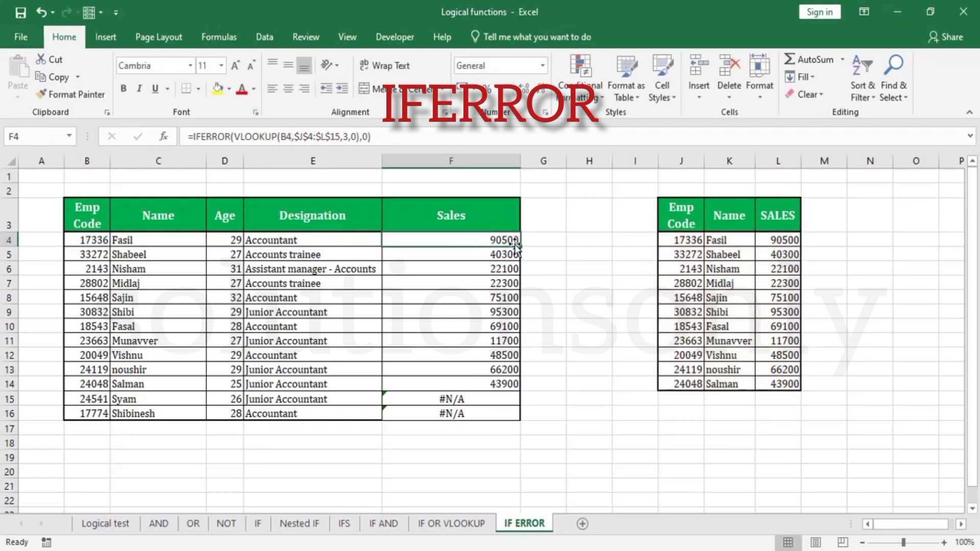
double_click(516, 247)
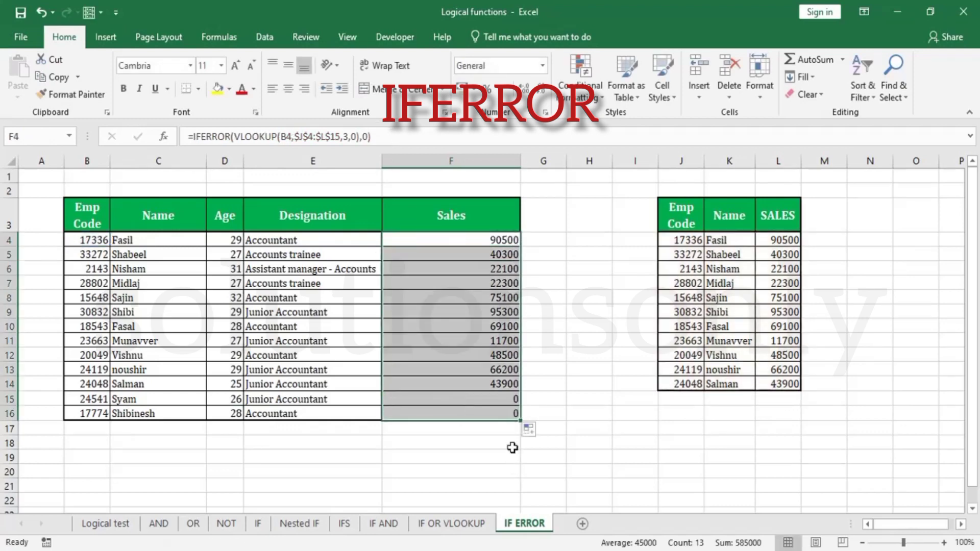
click(510, 398)
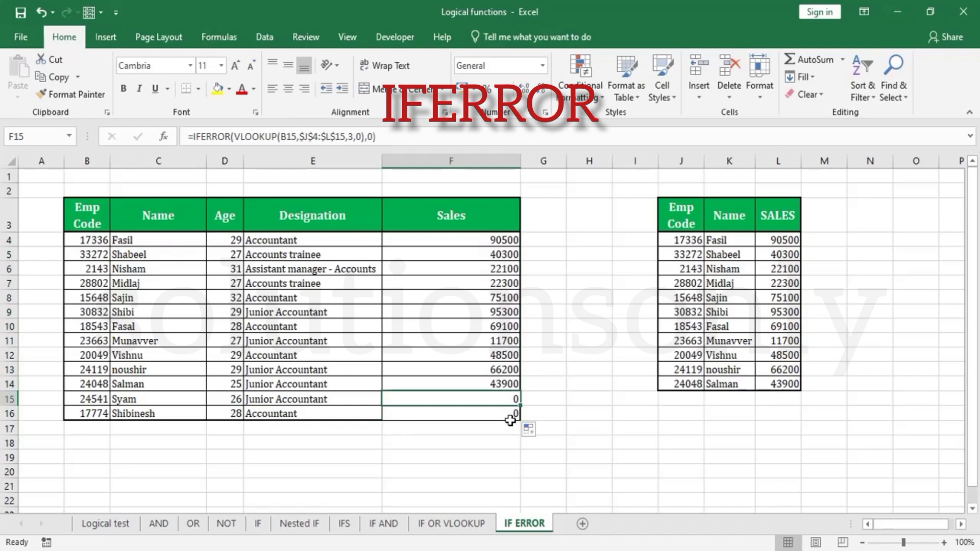
click(511, 417)
click(509, 399)
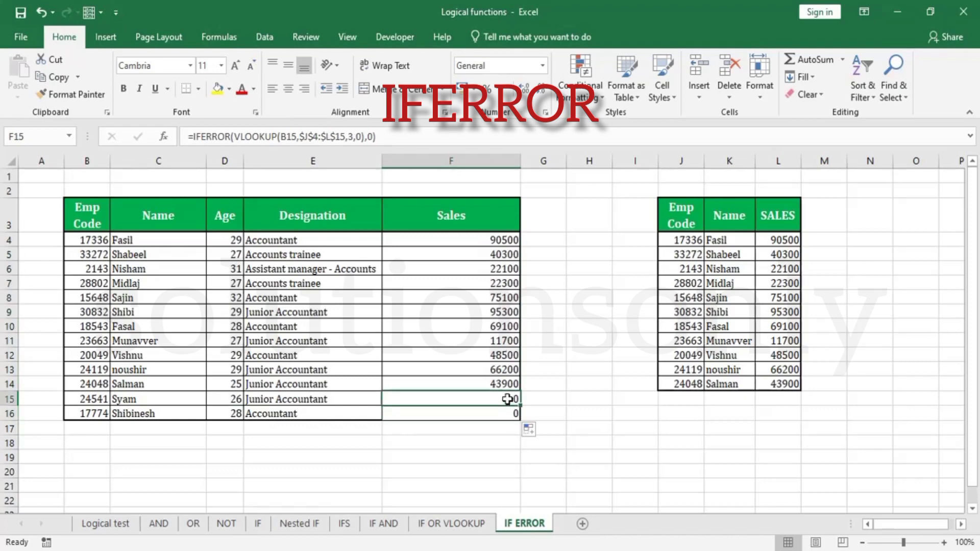